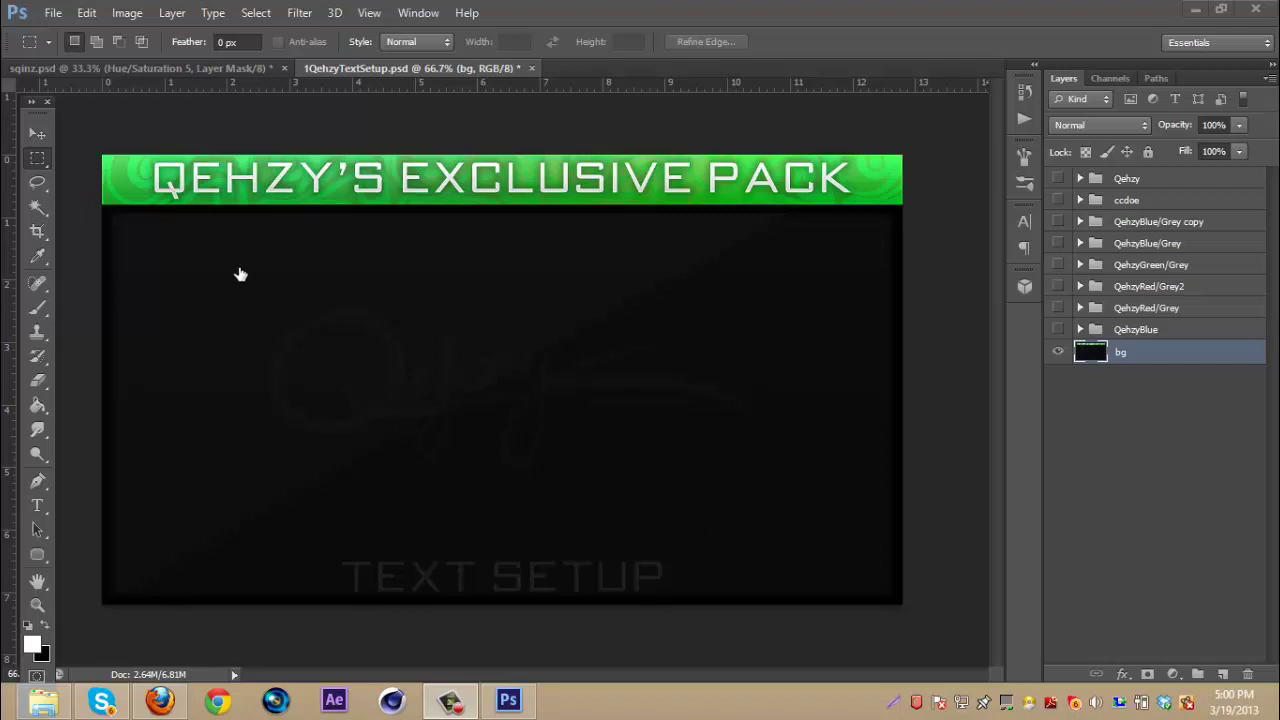
Step: Place the sqinz PNG from the desktop's Renders folder into the text setup document at its default size
click(38, 133)
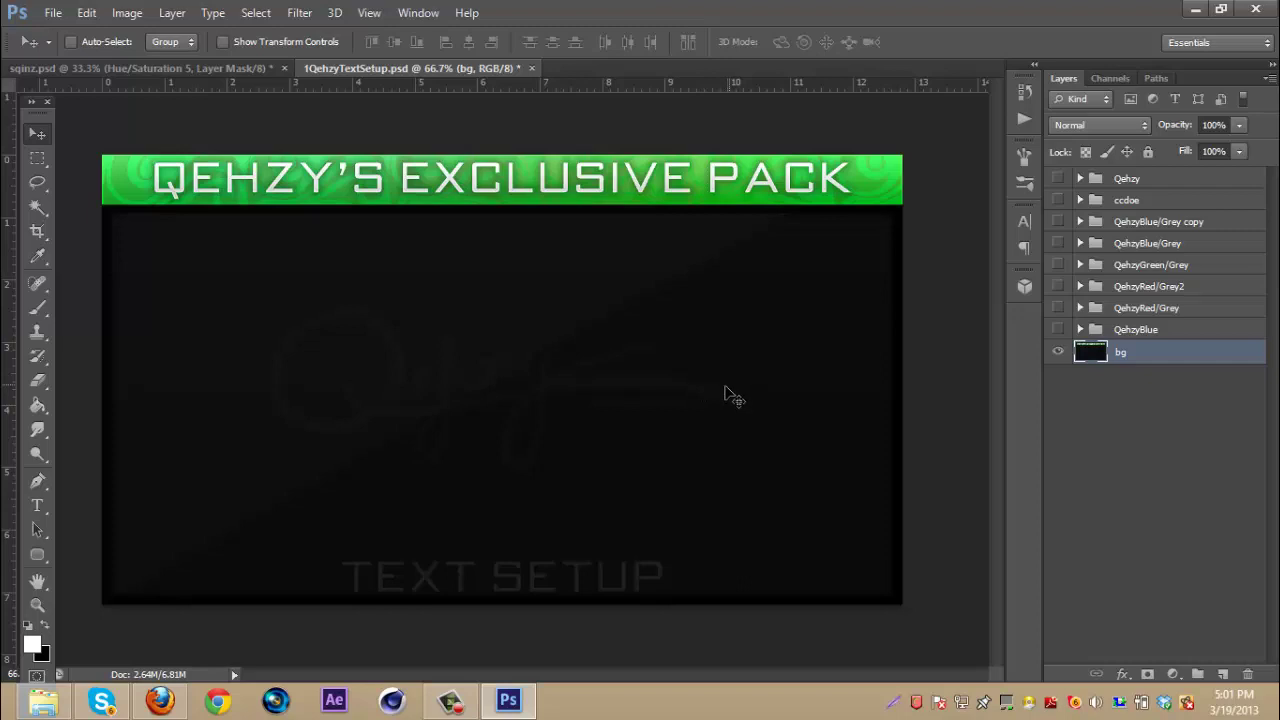
click(43, 703)
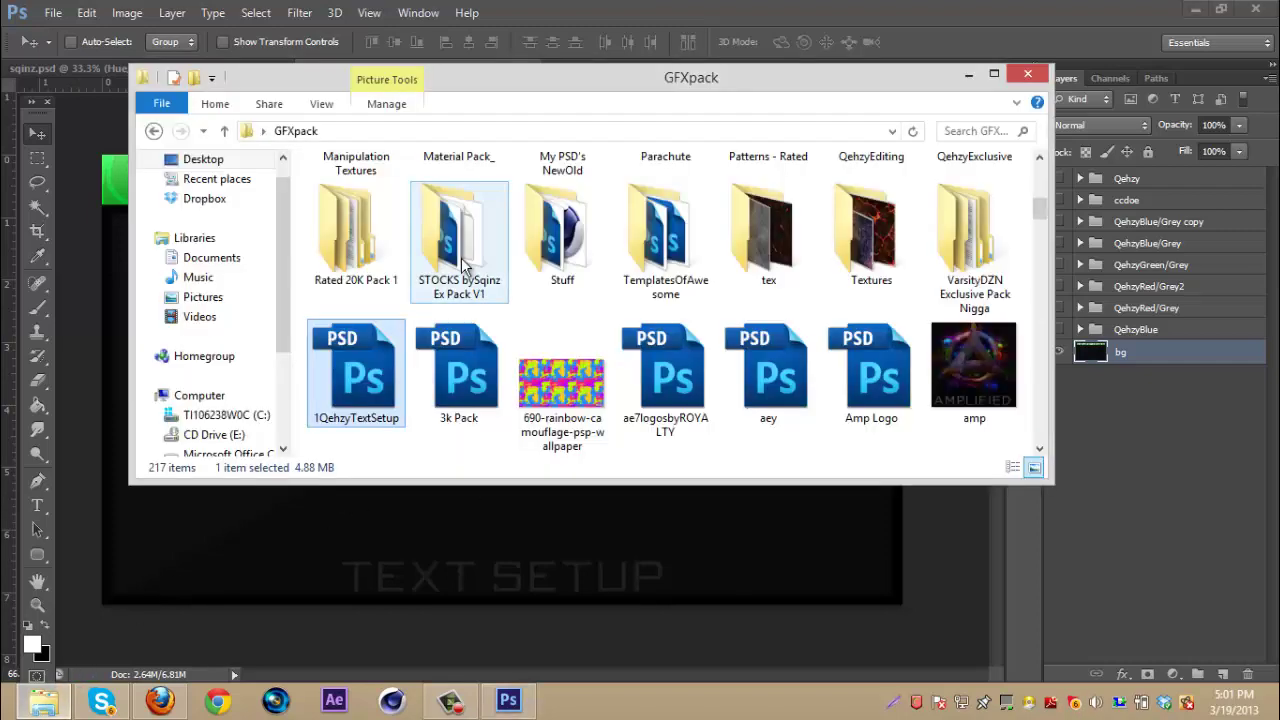
click(203, 160)
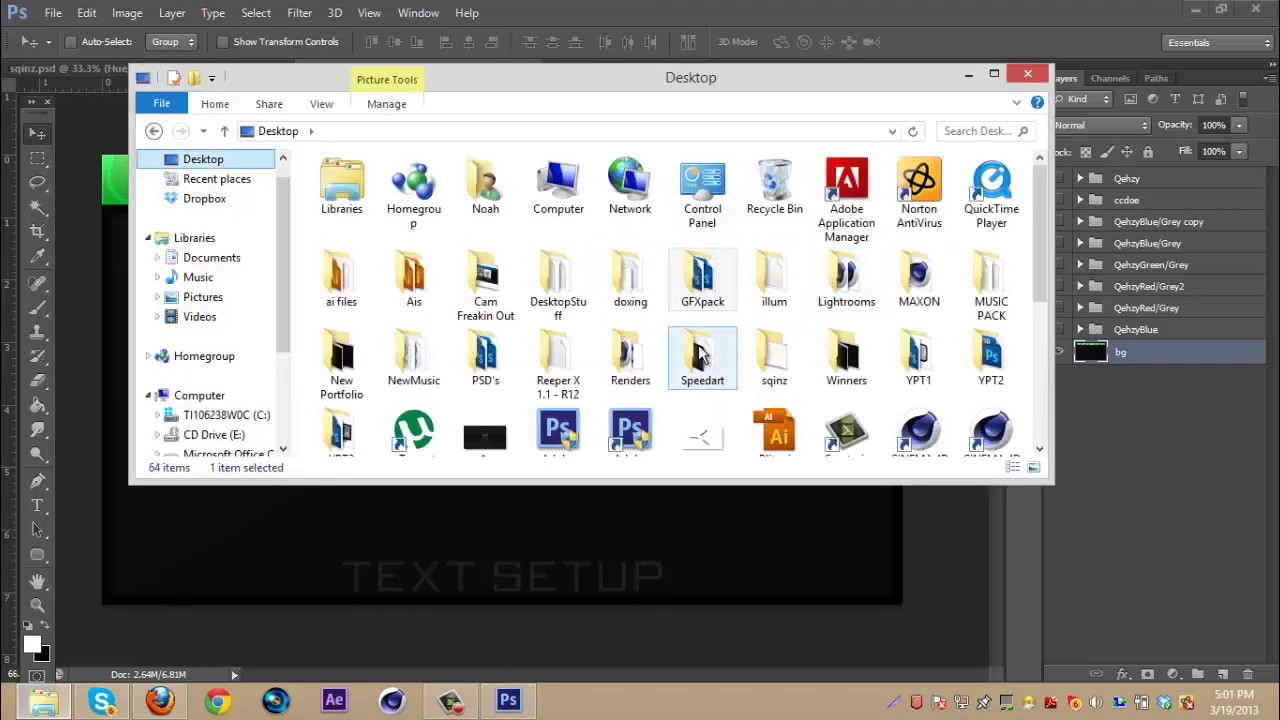
double_click(640, 358)
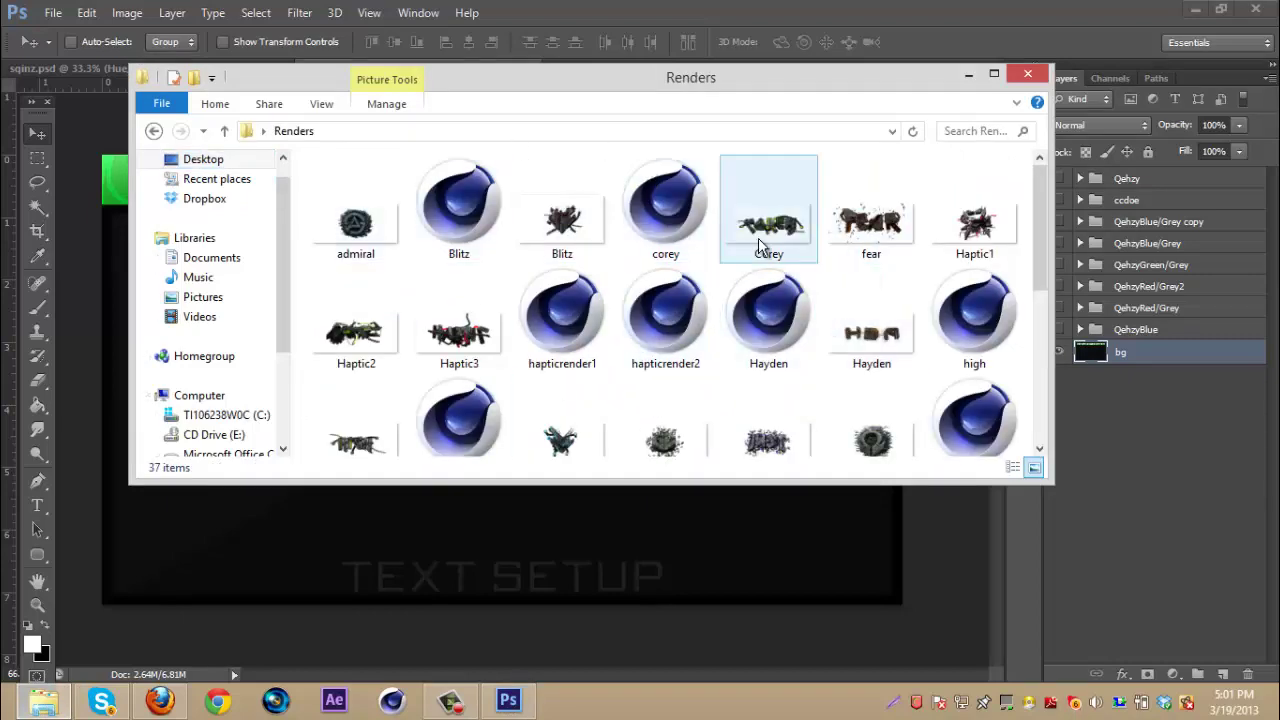
scroll(758, 238, down, 5)
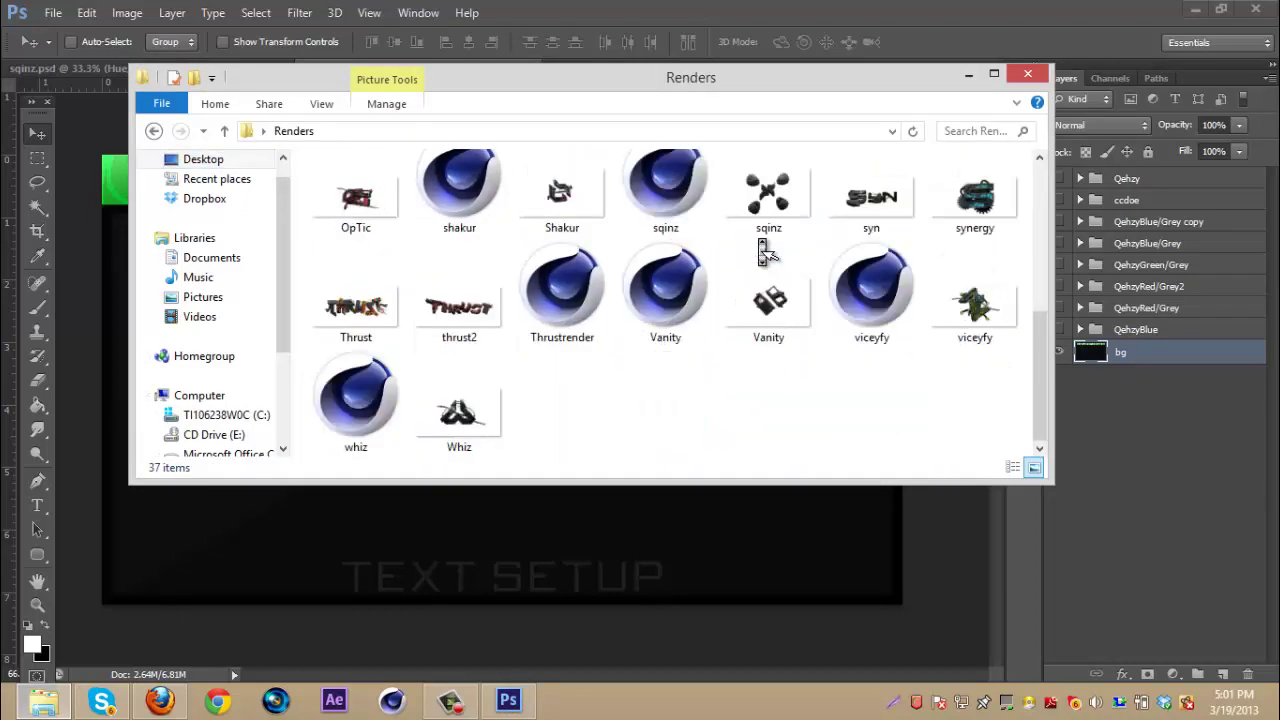
scroll(765, 253, up, 1)
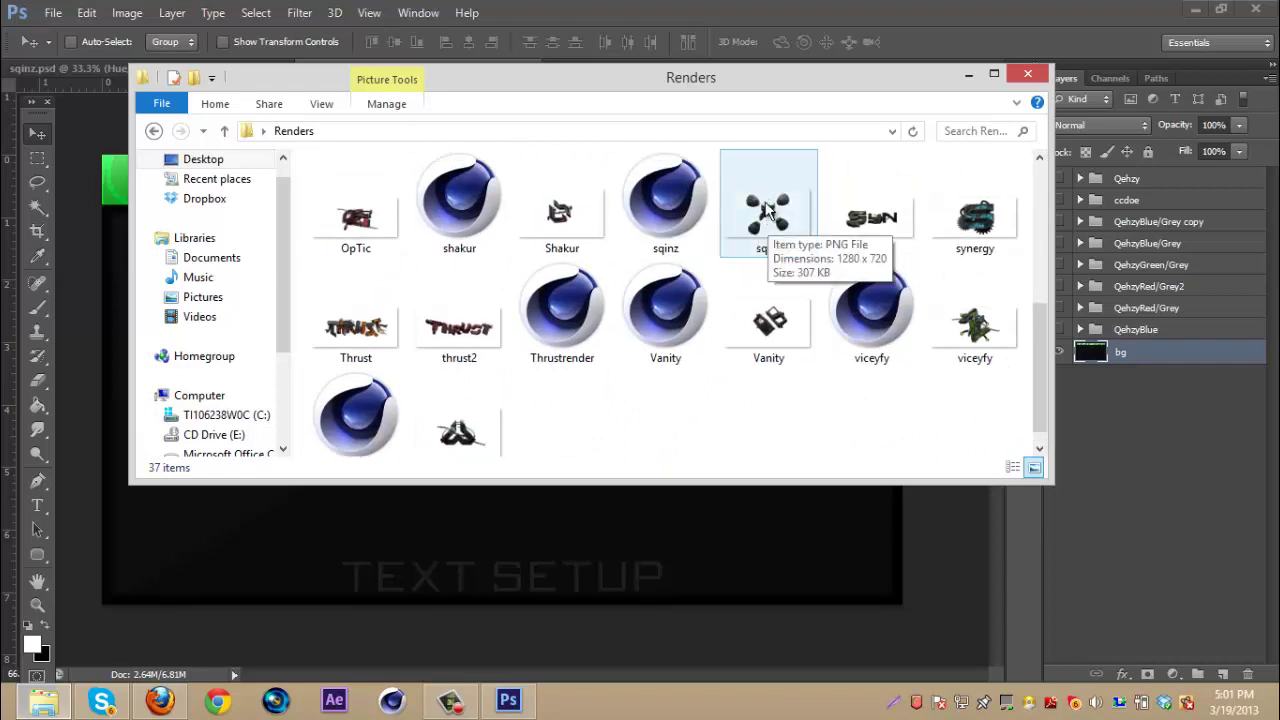
drag(770, 224, 549, 457)
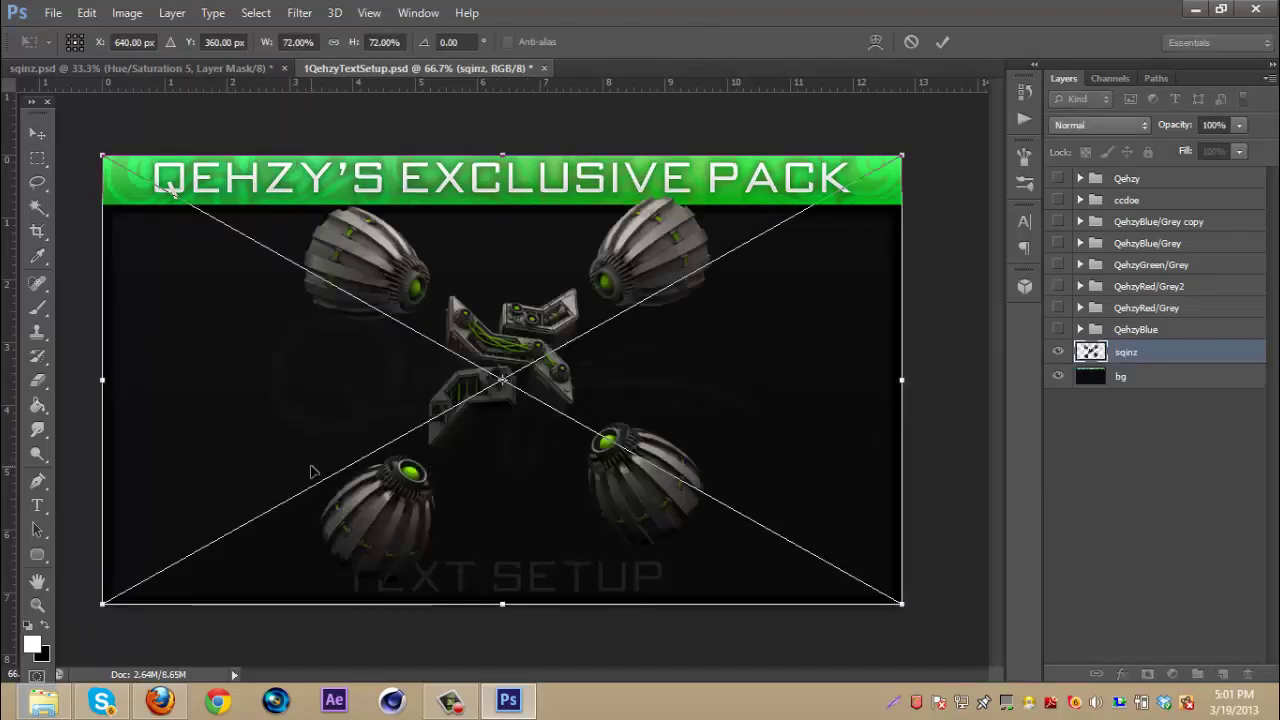
key(Return)
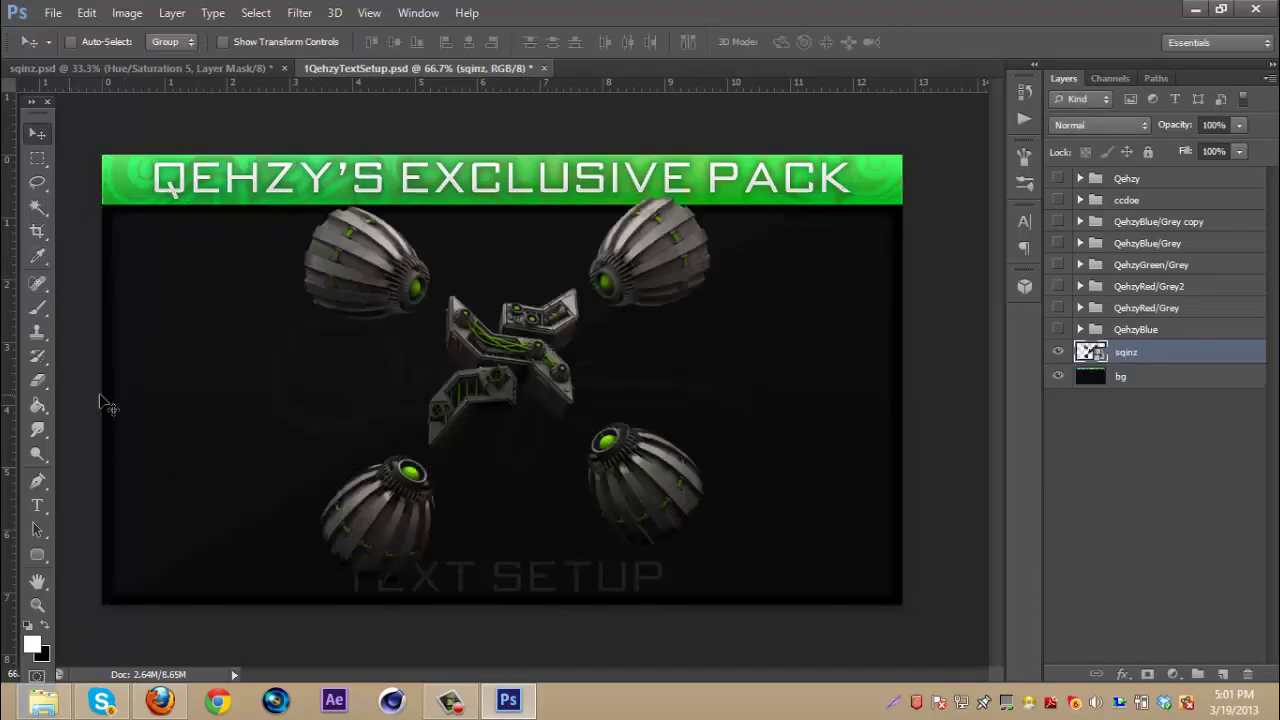
Step: Rasterize the placed sqinz smart object
click(37, 380)
click(617, 283)
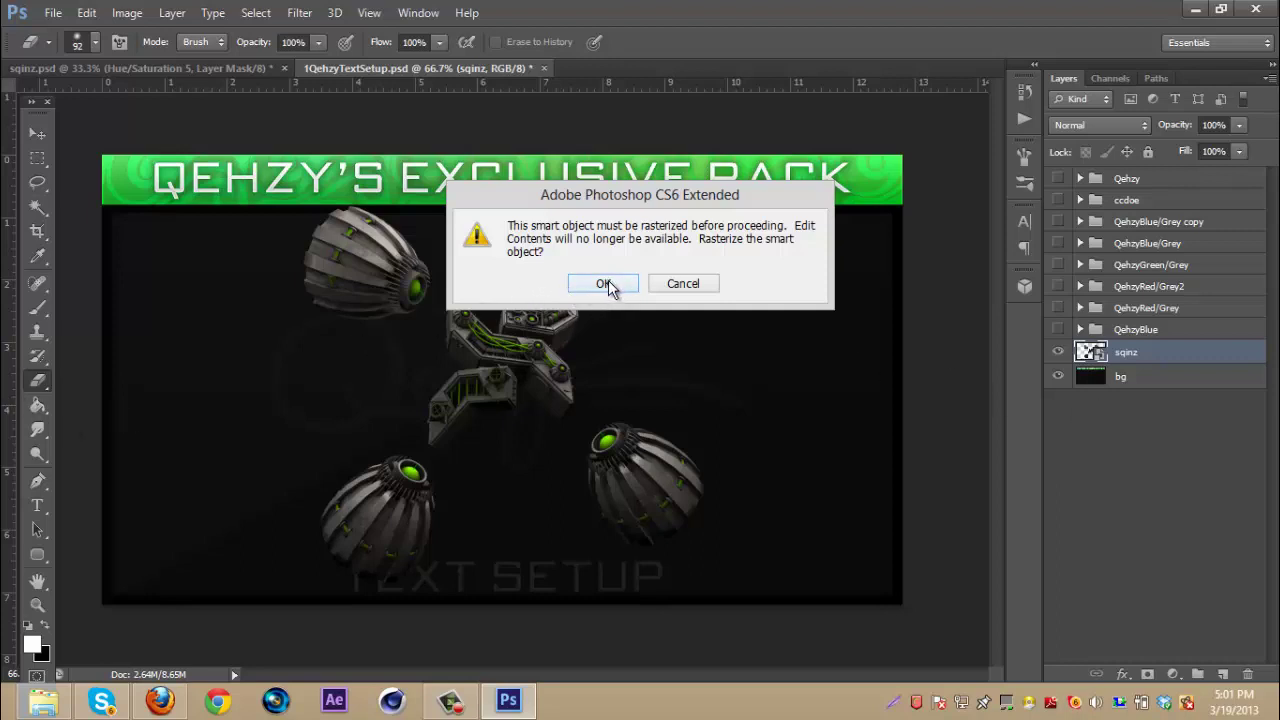
click(600, 285)
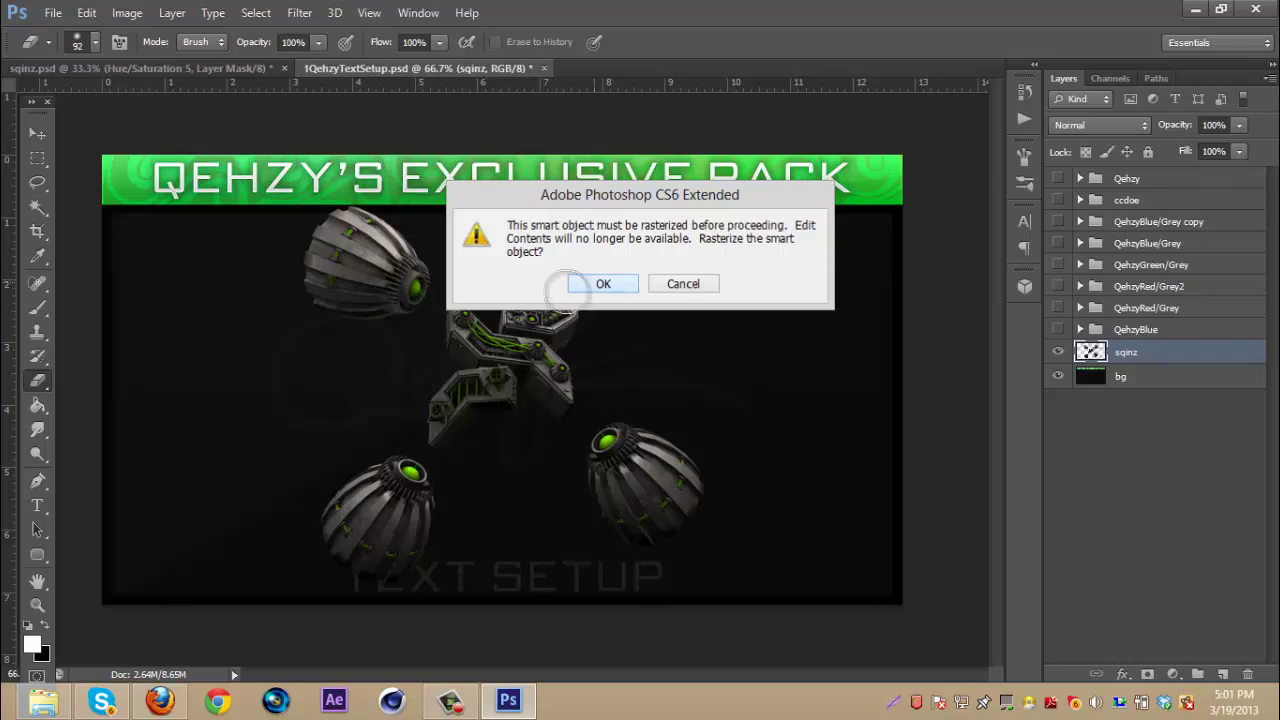
click(37, 135)
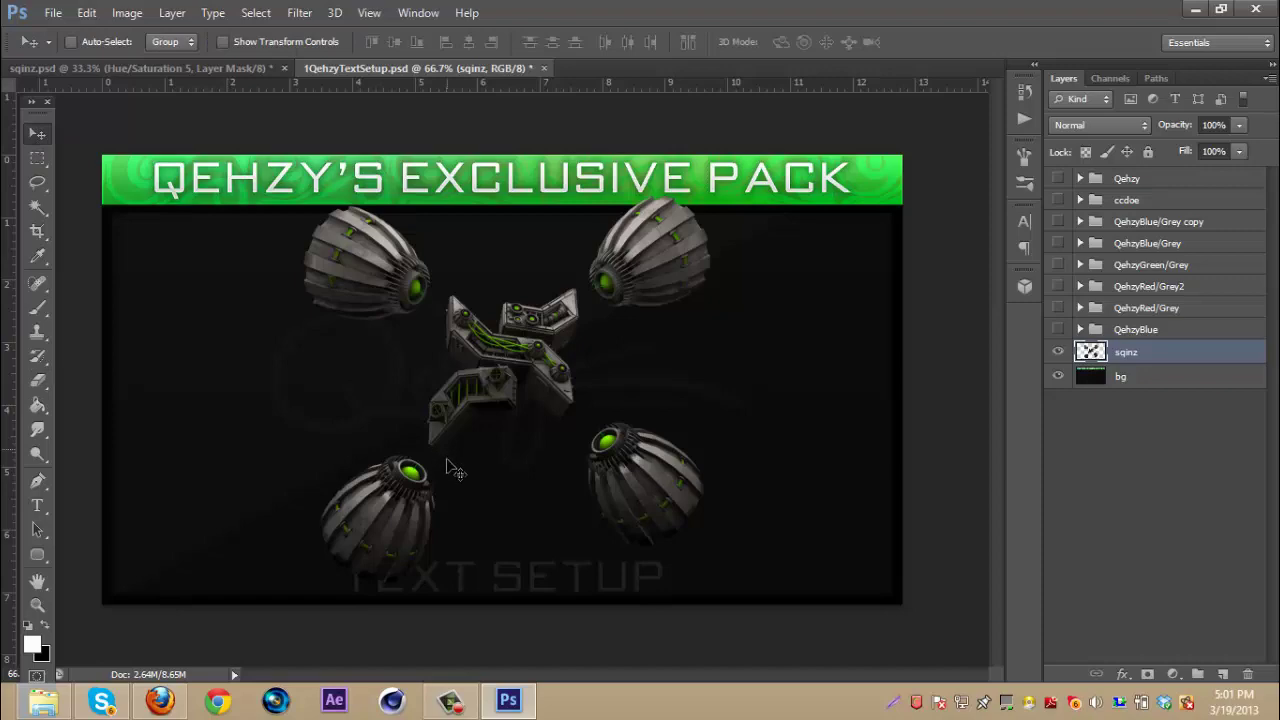
Step: Add a Gradient Overlay to the sqinz layer with the Overlay blend mode and 7% opacity
double_click(1206, 361)
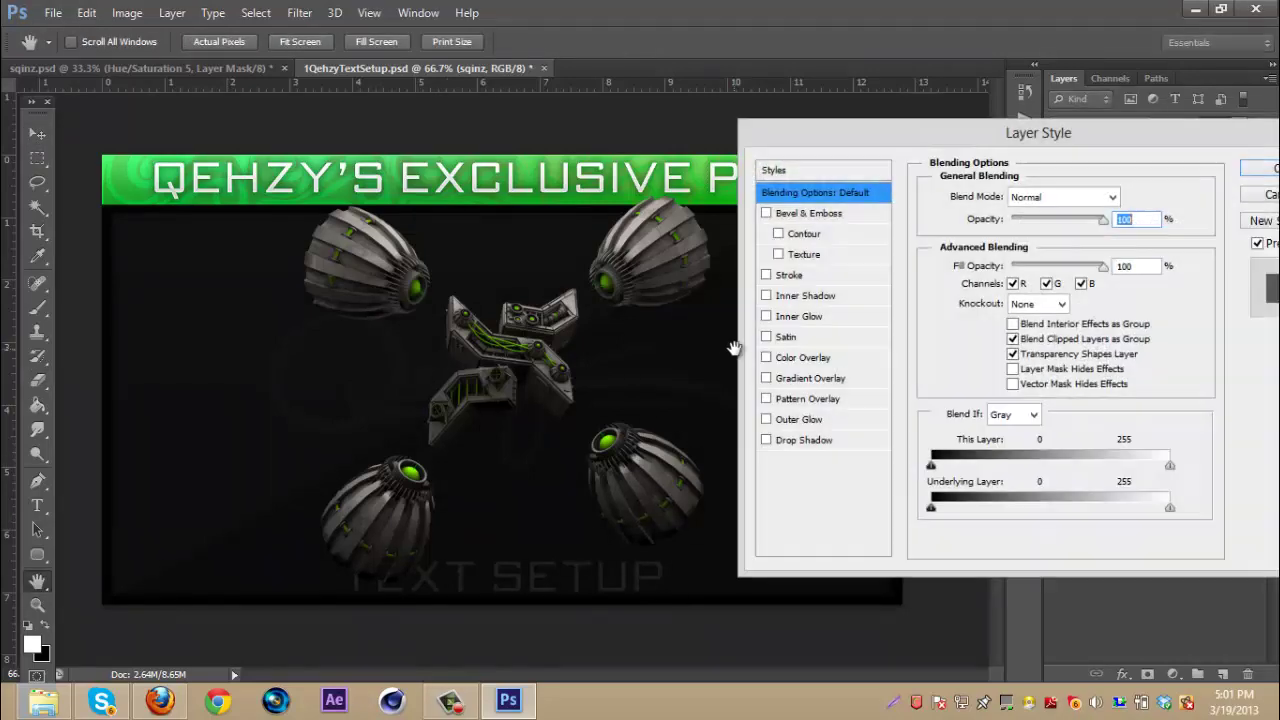
click(766, 379)
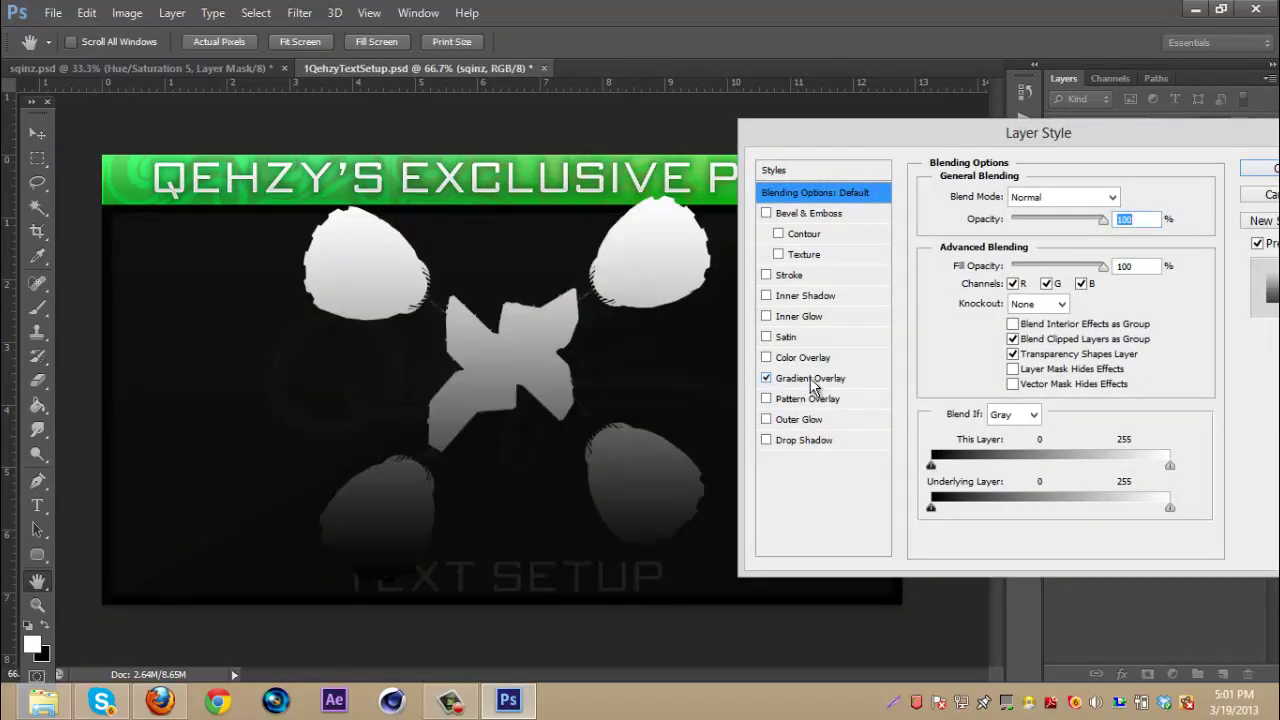
click(812, 380)
click(1040, 198)
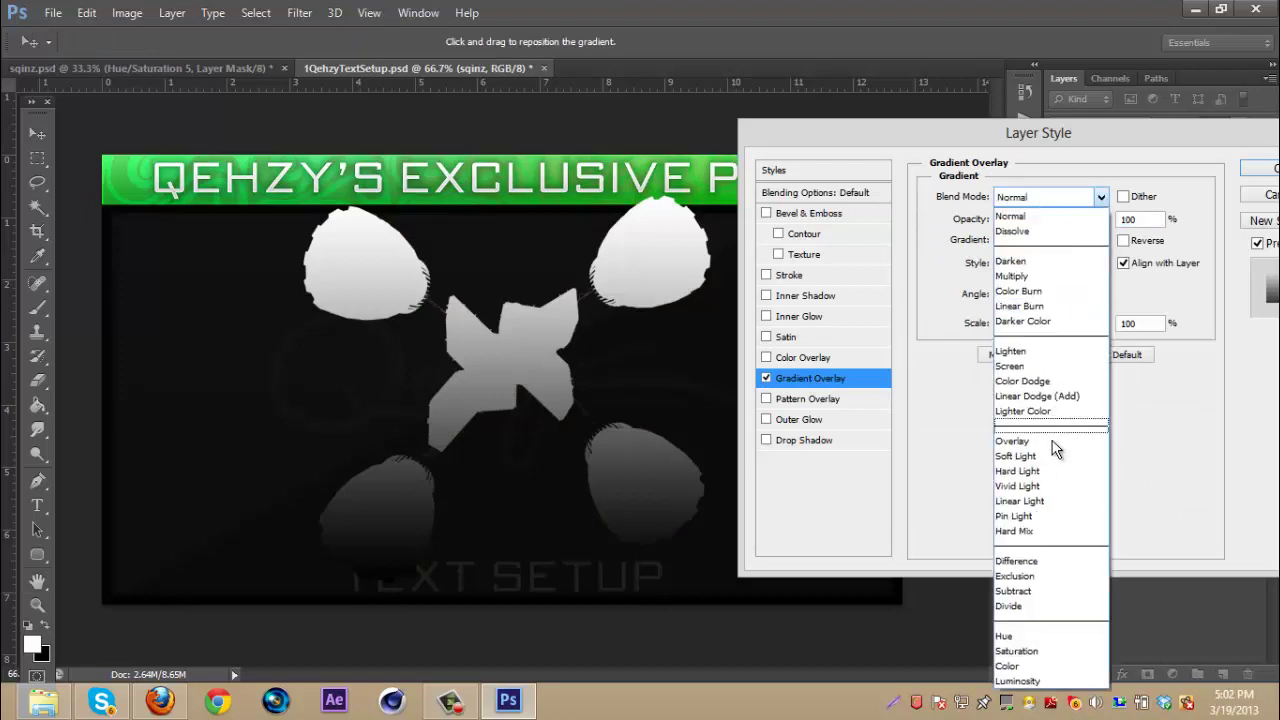
click(1035, 424)
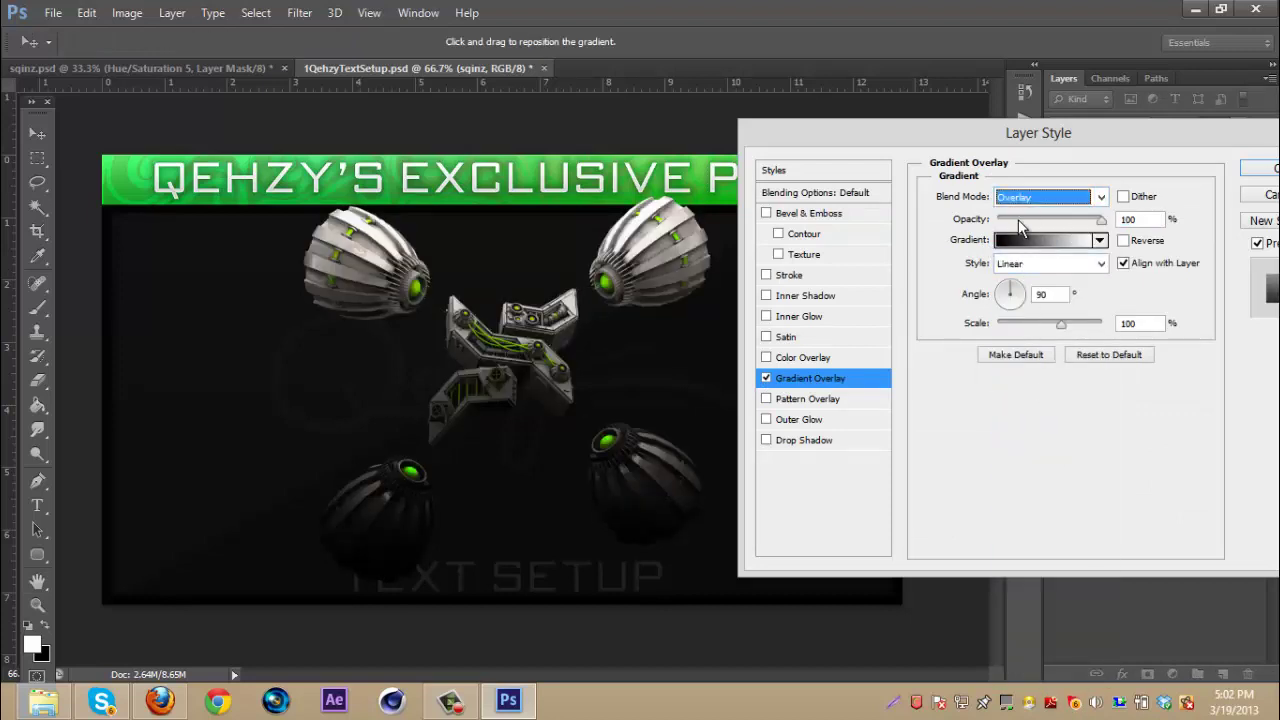
key(Tab)
text(0)
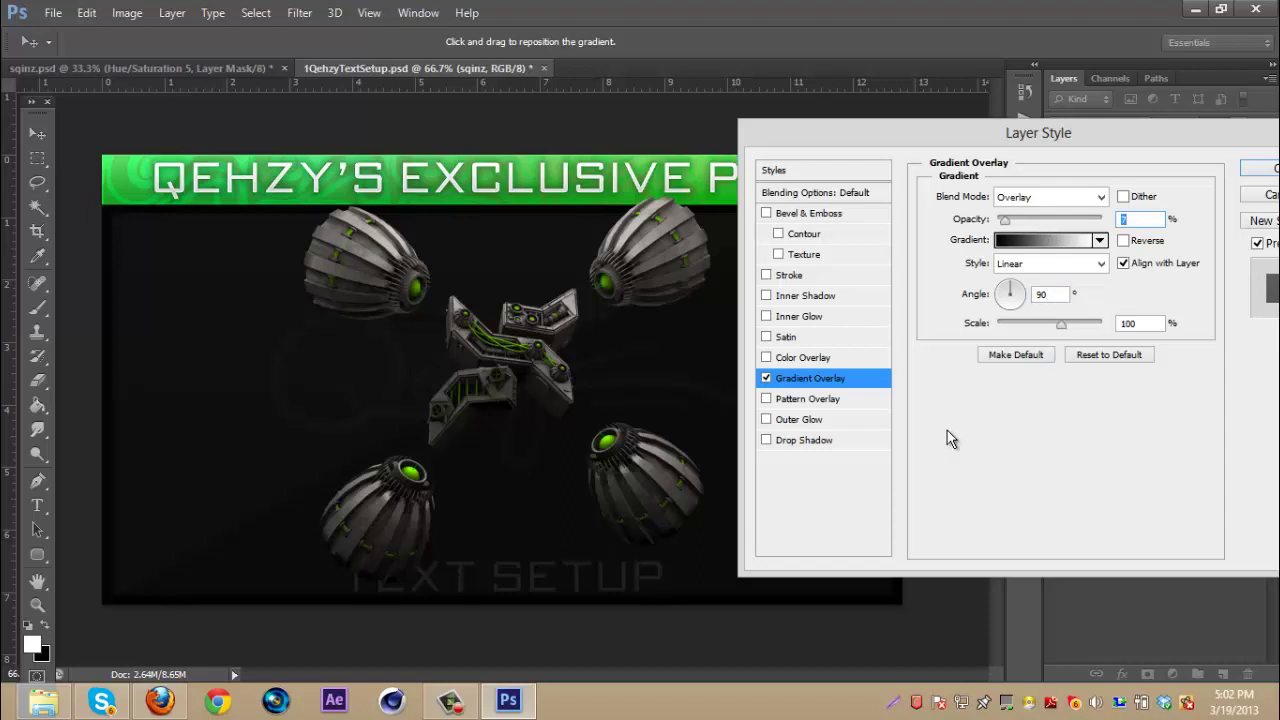
Step: Add a Drop Shadow to the sqinz layer with 20% opacity, 0 px distance, 30% spread and 20 px size
click(805, 442)
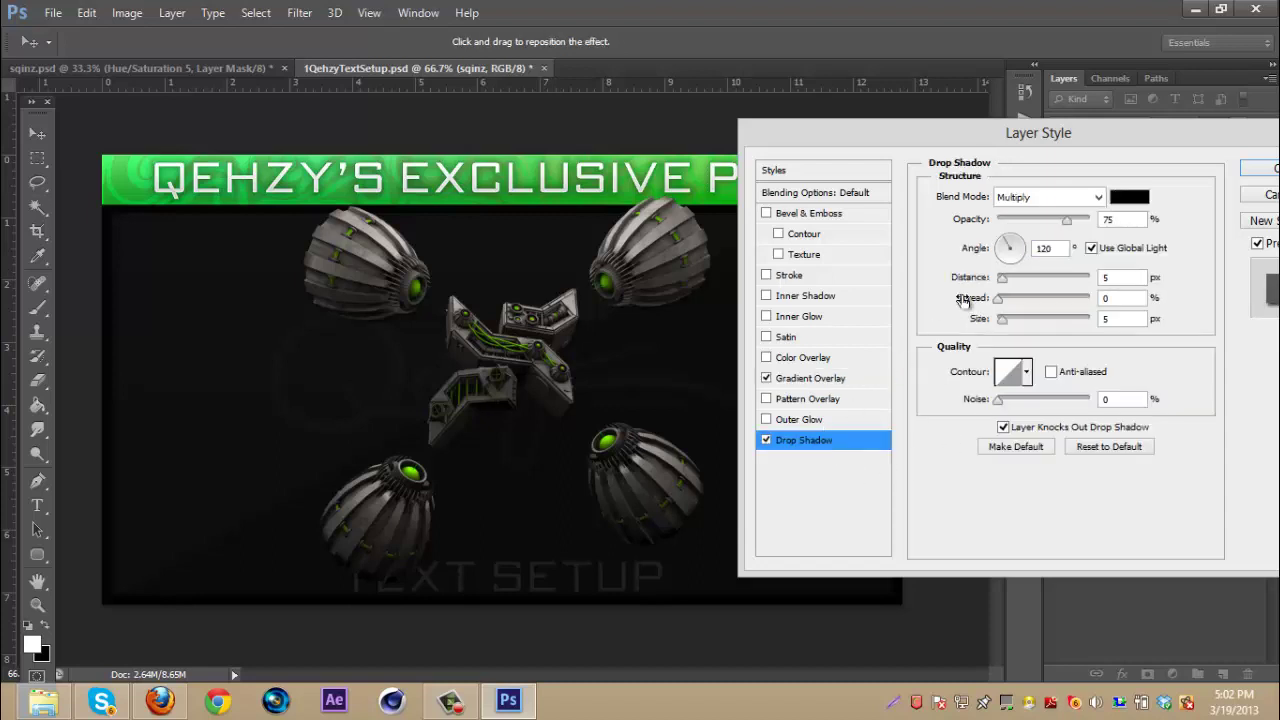
click(1132, 219)
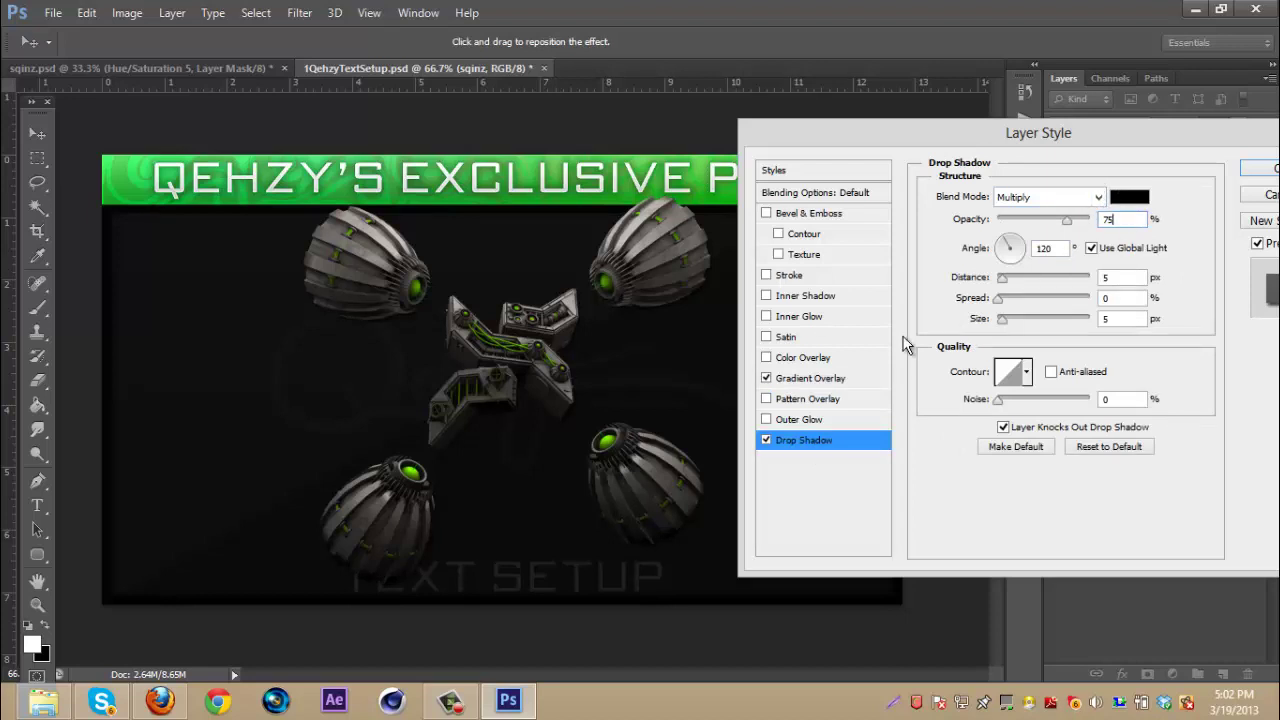
double_click(1111, 220)
text(20)
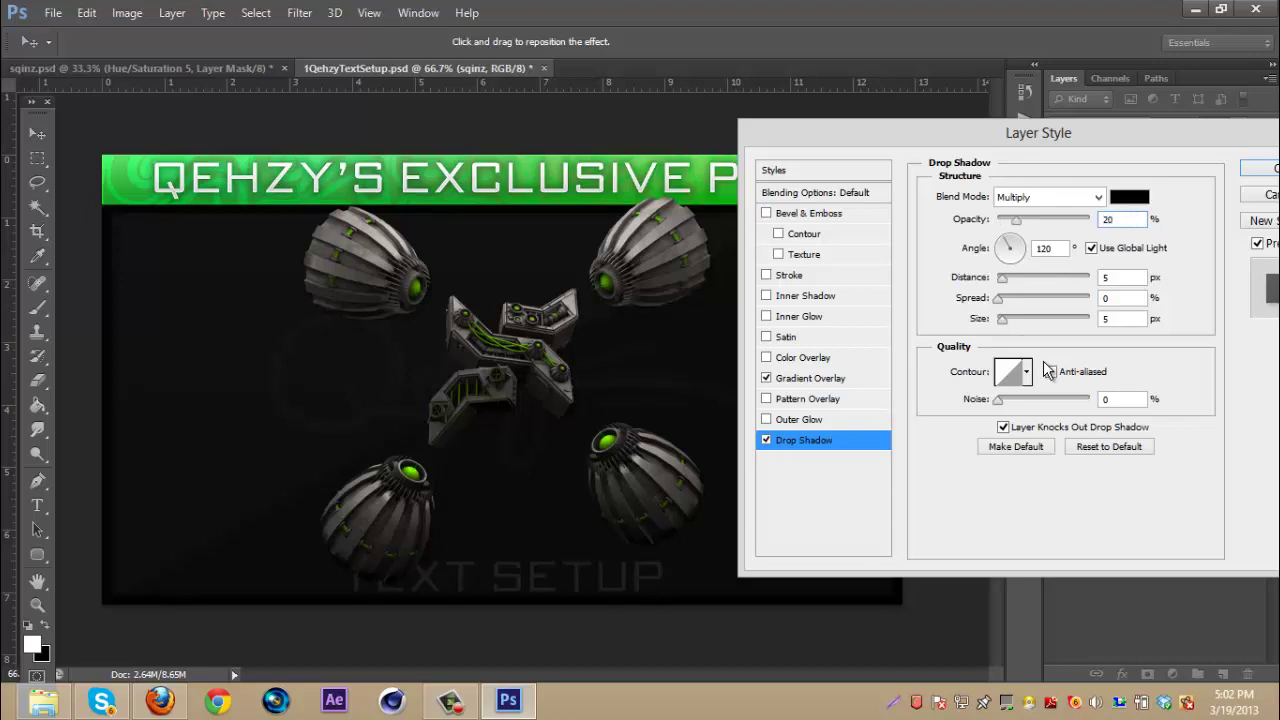
key(Tab)
key(Tab)
text(0)
key(Tab)
text(30)
key(Tab)
text(20)
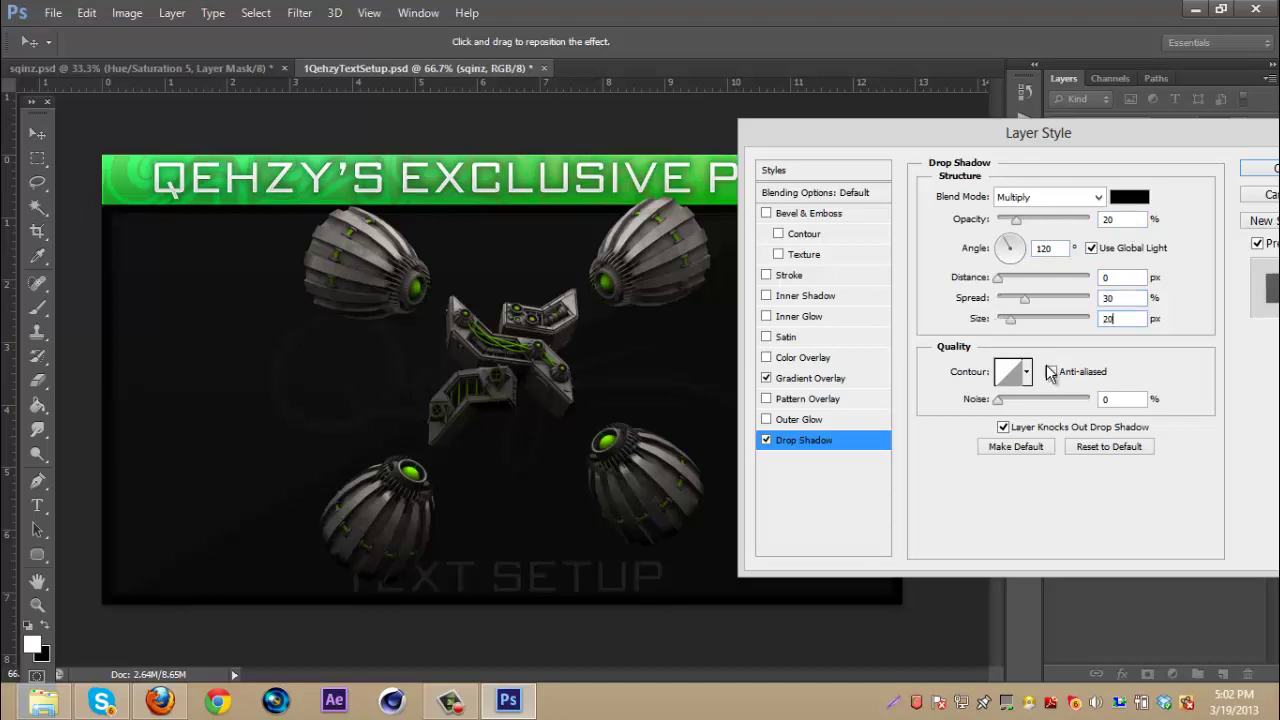
Step: Add an Inner Glow to the sqinz layer and set its colour to pale pink ffe4e4
click(767, 318)
click(820, 317)
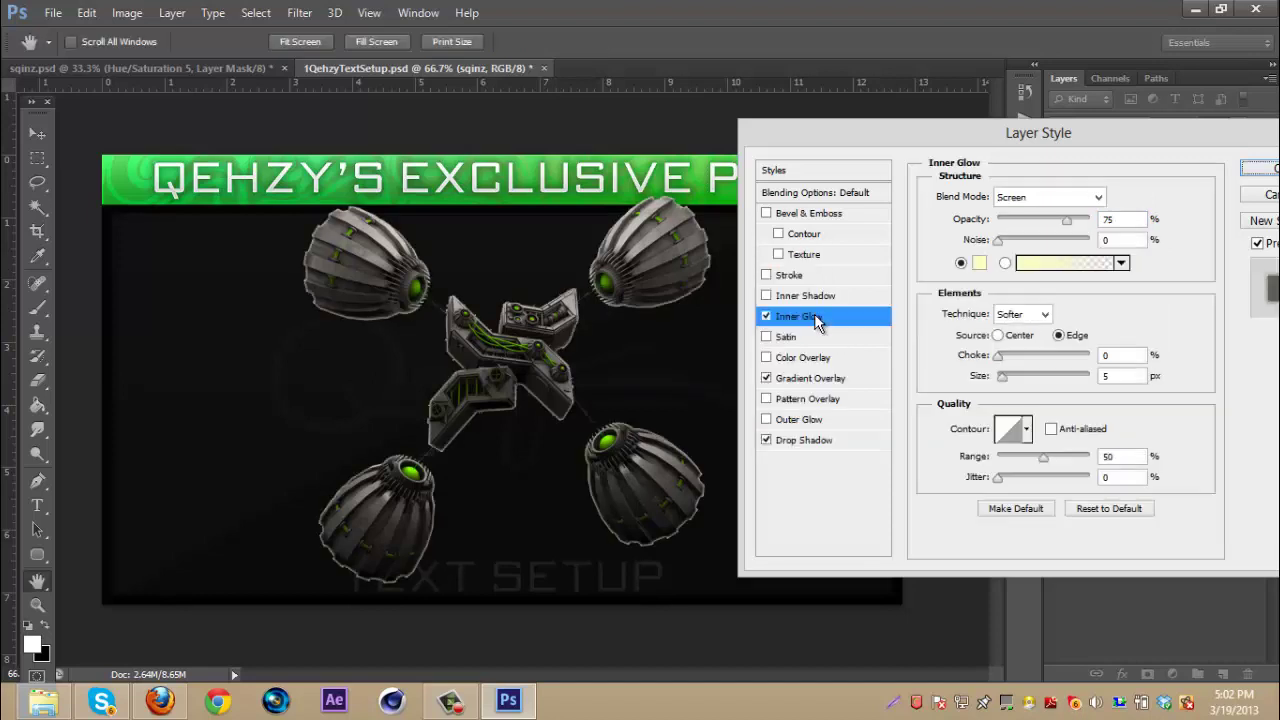
click(979, 263)
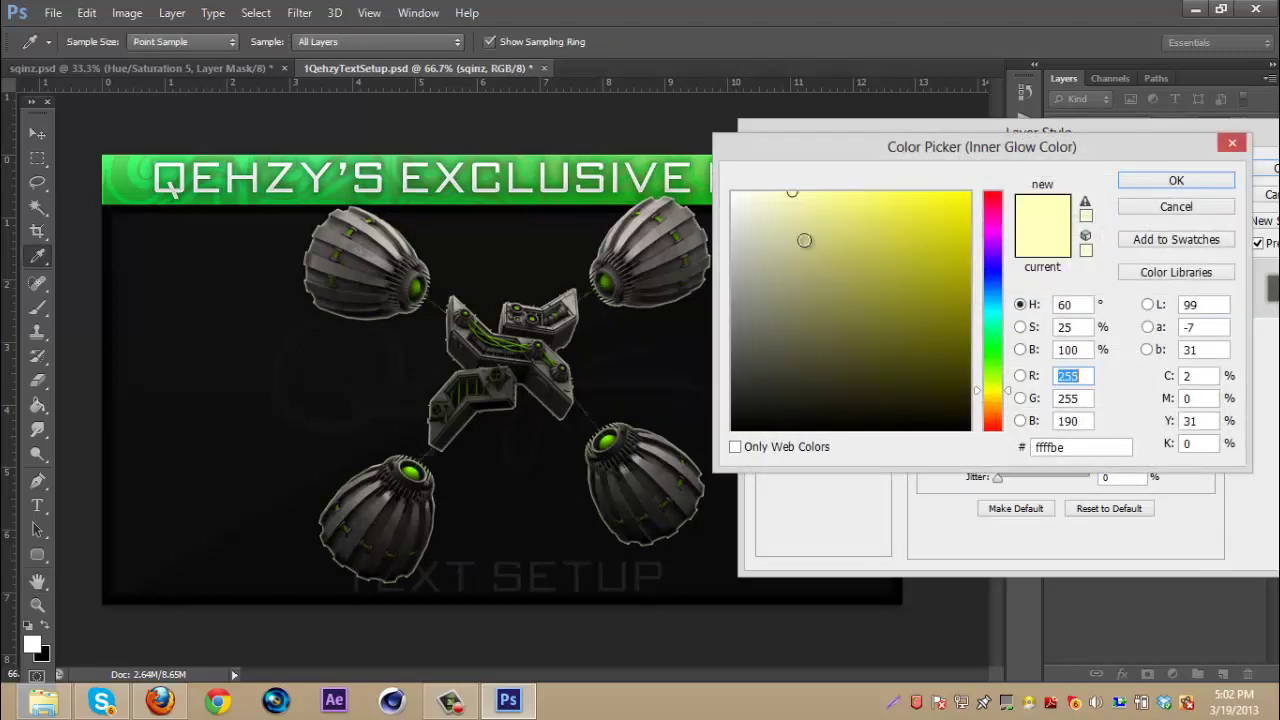
drag(806, 240, 757, 177)
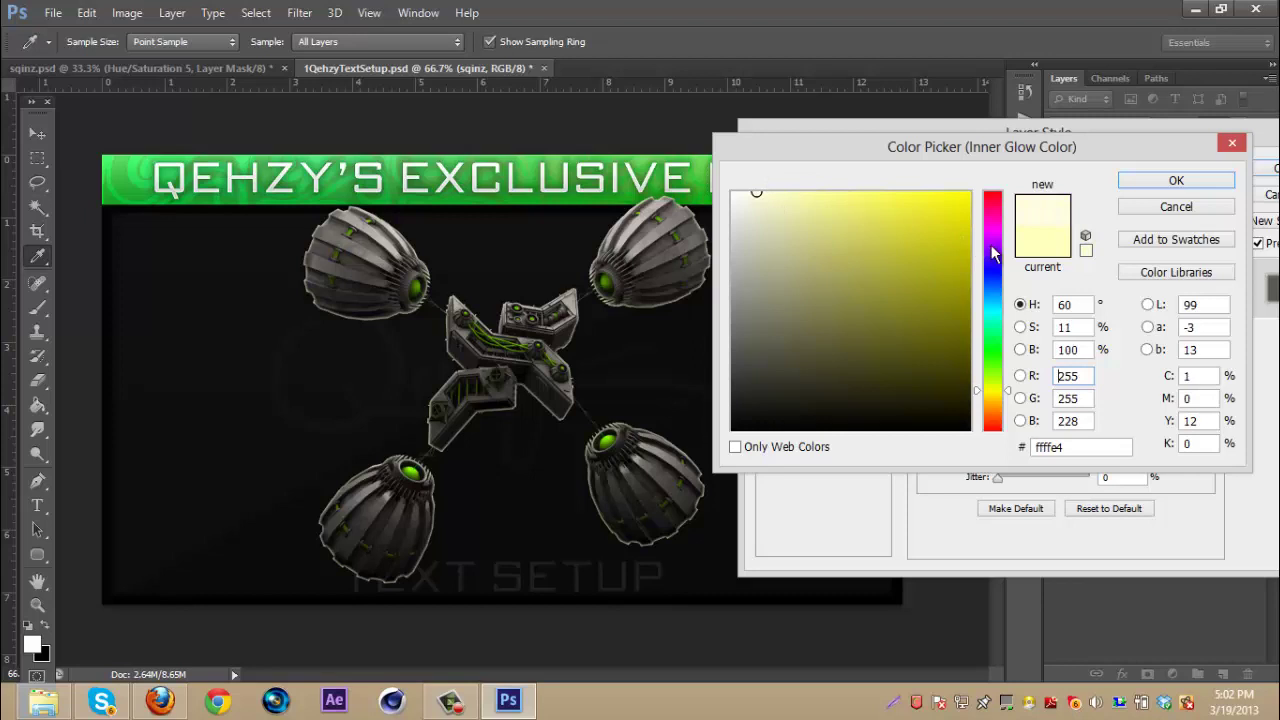
drag(990, 244, 996, 160)
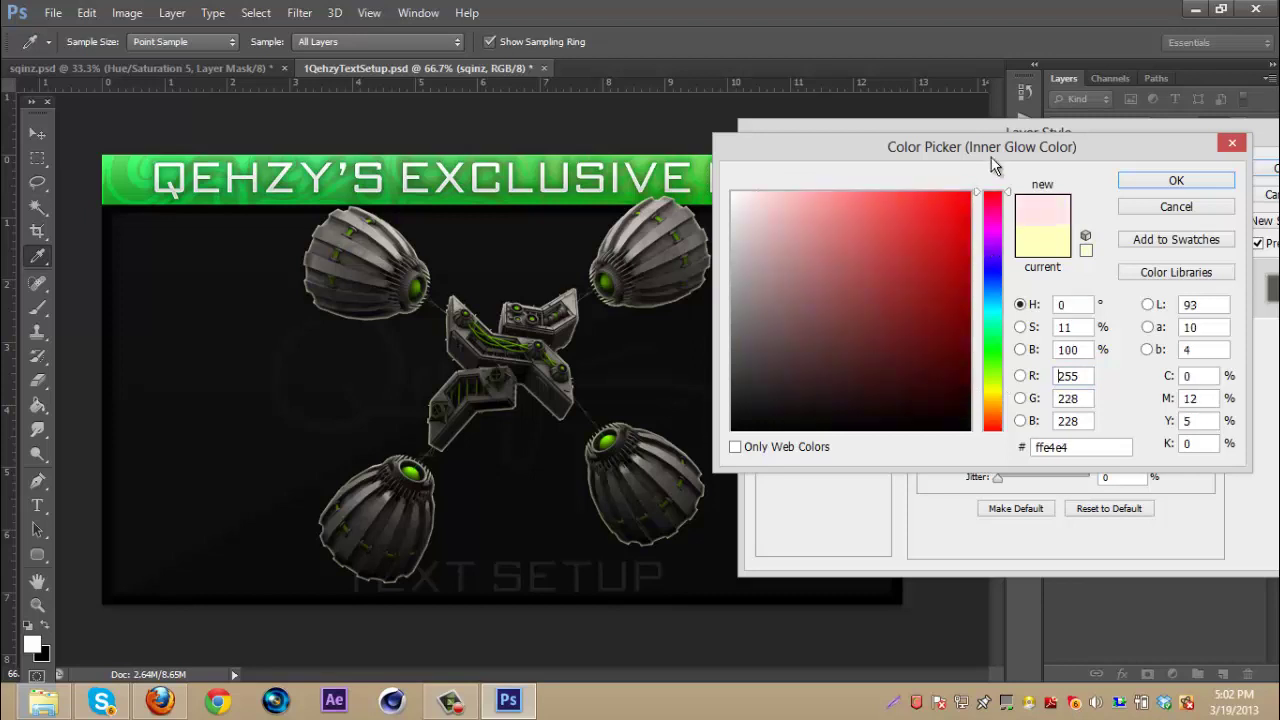
click(1156, 186)
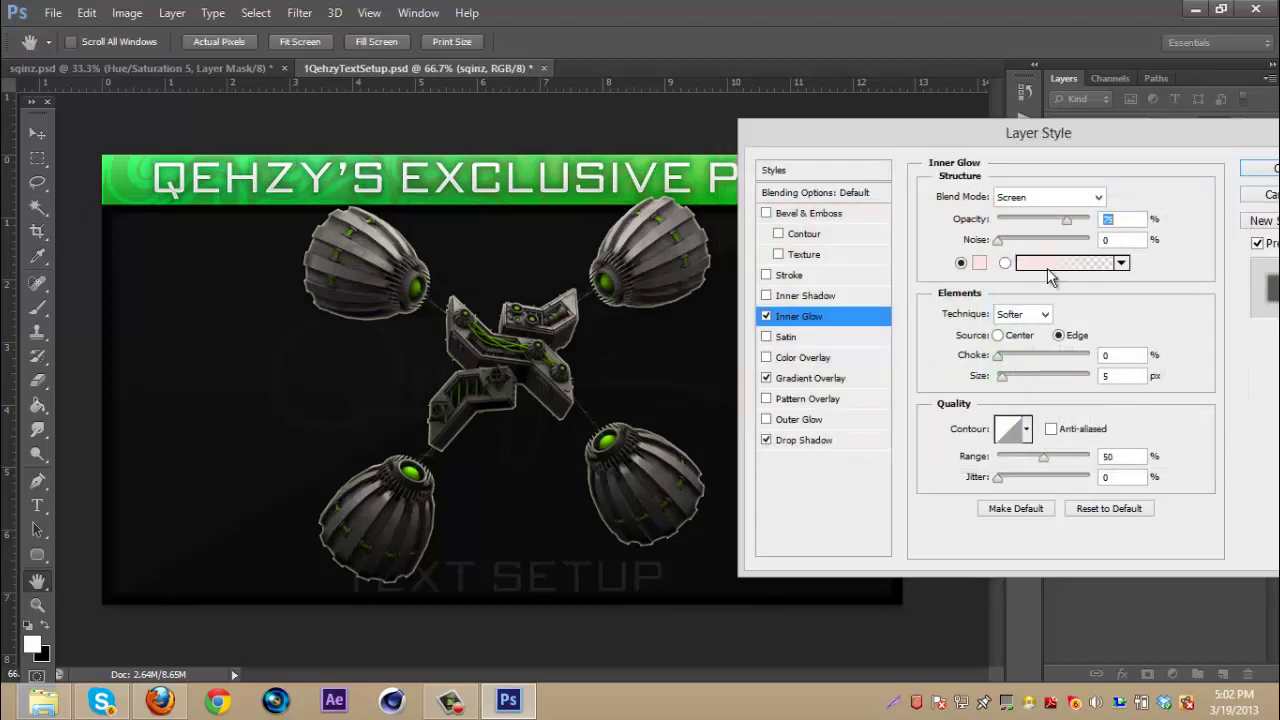
Step: Set the Inner Glow's blend mode to Overlay, lower its opacity to about 35%, and apply the layer style
click(1046, 195)
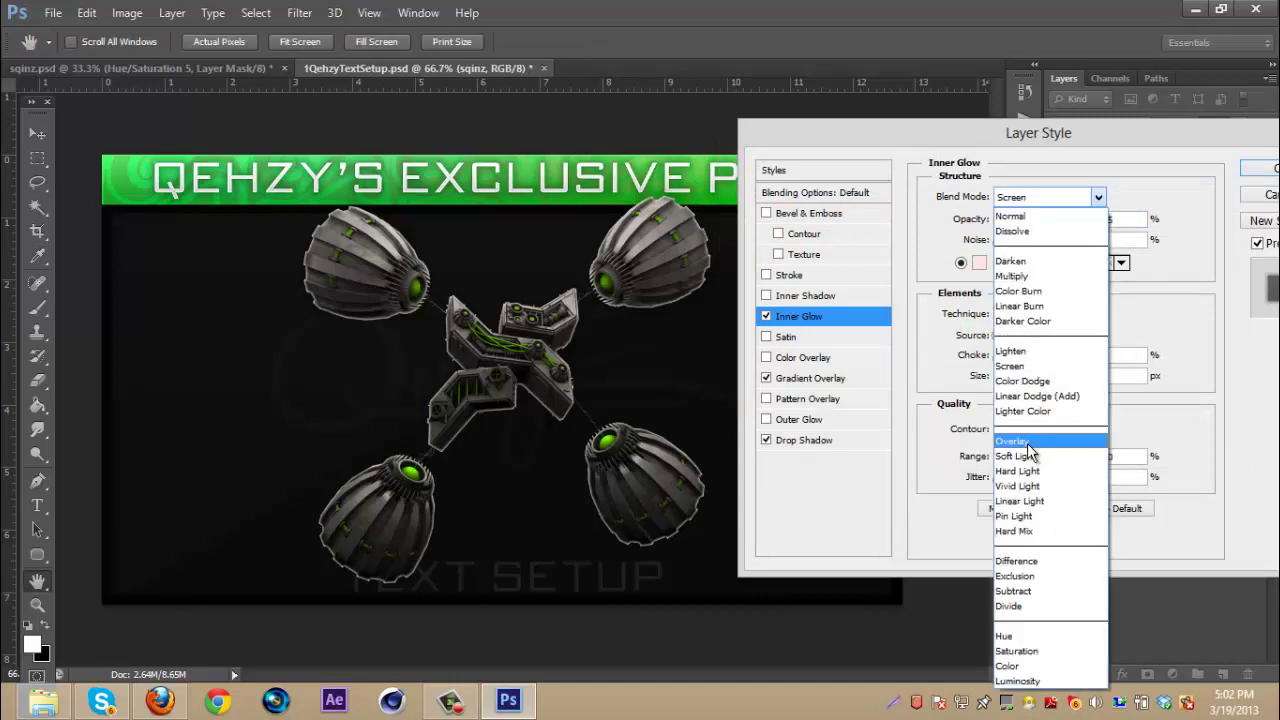
click(1040, 437)
click(1030, 219)
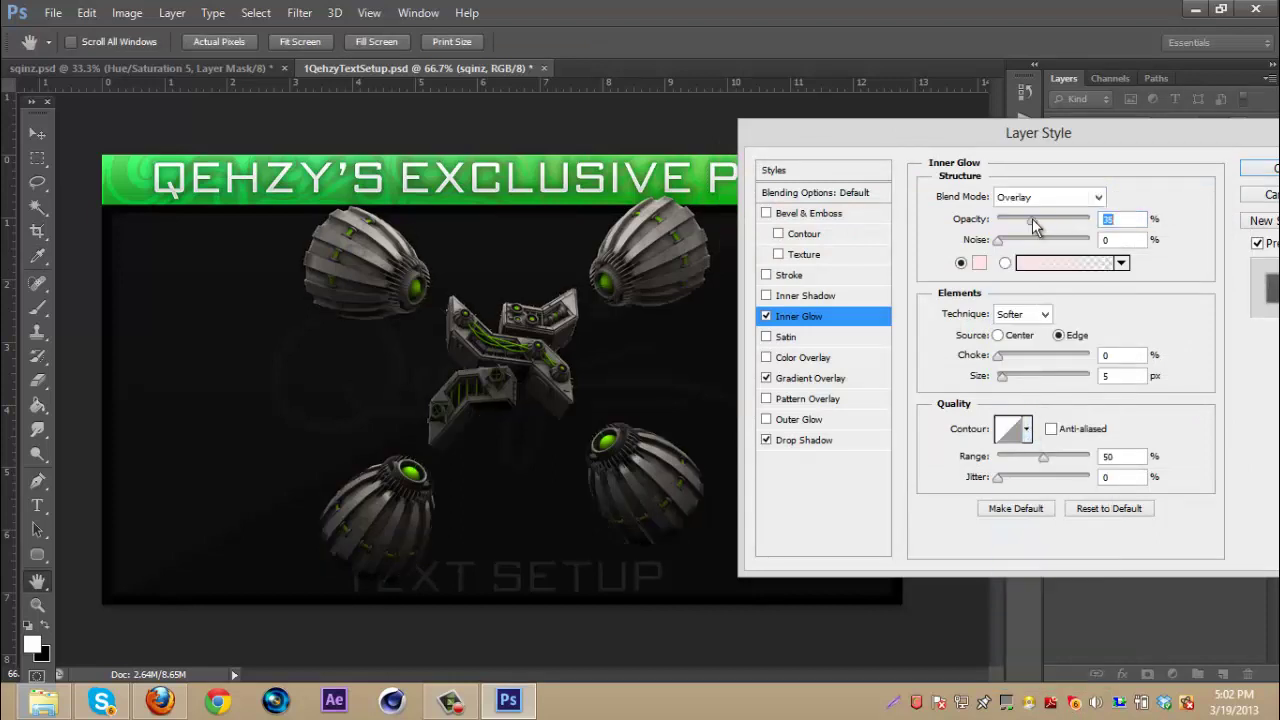
drag(1030, 219, 1030, 221)
click(1247, 166)
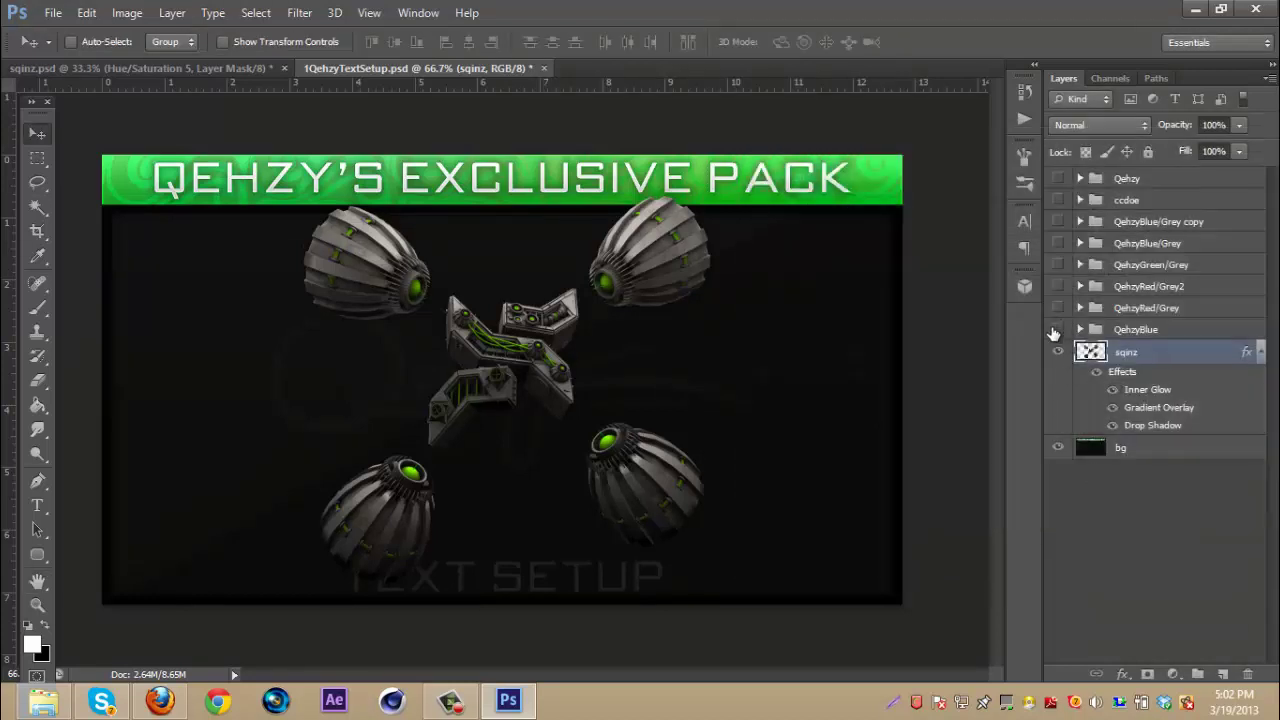
Step: Preview the render with the QehzyBlue group switched on, and hide the group again
click(1057, 329)
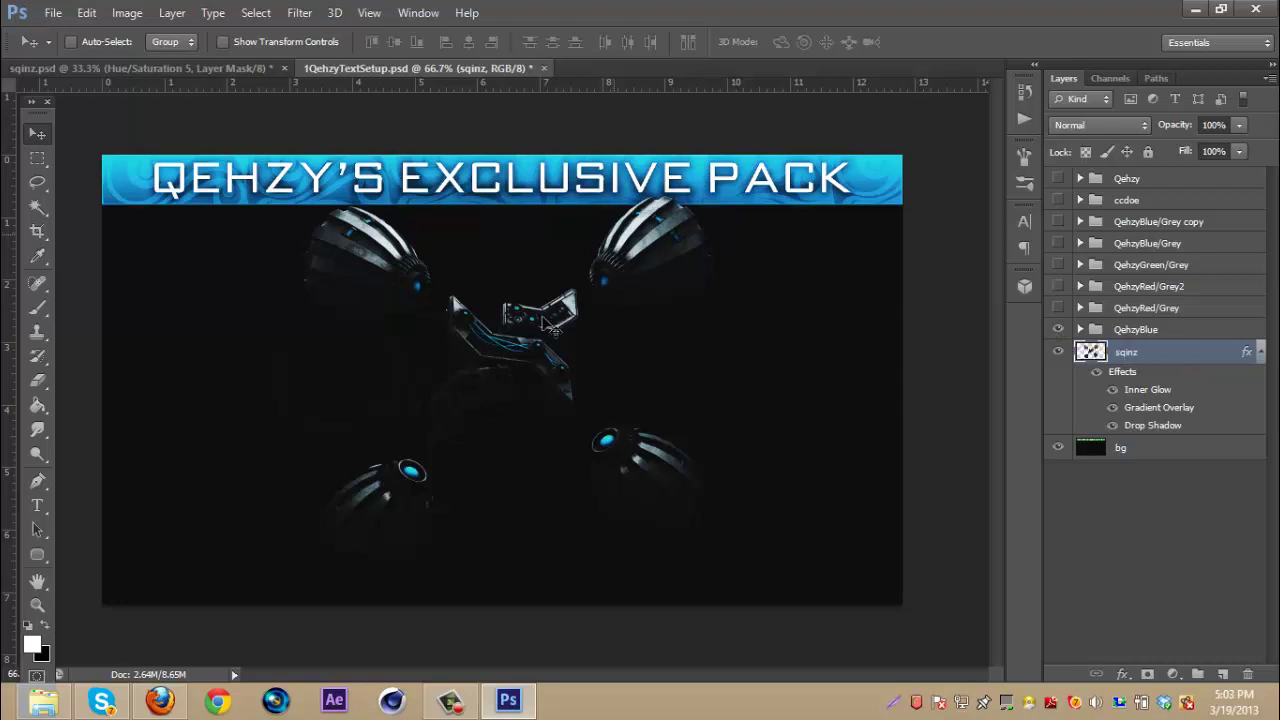
click(1057, 329)
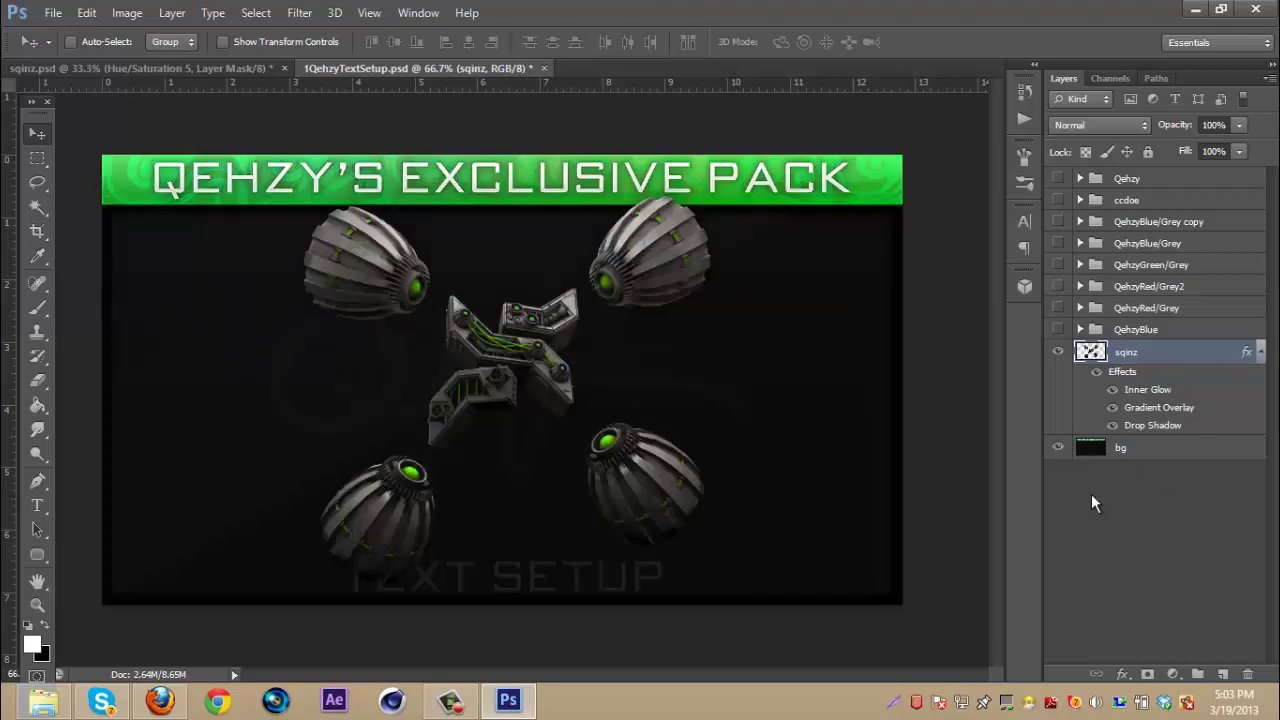
Step: Duplicate the sqinz layer, hide the copy's Drop Shadow, and collapse the effects lists of both layers
key(ctrl+j)
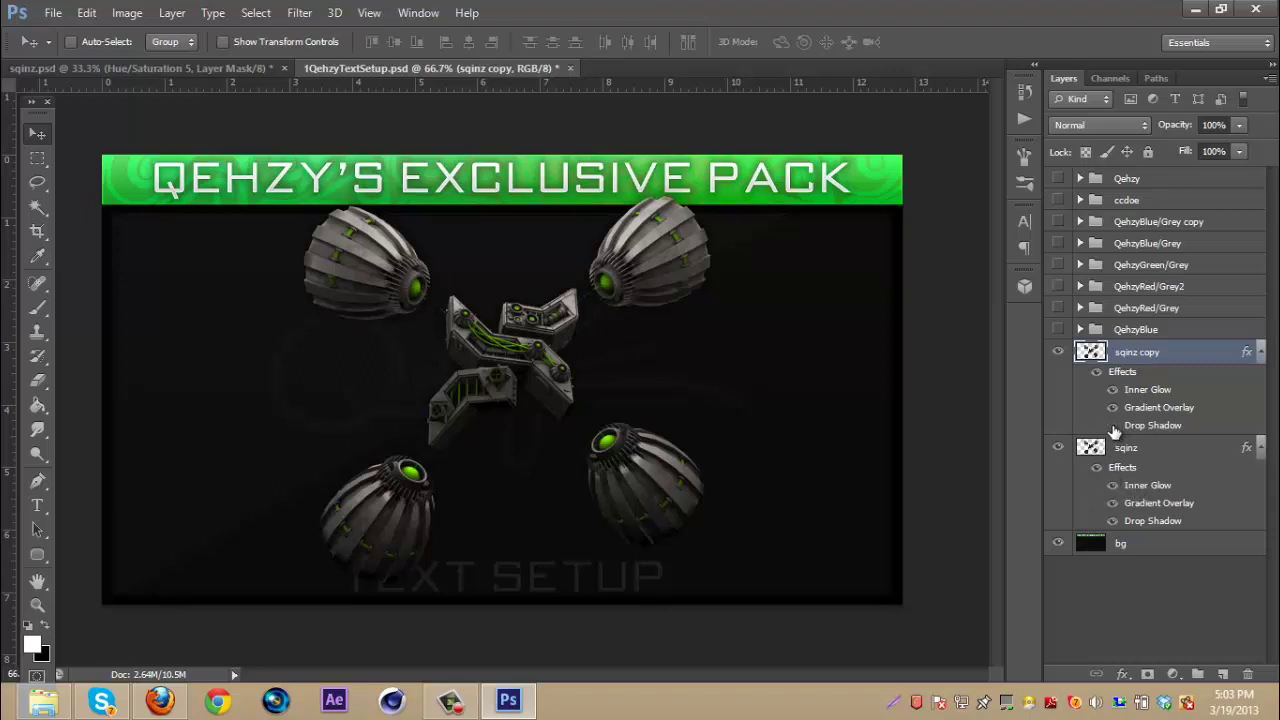
click(1113, 426)
click(1261, 448)
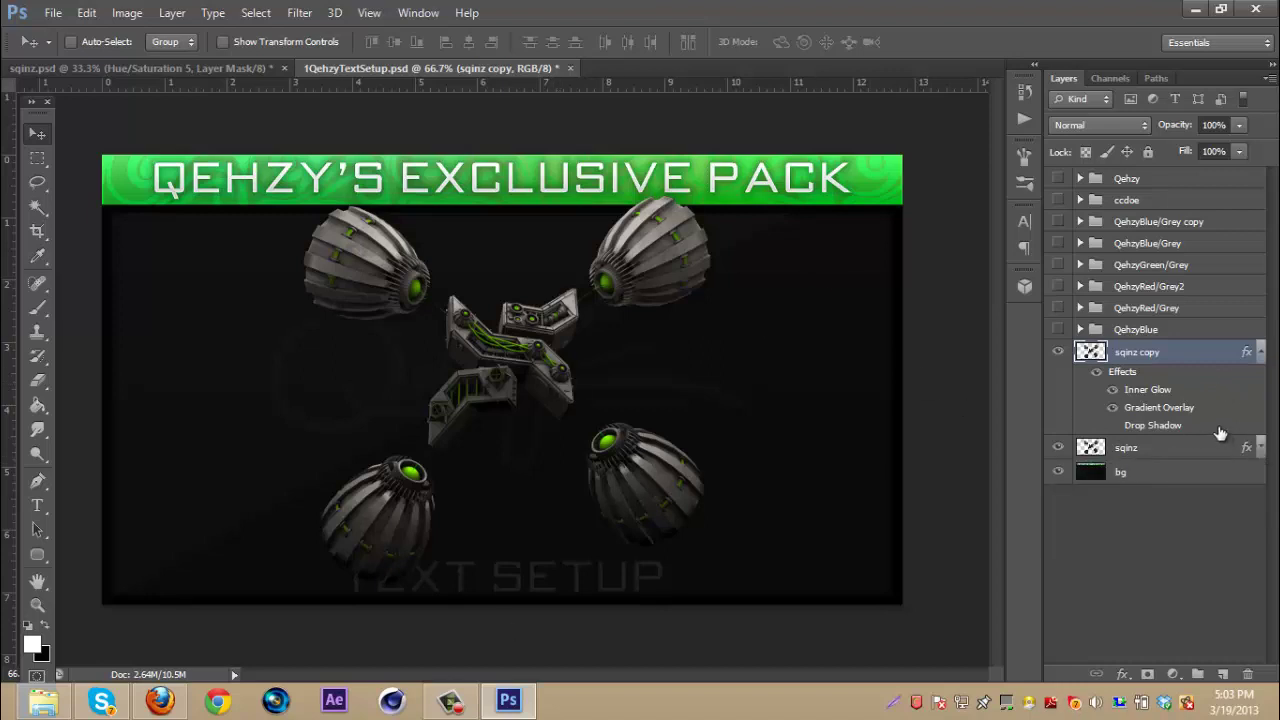
click(1261, 356)
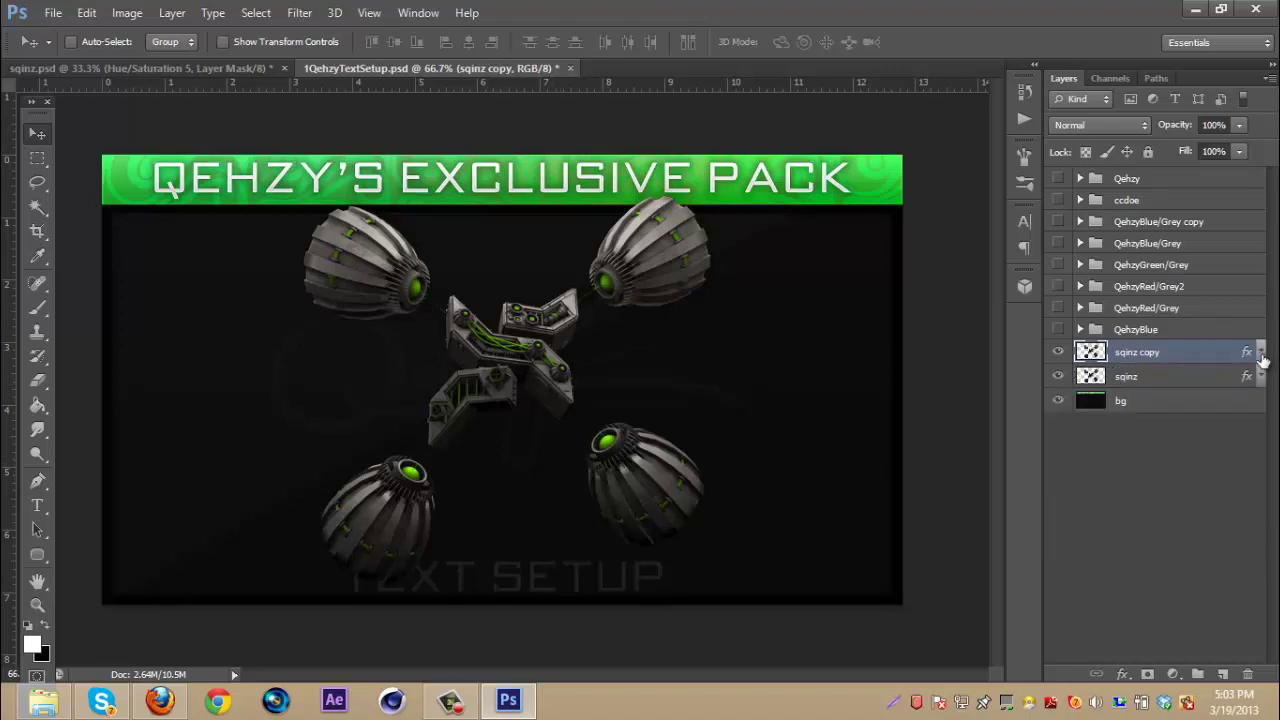
Step: Duplicate the sqinz copy layer and move the new duplicate below the sqinz layer, directly above bg
key(ctrl+j)
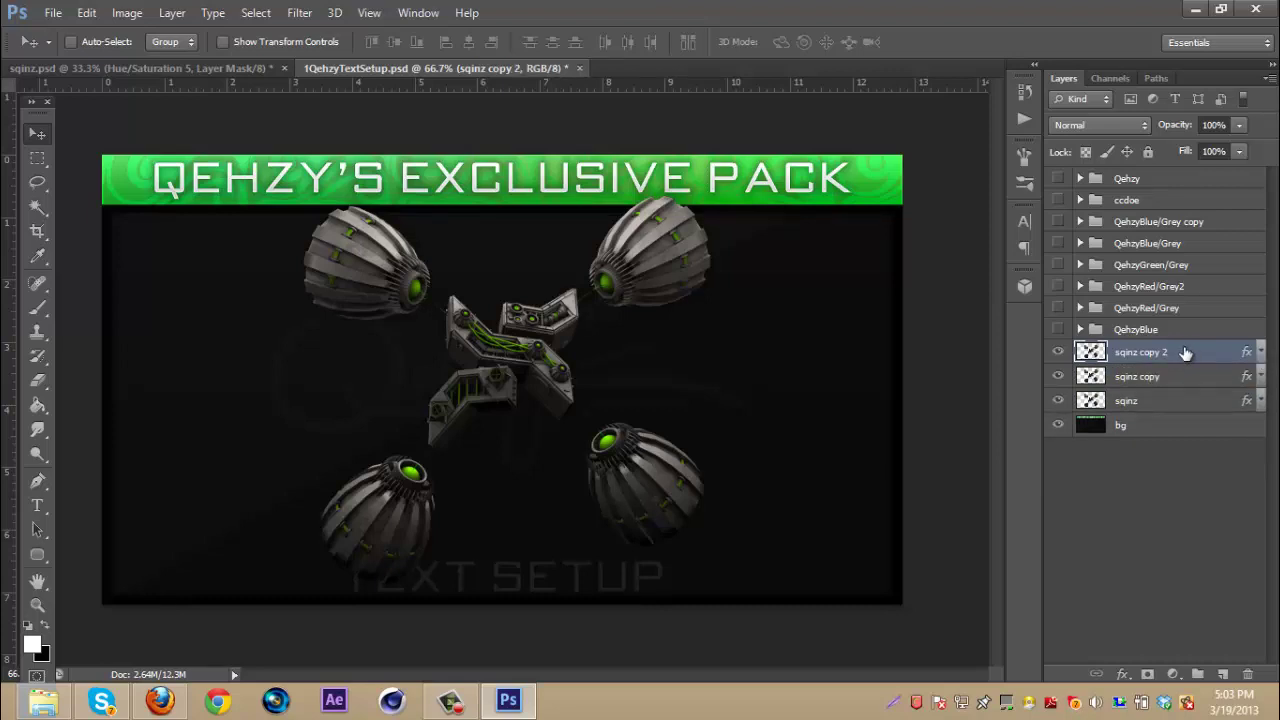
drag(1187, 354, 1183, 423)
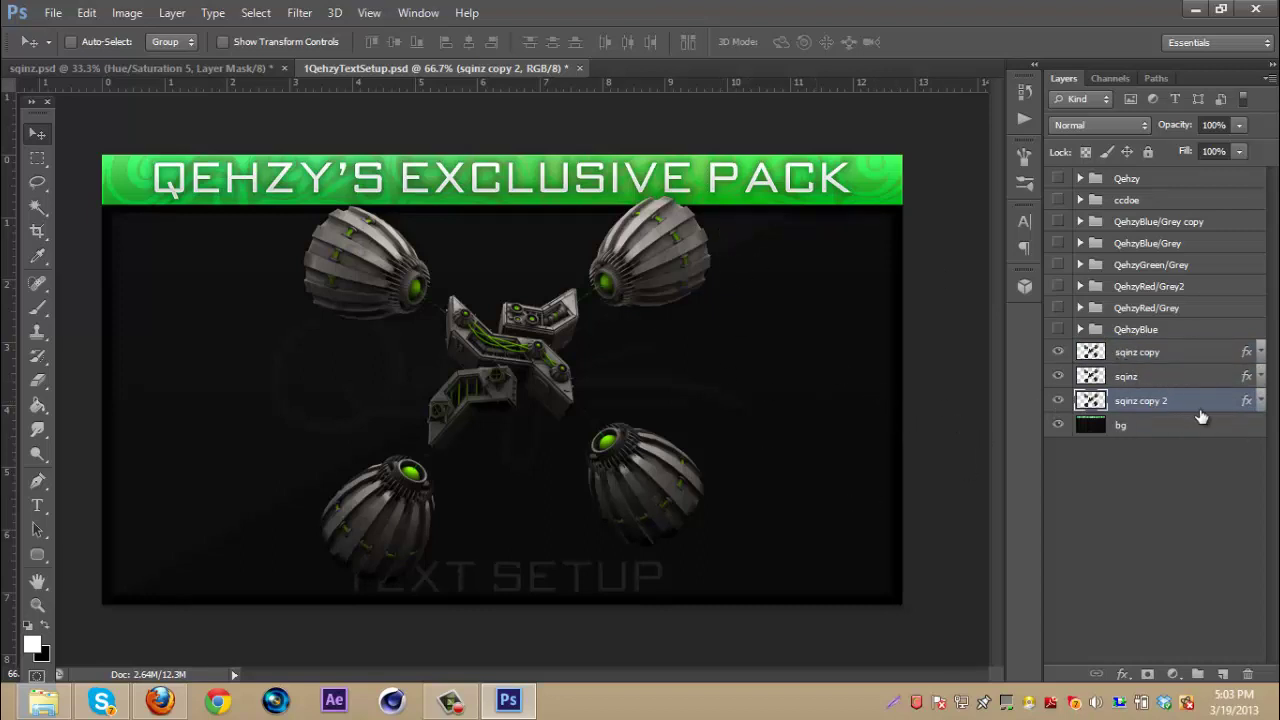
Step: Enlarge the sqinz copy 2 layer proportionally to about 107%, extending it at the upper-right and lower-left corners
key(ctrl+t)
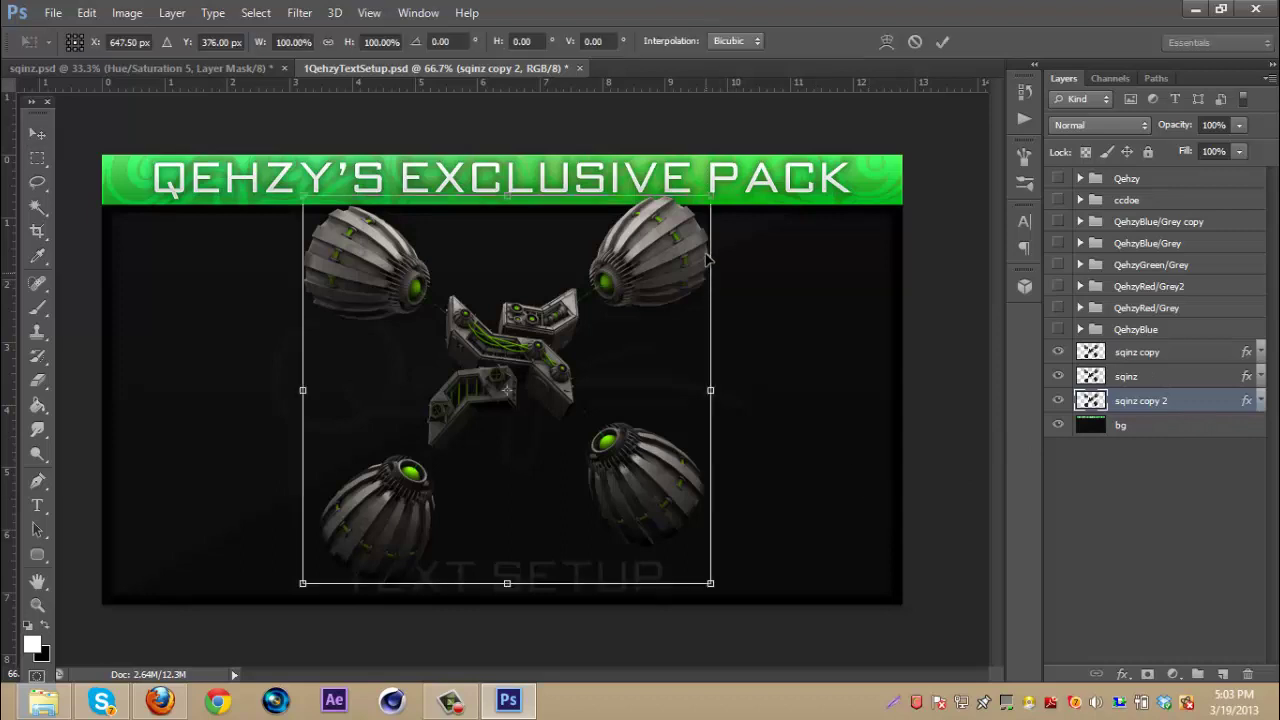
drag(713, 196, 730, 192)
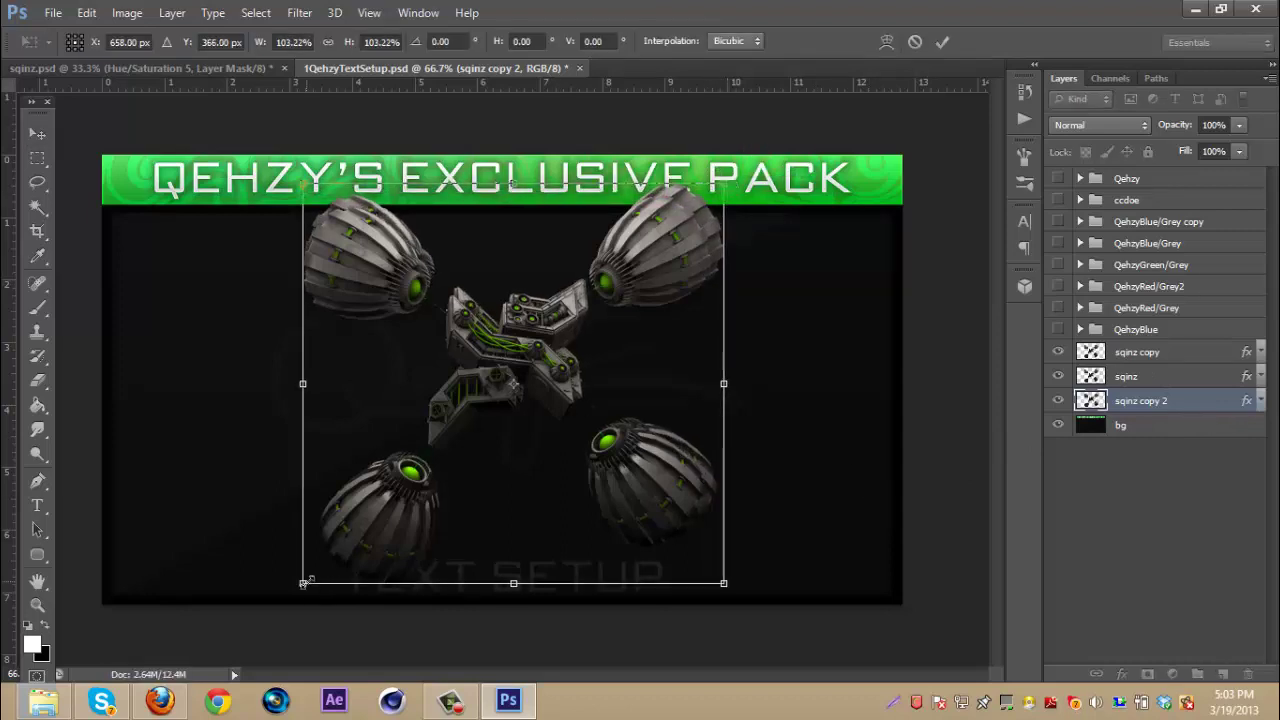
drag(302, 583, 288, 598)
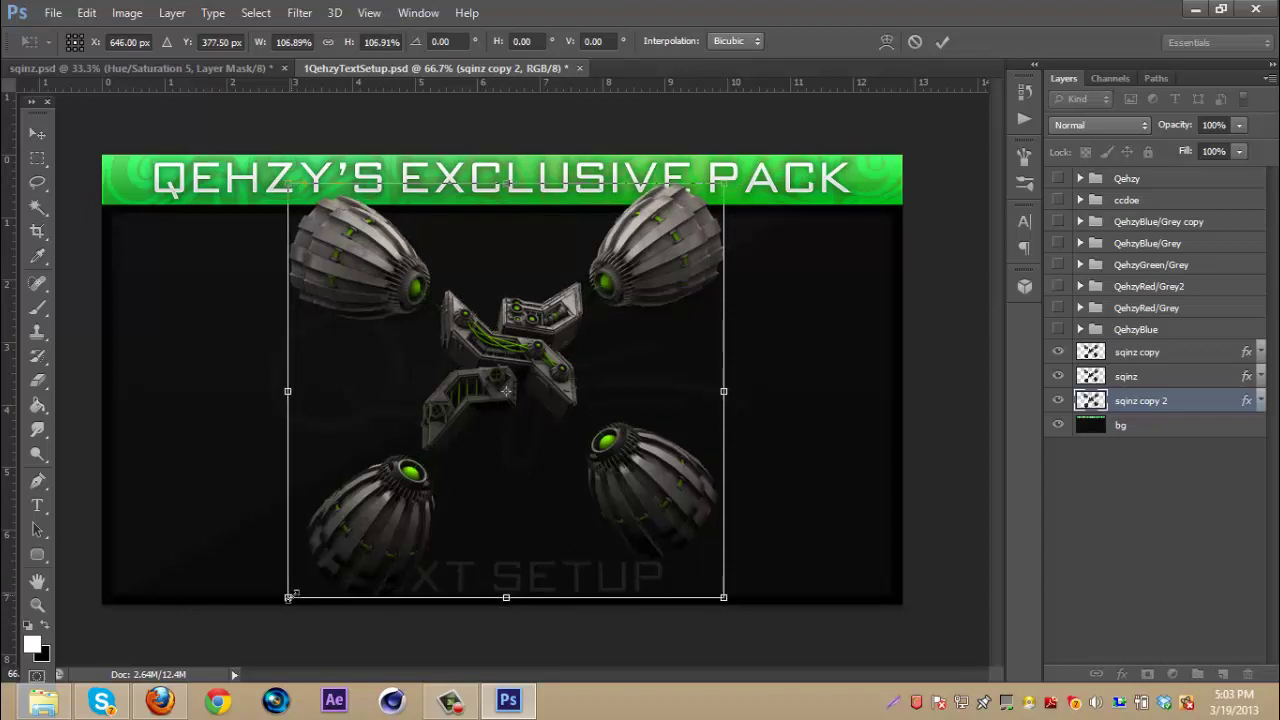
key(Return)
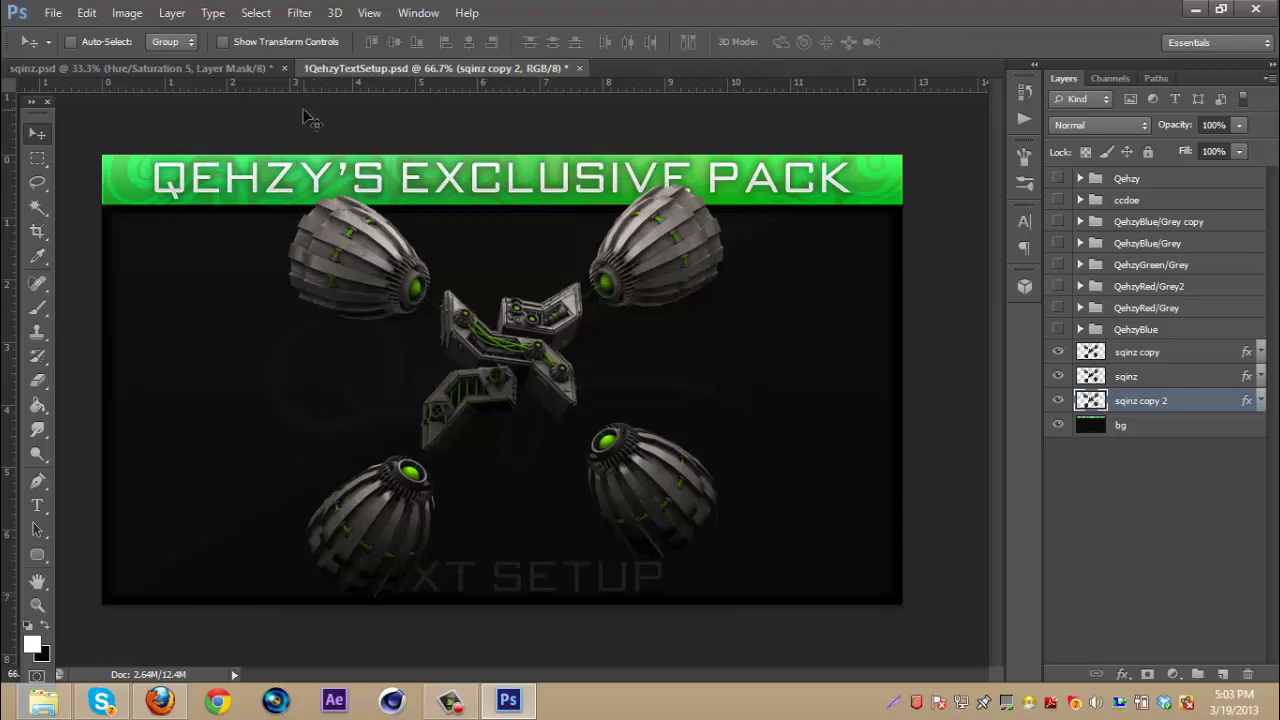
Step: Apply a Gaussian Blur to the enlarged sqinz copy 2 layer, keeping the preset radius
click(298, 13)
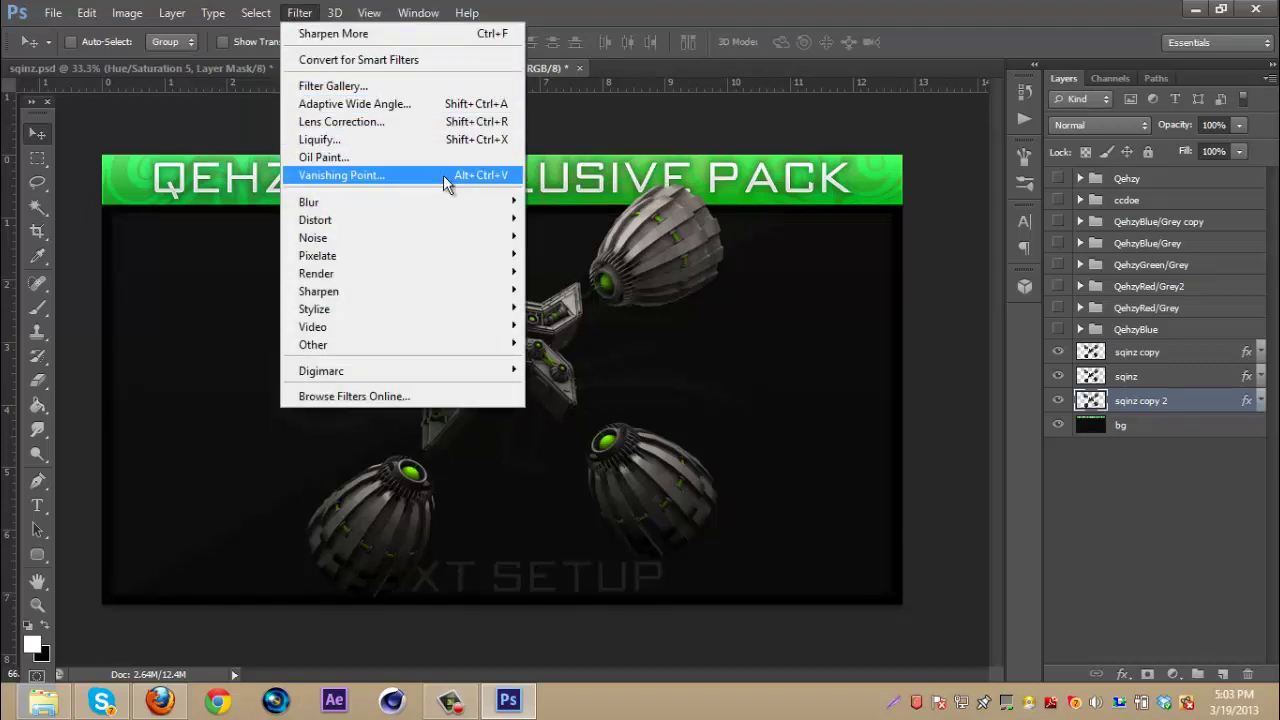
mouse_move(492, 203)
click(585, 336)
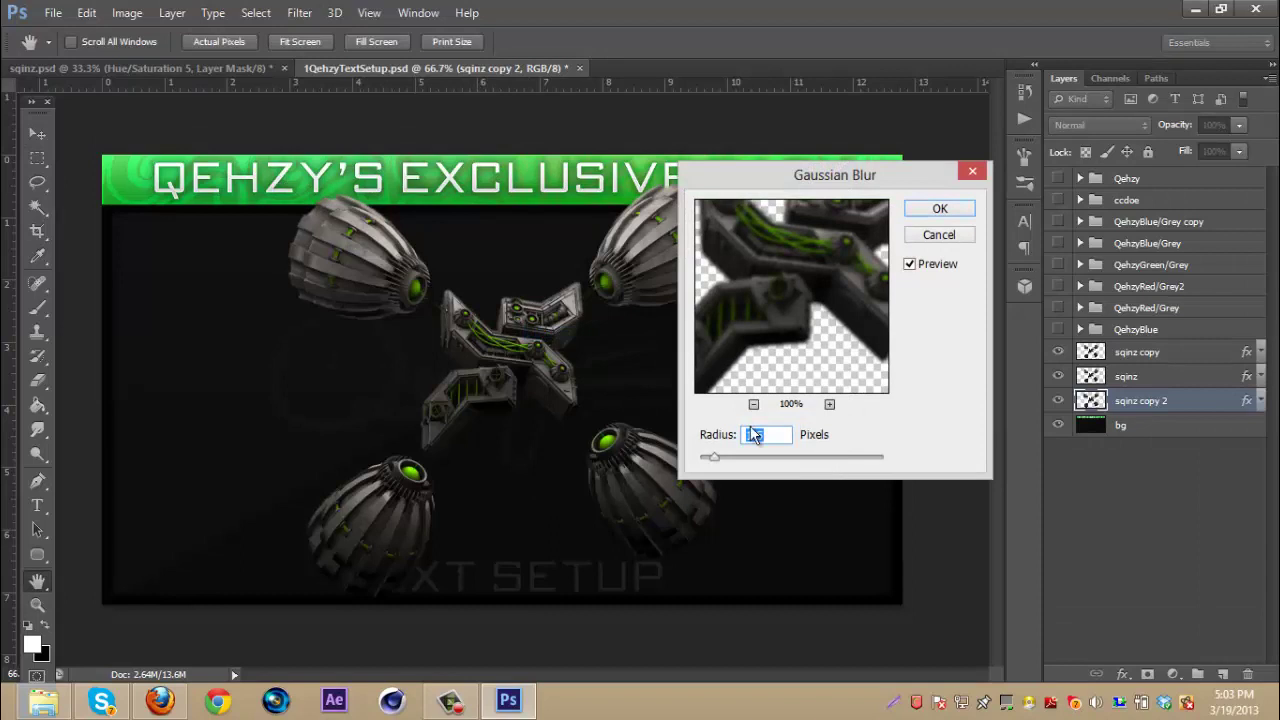
click(926, 212)
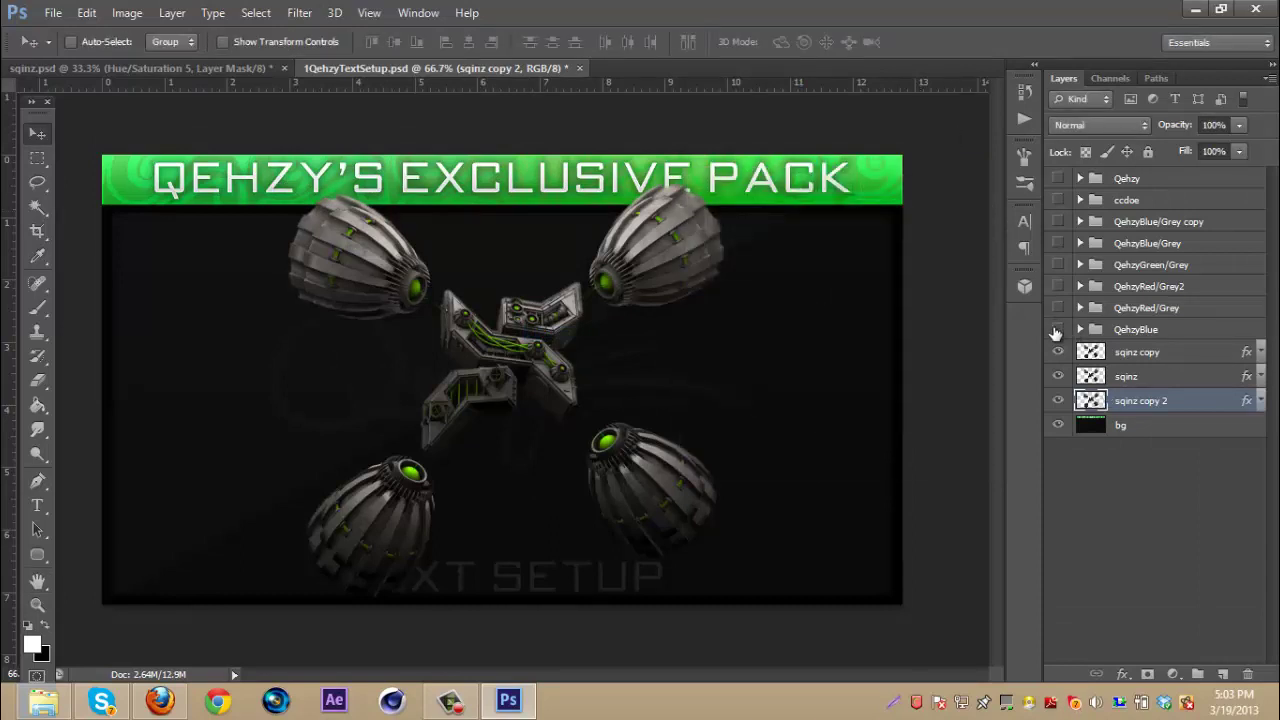
Step: Lower the sqinz copy 2 layer's opacity to 47% while previewing with the QehzyBlue group, and hide the group again
click(1057, 330)
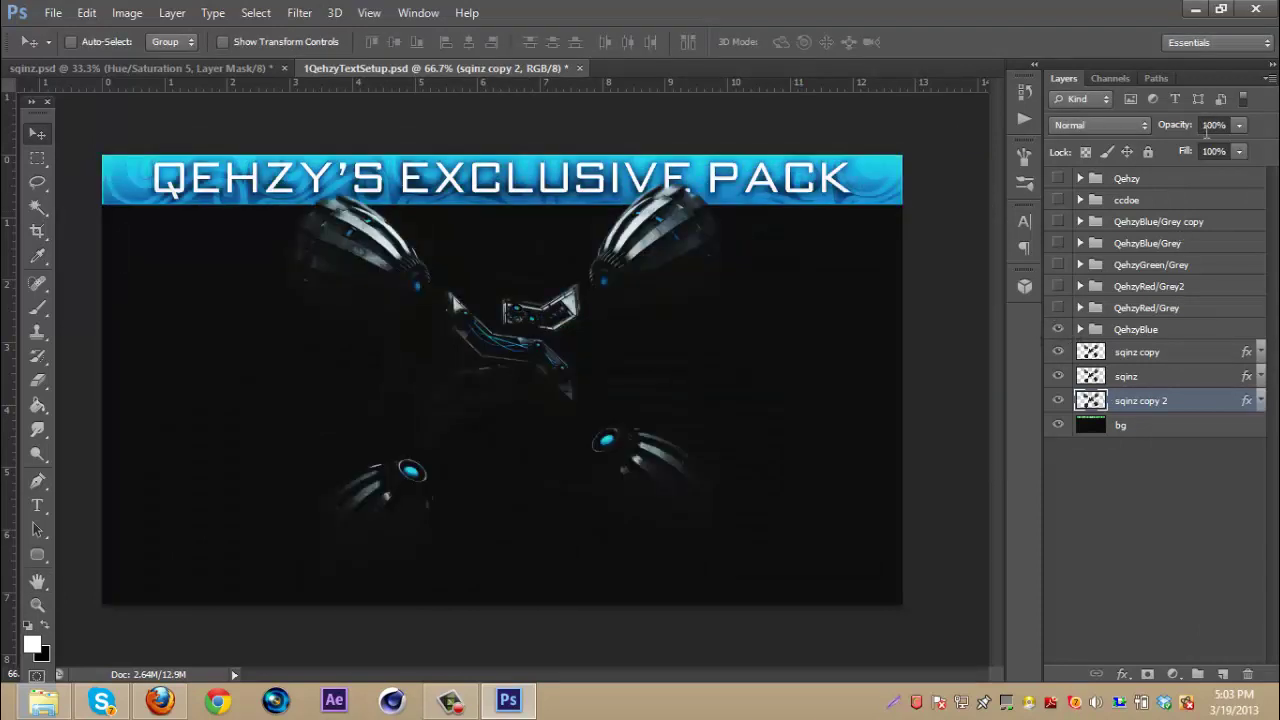
drag(1183, 131, 1145, 131)
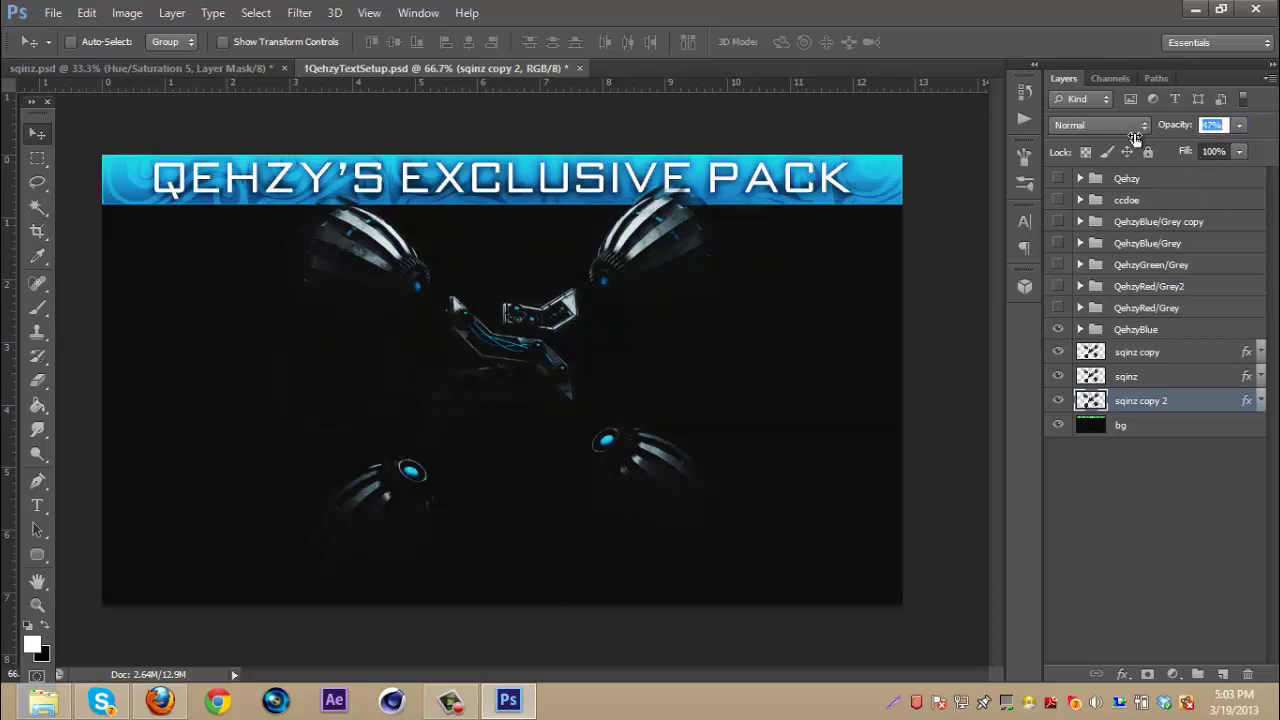
drag(1134, 133, 1134, 133)
click(1058, 331)
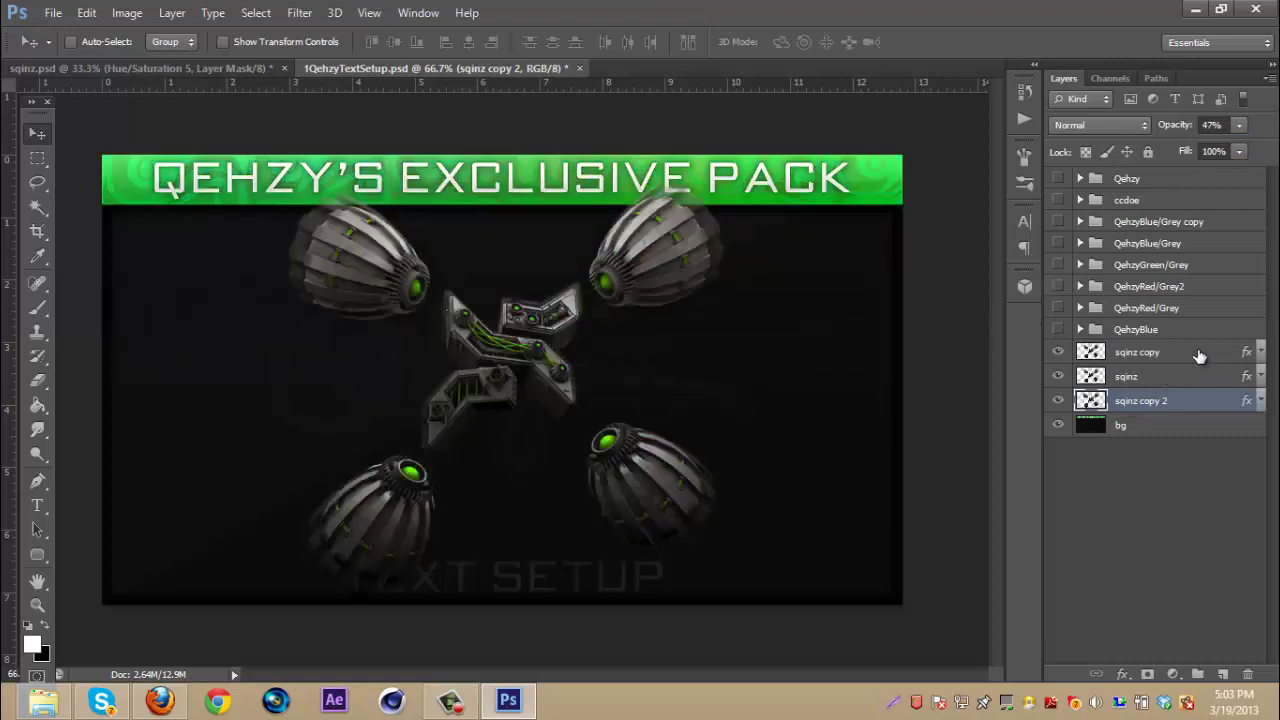
Step: Apply the Glowing Edges filter to the sqinz copy layer with Edge Width 1, Edge Brightness 11 and Smoothness 4
click(1200, 355)
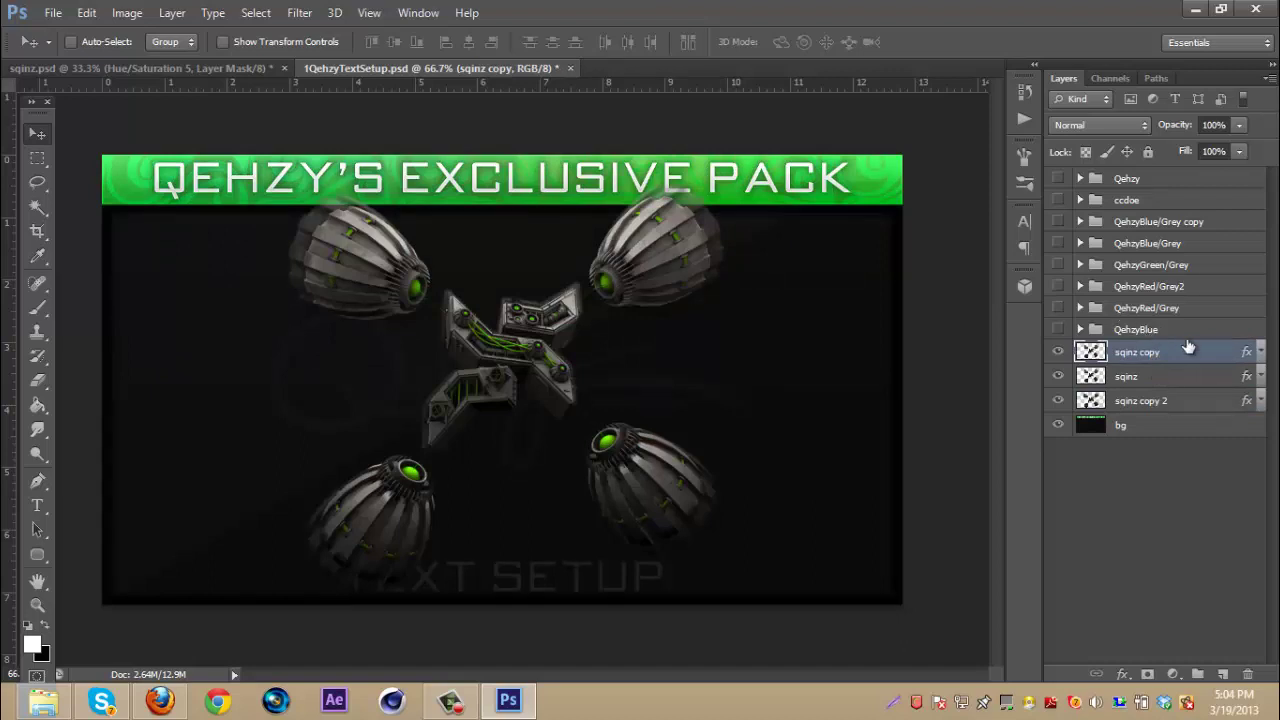
click(299, 12)
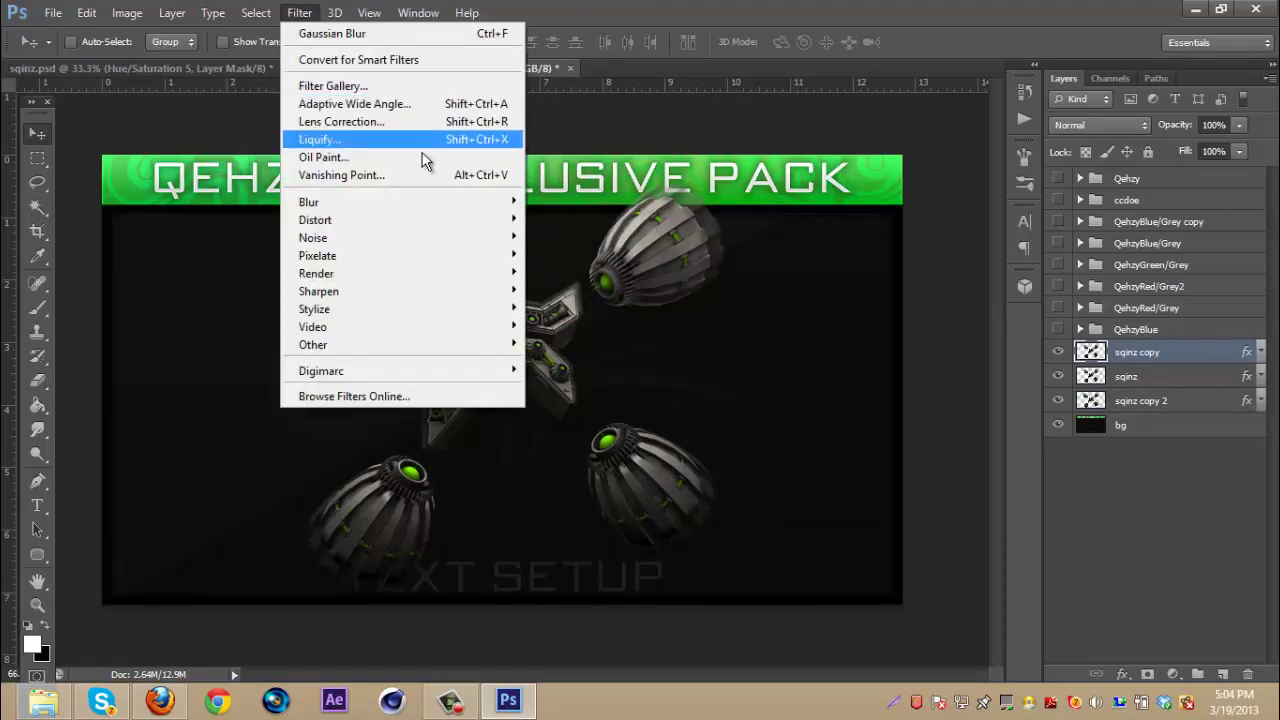
click(405, 88)
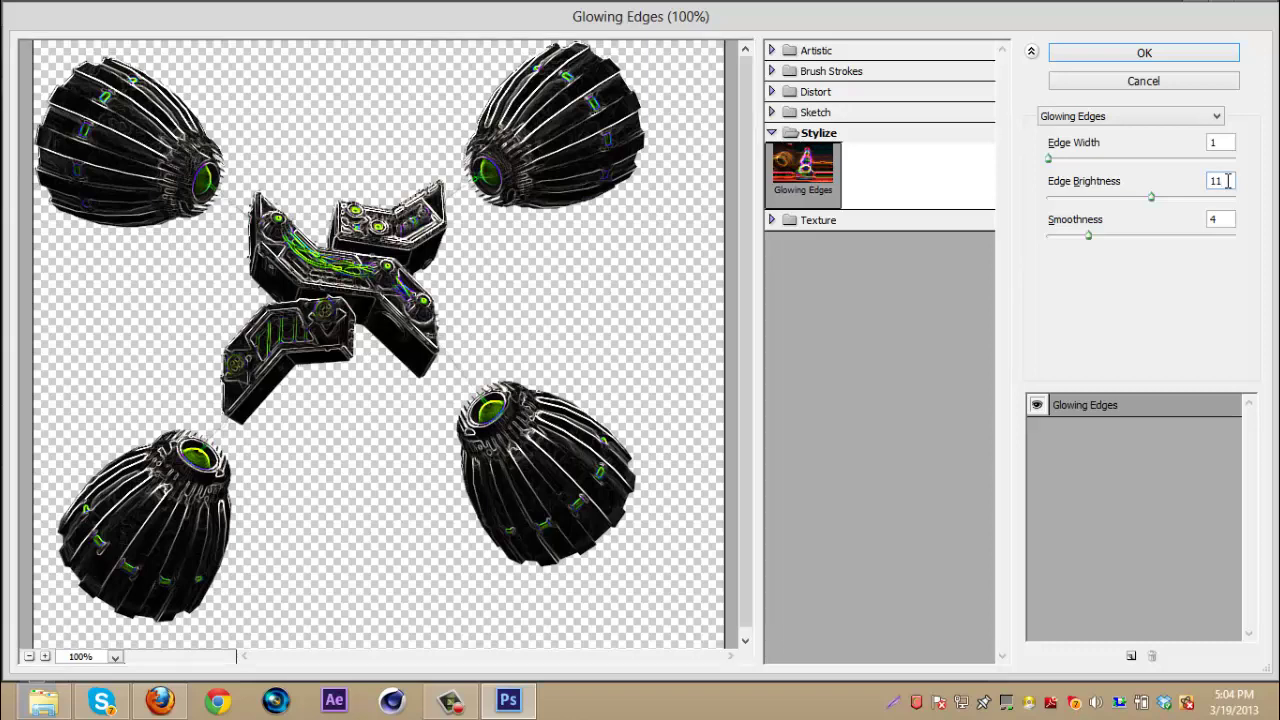
key(Down)
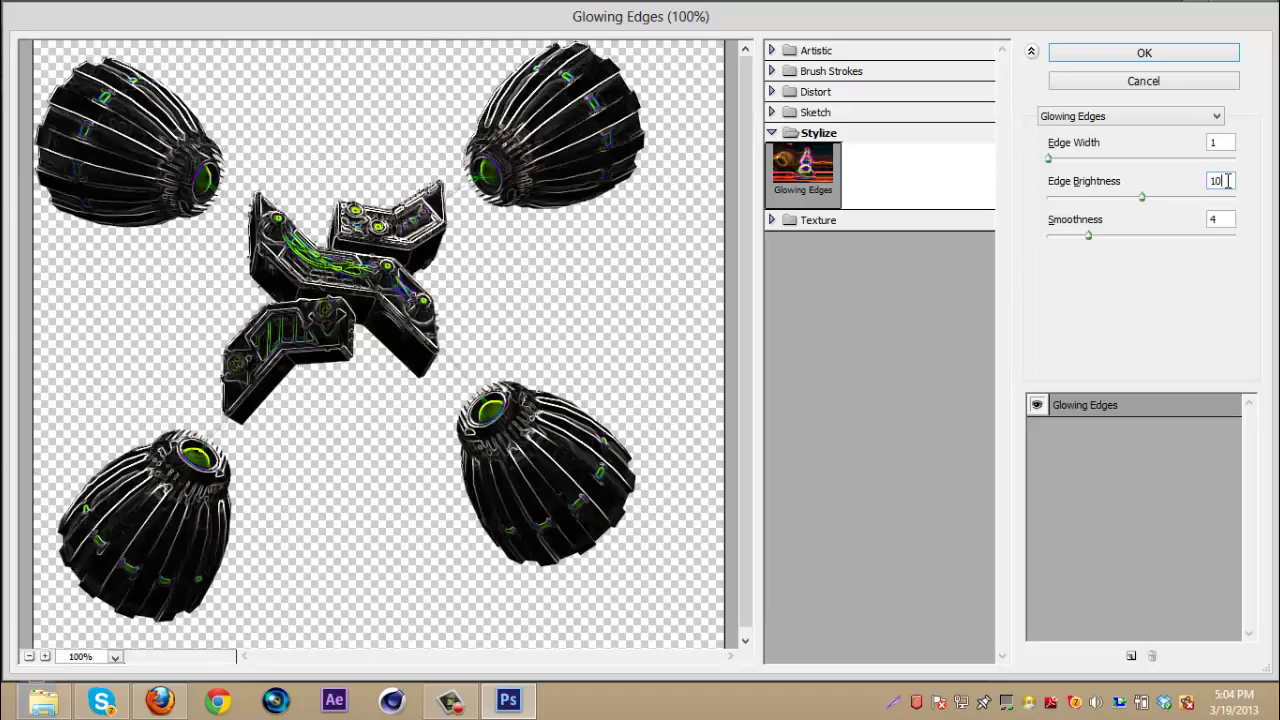
key(Up)
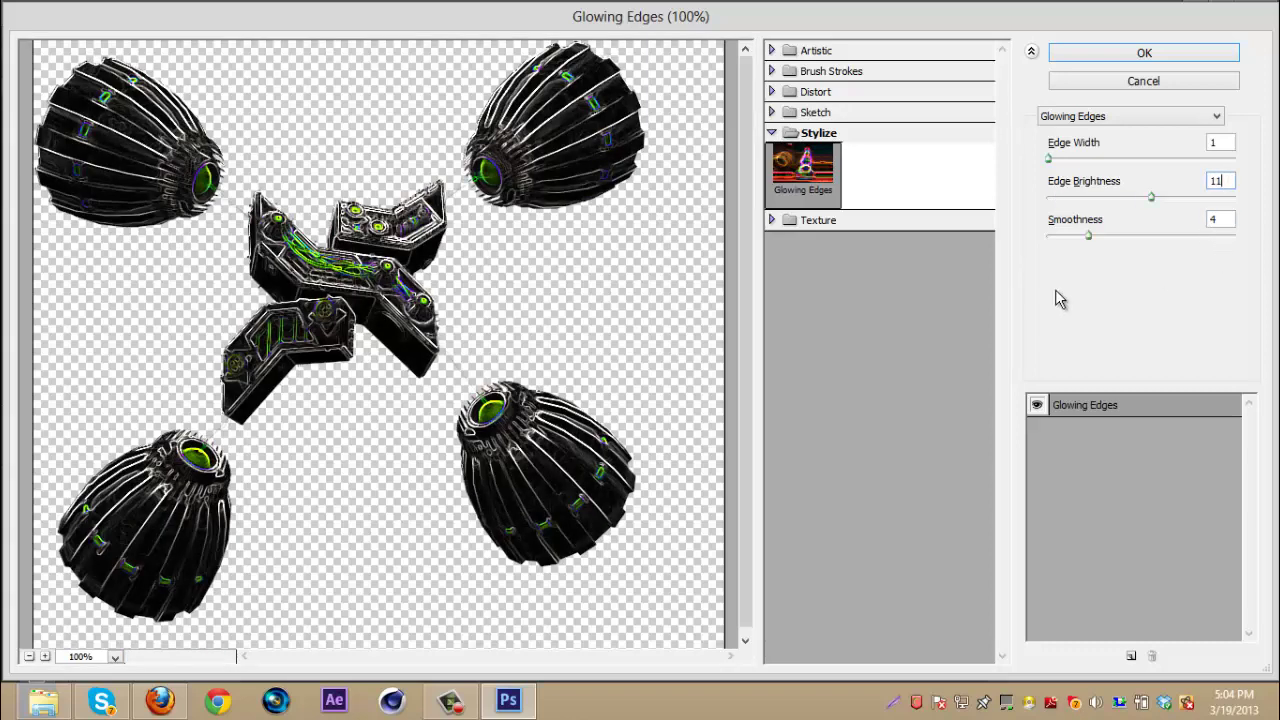
mouse_move(1094, 243)
mouse_down()
mouse_move(1080, 246)
mouse_move(1114, 243)
mouse_move(1096, 238)
mouse_up()
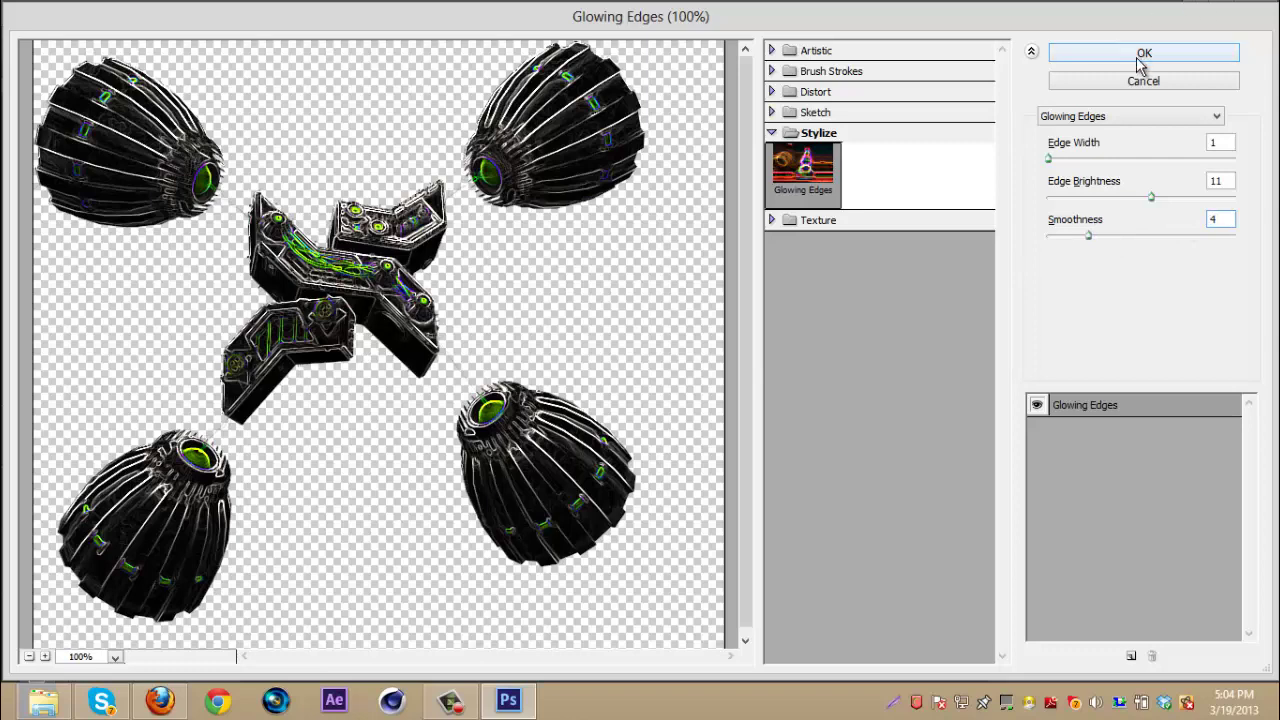
click(1142, 55)
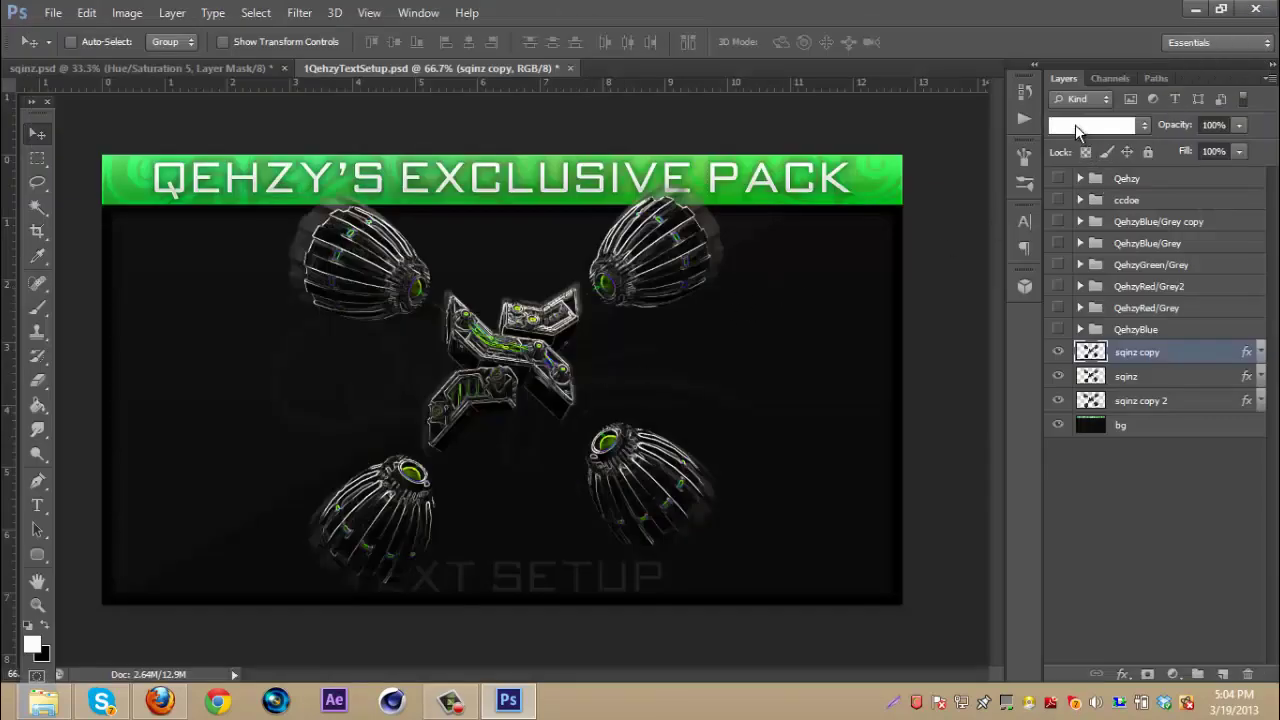
Step: Set the sqinz copy layer to Linear Dodge (Add) at 28% opacity, checking it with the QehzyBlue group shown temporarily
click(1075, 124)
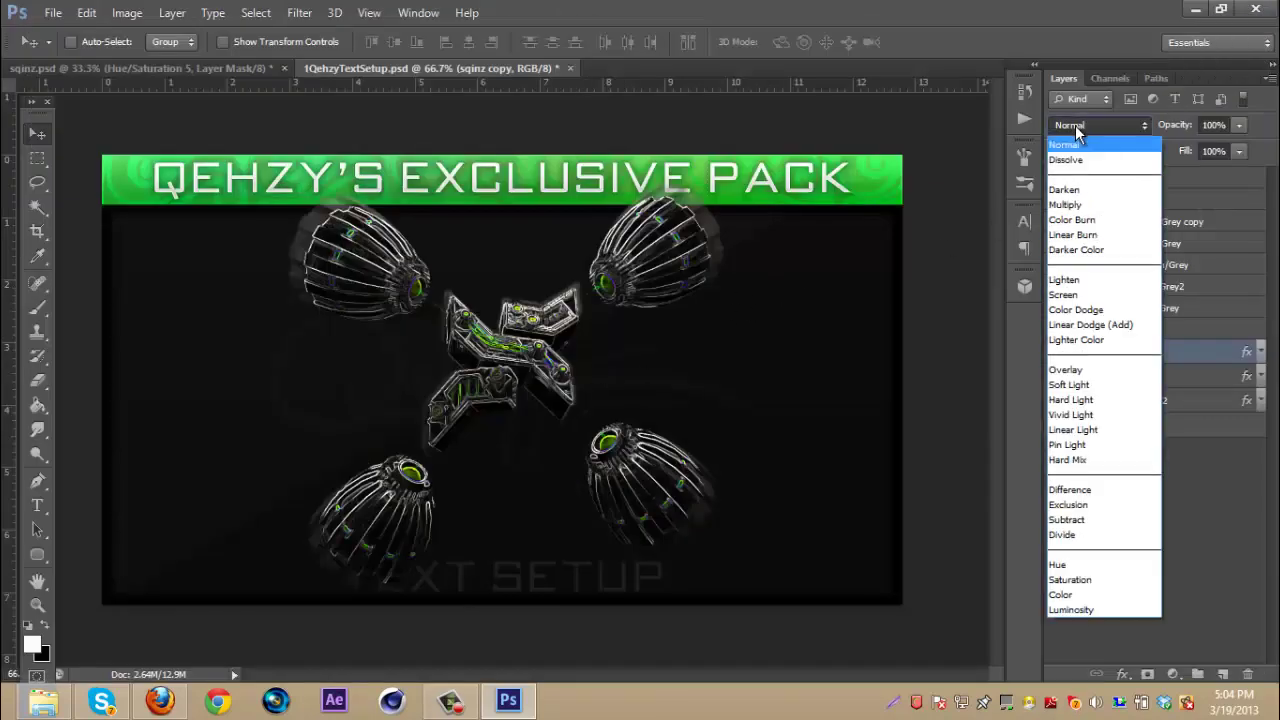
click(1080, 325)
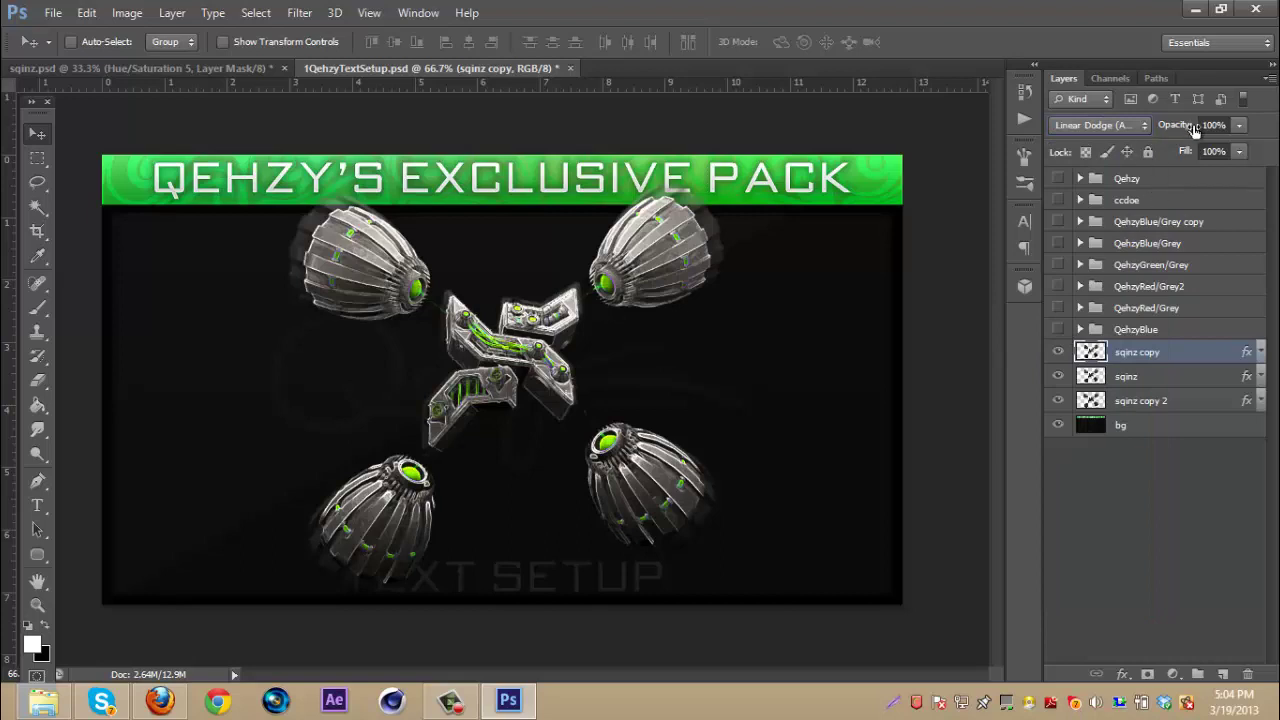
drag(1178, 127, 1100, 288)
click(1059, 329)
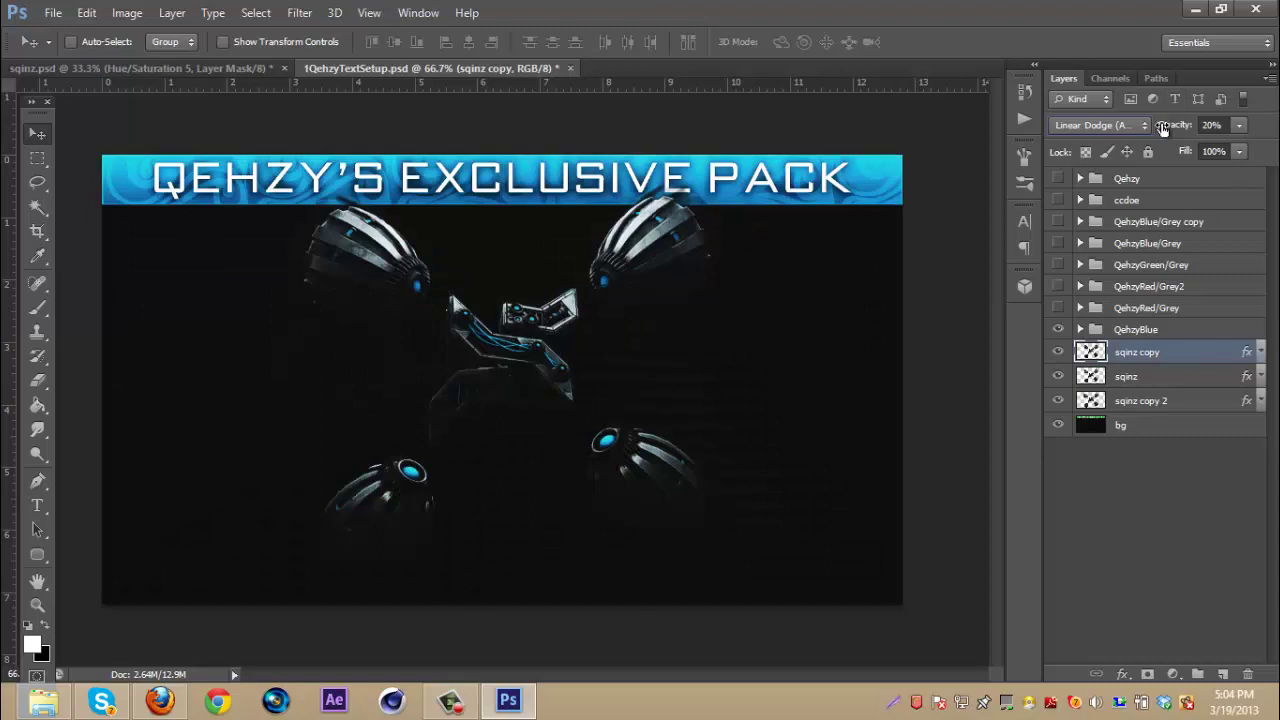
drag(1162, 125, 1173, 127)
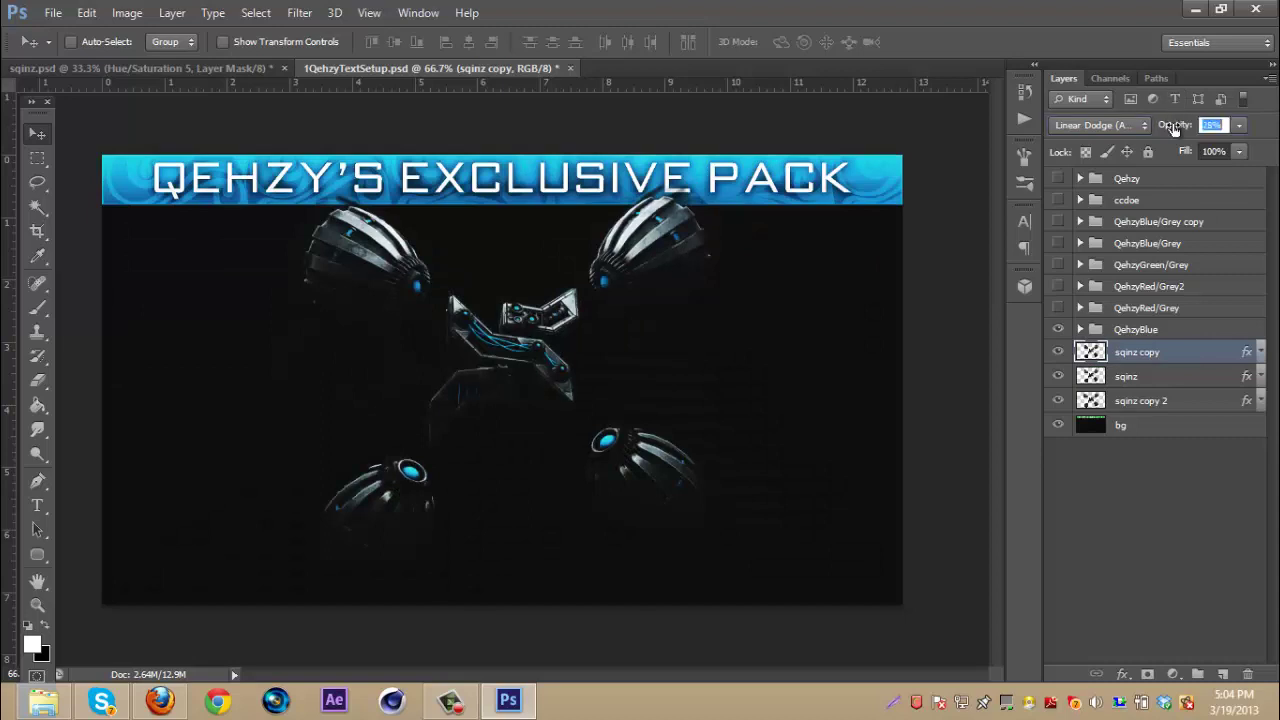
text(28)
key(Return)
click(1058, 331)
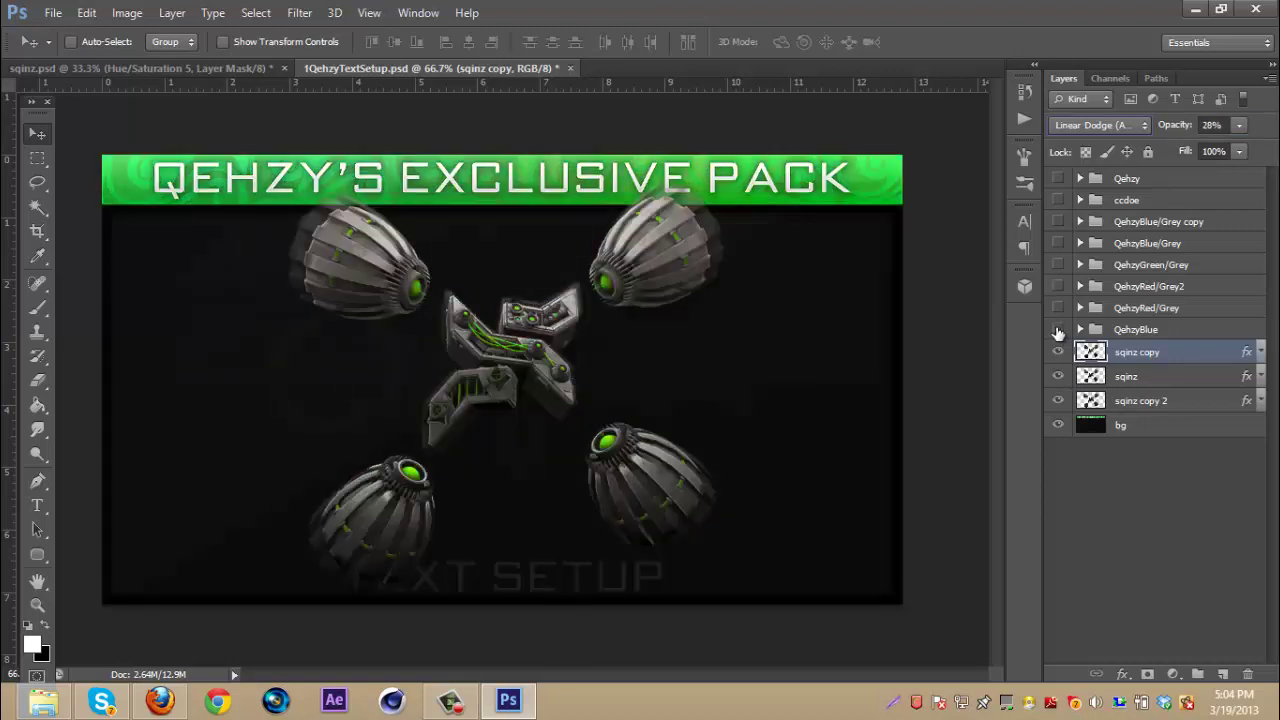
Step: Merge the sqinz copy and sqinz layers into one layer
shift+click(1165, 376)
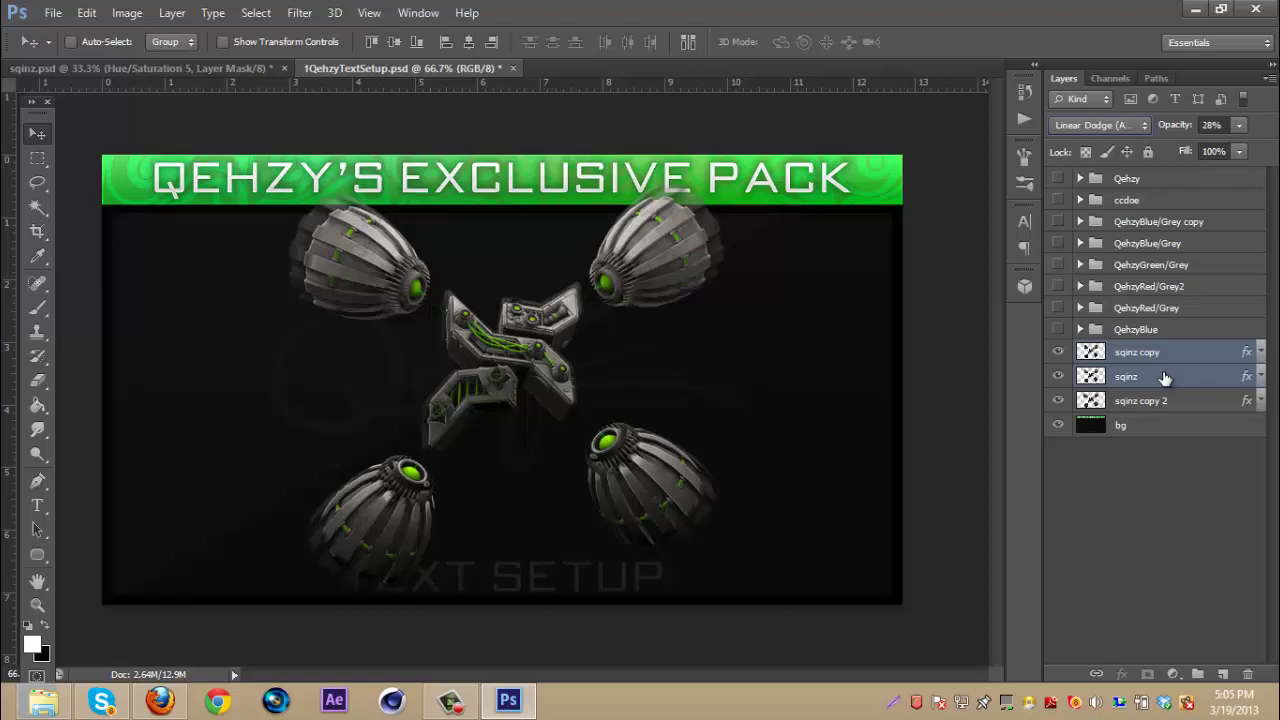
right_click(1165, 376)
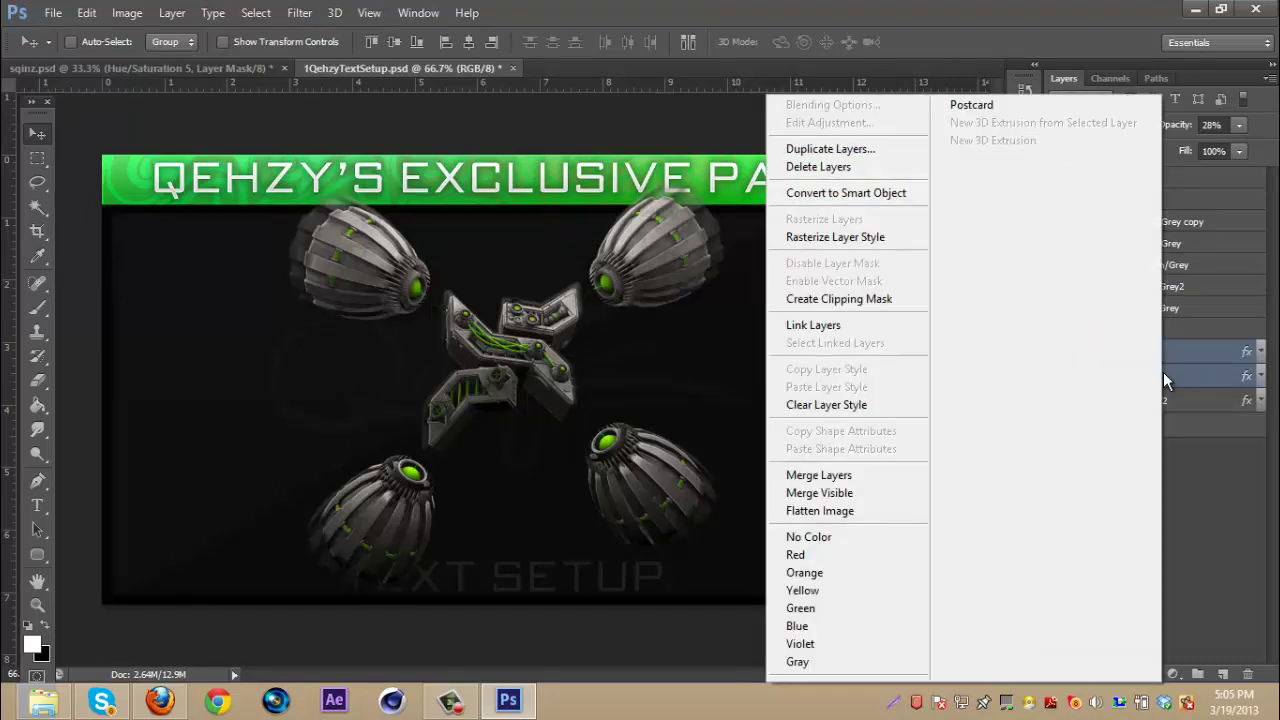
click(858, 478)
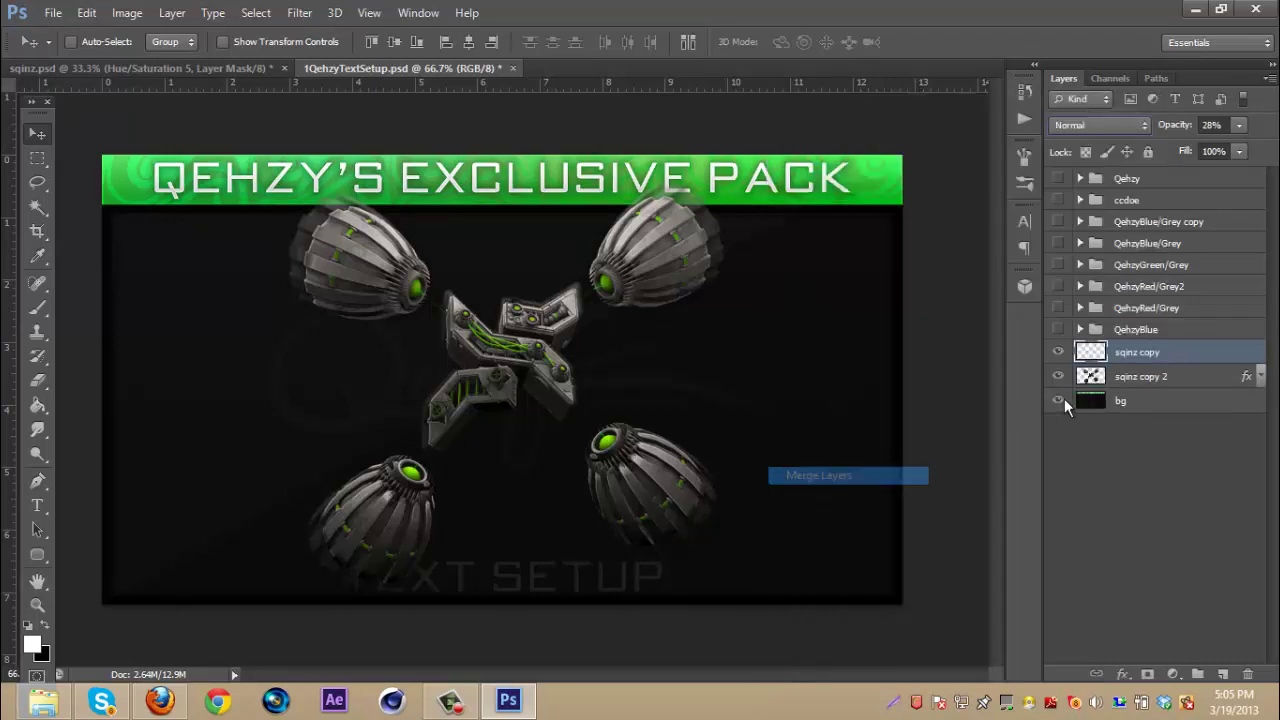
Step: Add a new empty layer above the merged sqinz copy layer and clip it to that layer
click(1222, 676)
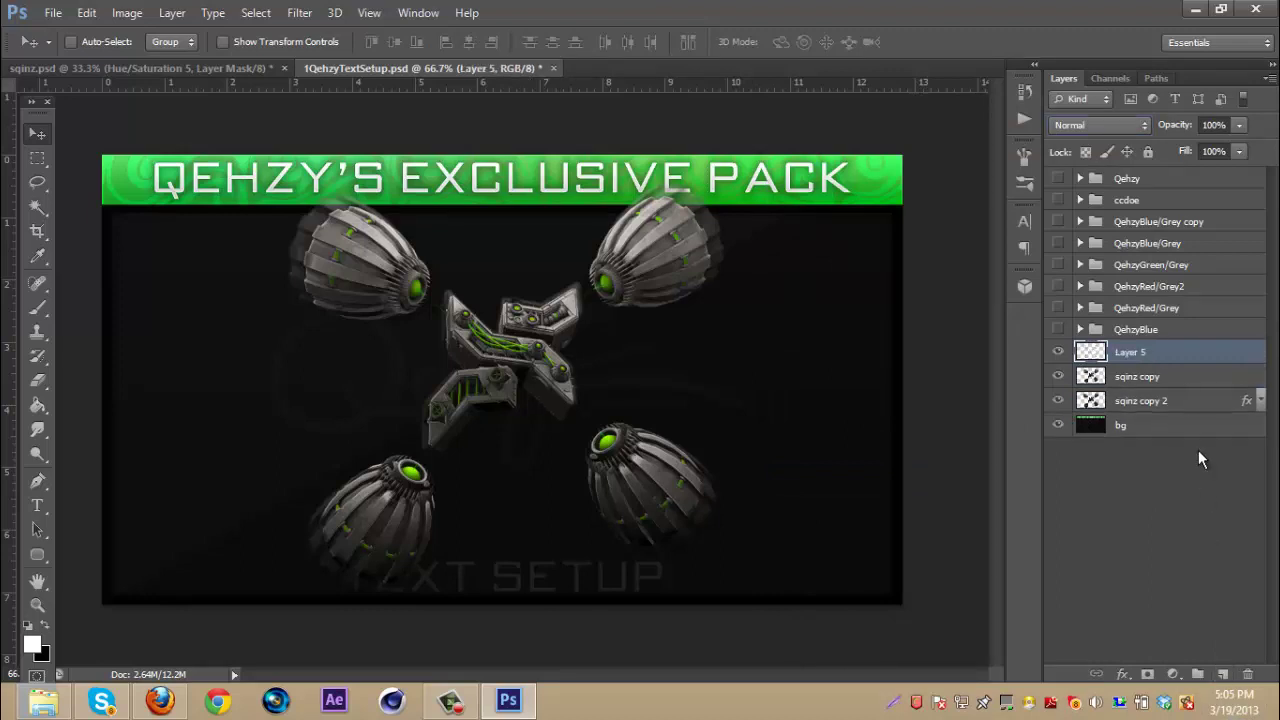
right_click(1162, 353)
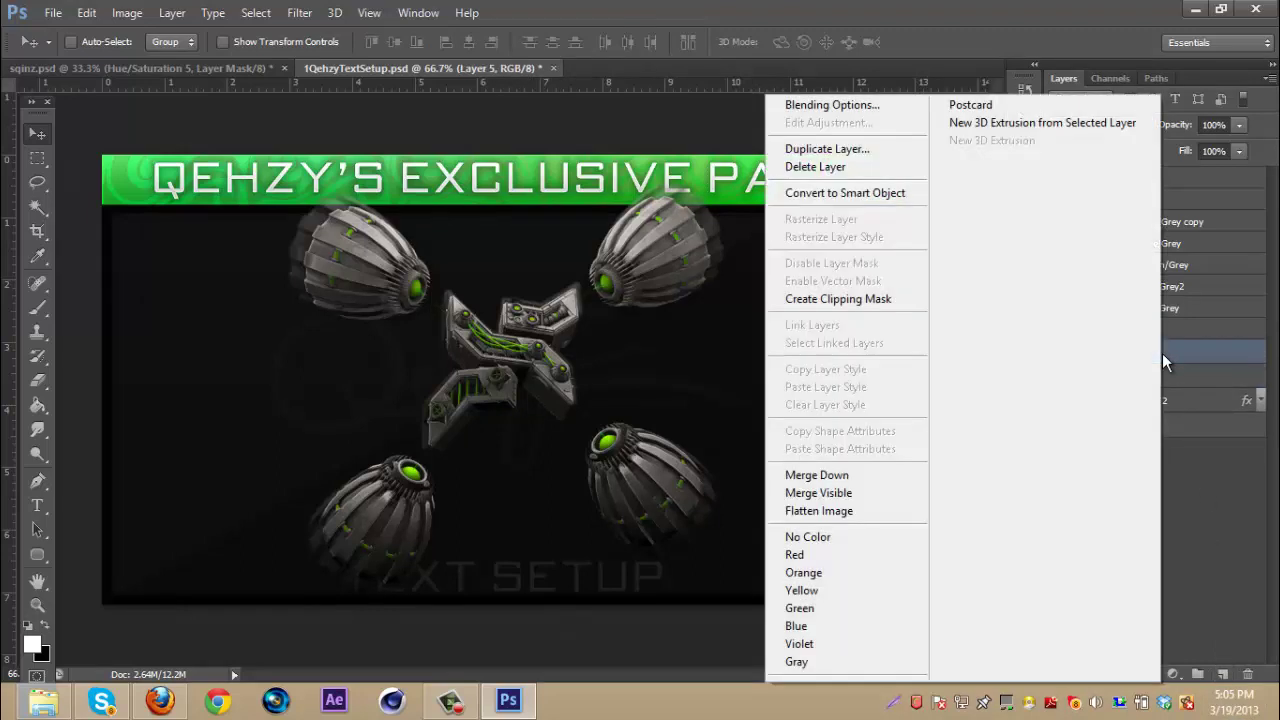
click(880, 298)
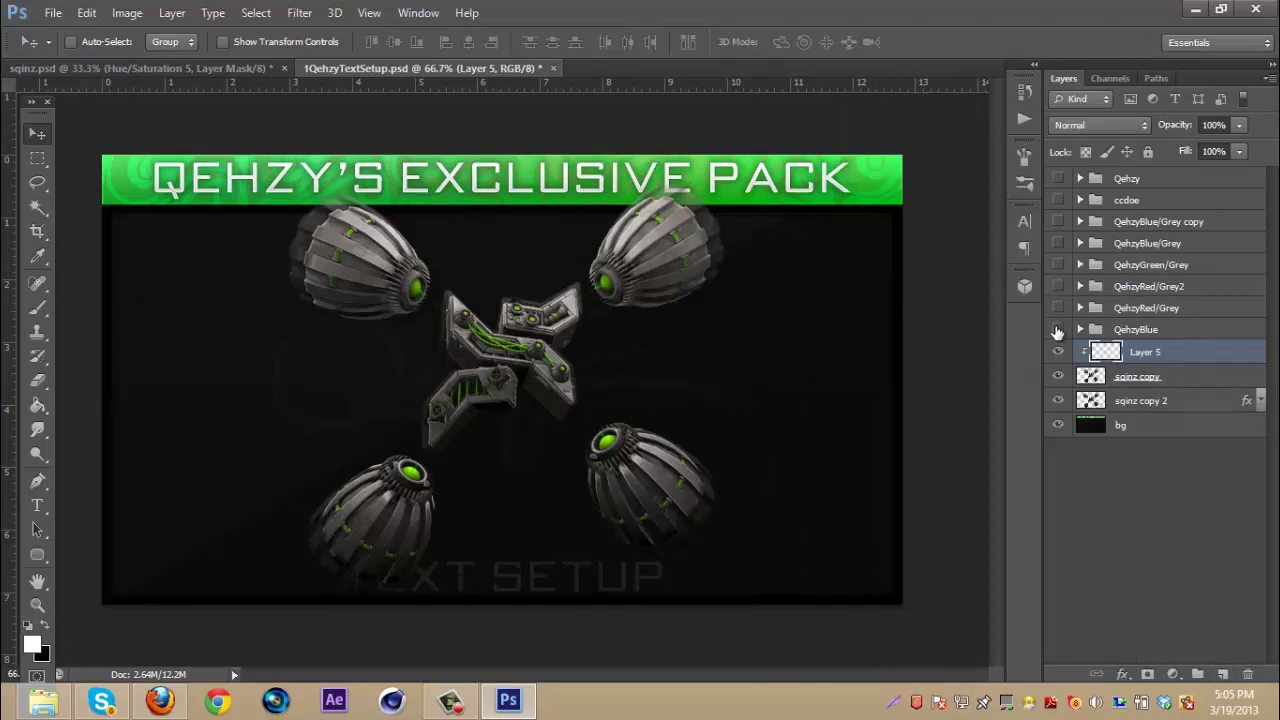
Step: Show the QehzyBlue group and paint white with an 83 px brush over the render's dark lower parts on the clipped layer
click(1057, 330)
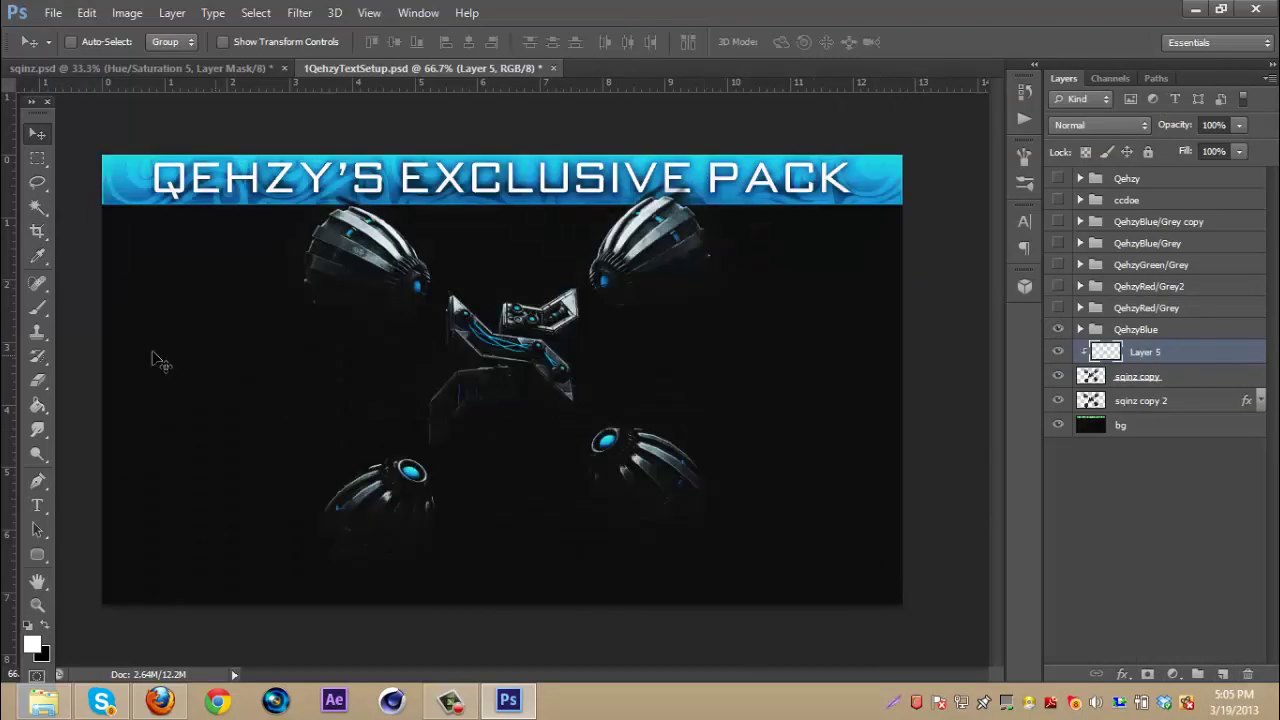
click(36, 310)
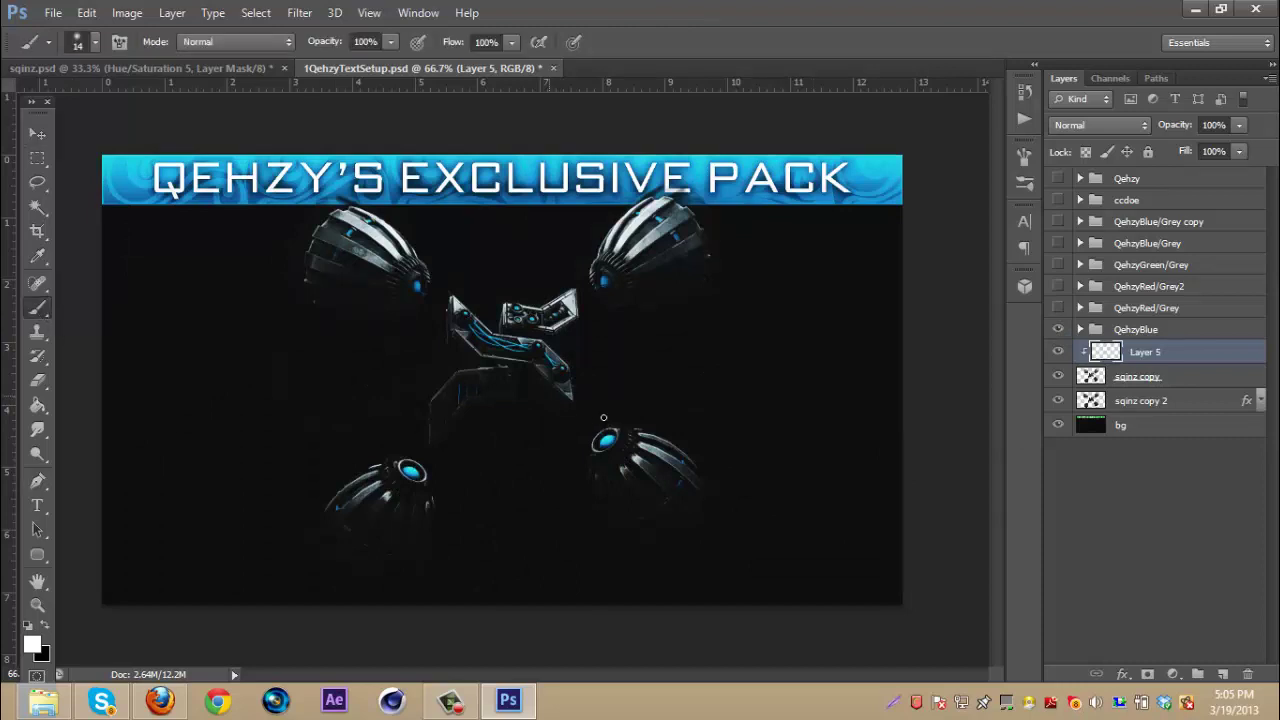
click(94, 42)
drag(106, 104, 114, 104)
key(Return)
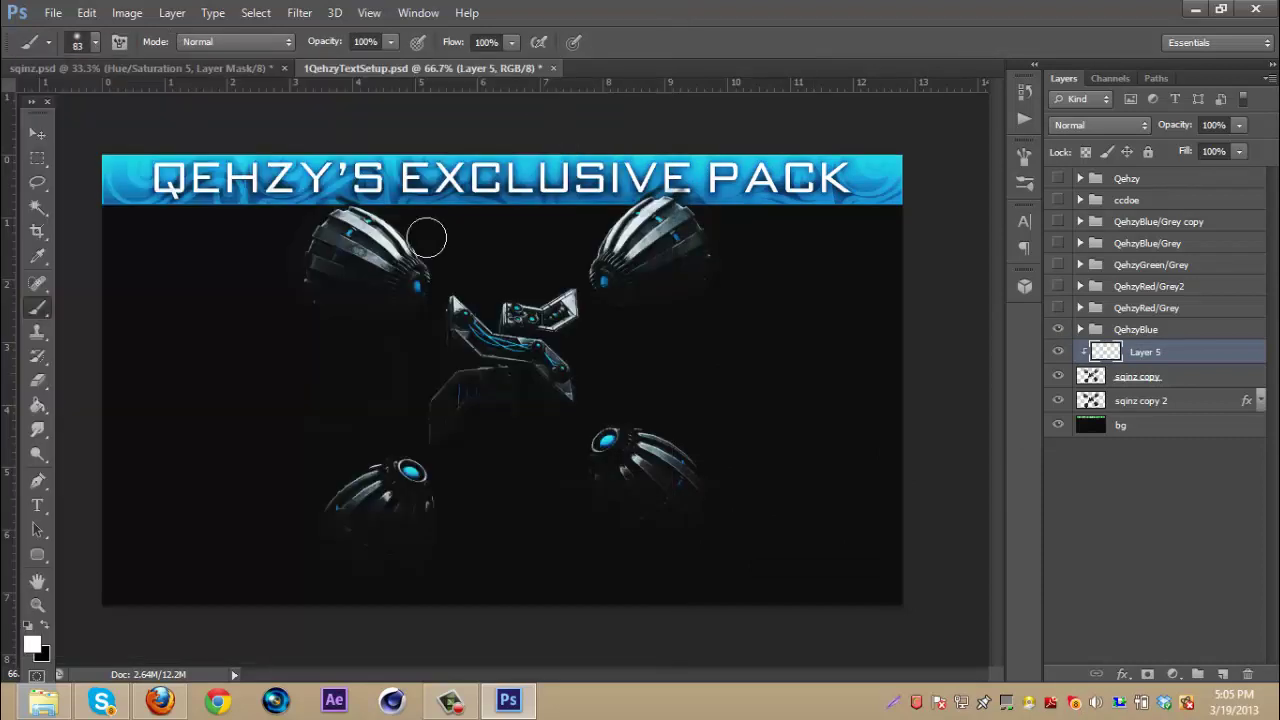
mouse_move(345, 545)
mouse_down()
mouse_move(455, 513)
mouse_move(306, 491)
mouse_move(366, 437)
mouse_move(483, 403)
mouse_move(447, 391)
mouse_move(500, 390)
mouse_move(538, 410)
mouse_move(424, 347)
mouse_move(275, 307)
mouse_move(380, 285)
mouse_move(420, 345)
mouse_up()
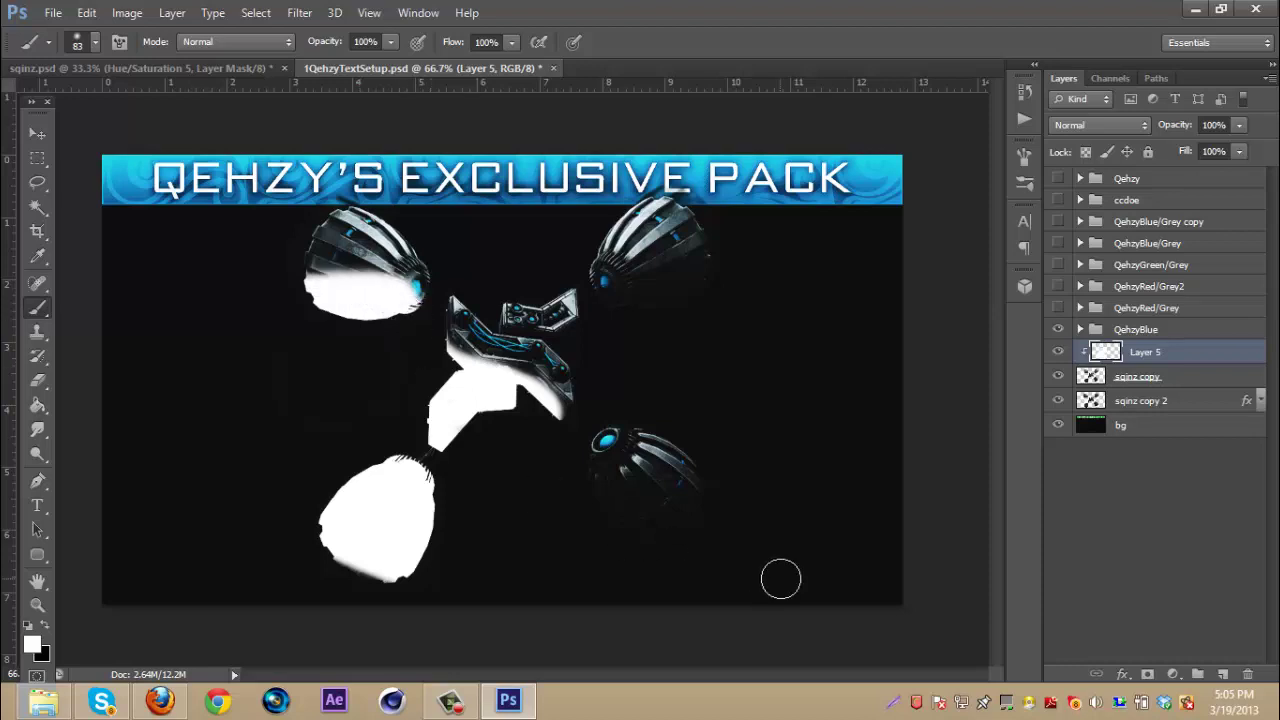
mouse_move(634, 531)
mouse_down()
mouse_move(590, 490)
mouse_move(645, 525)
mouse_up()
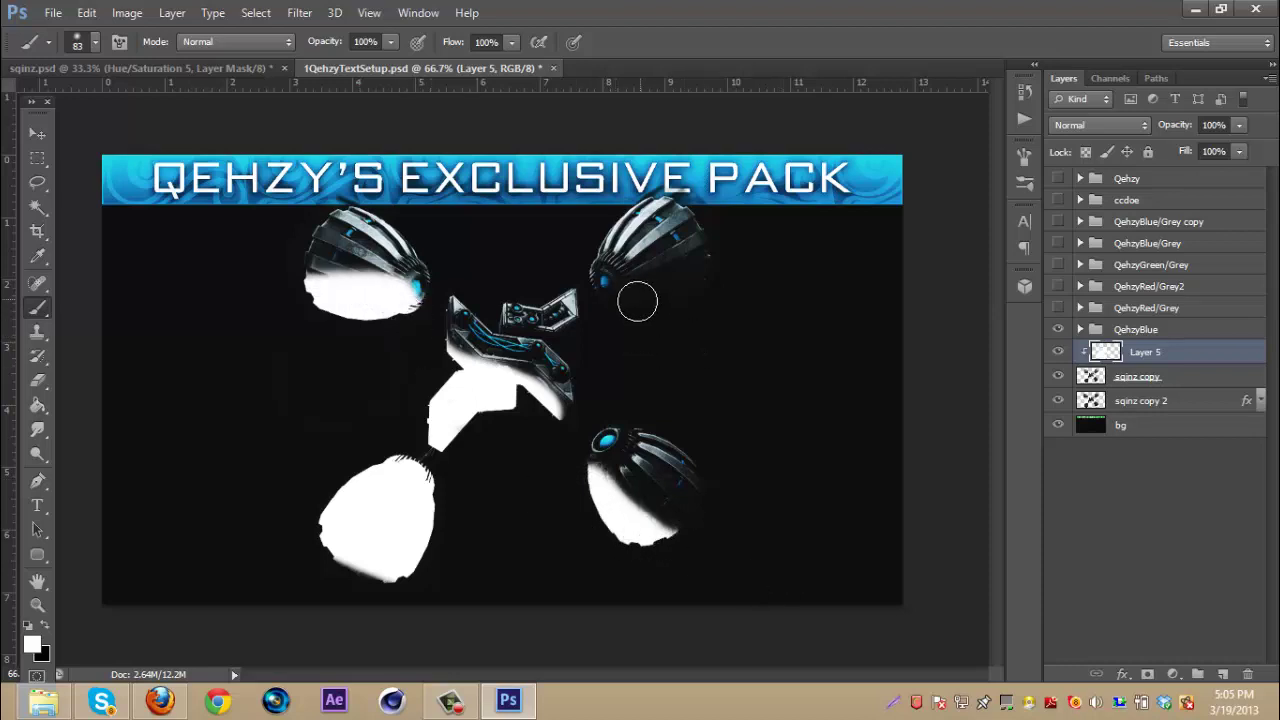
drag(637, 302, 737, 294)
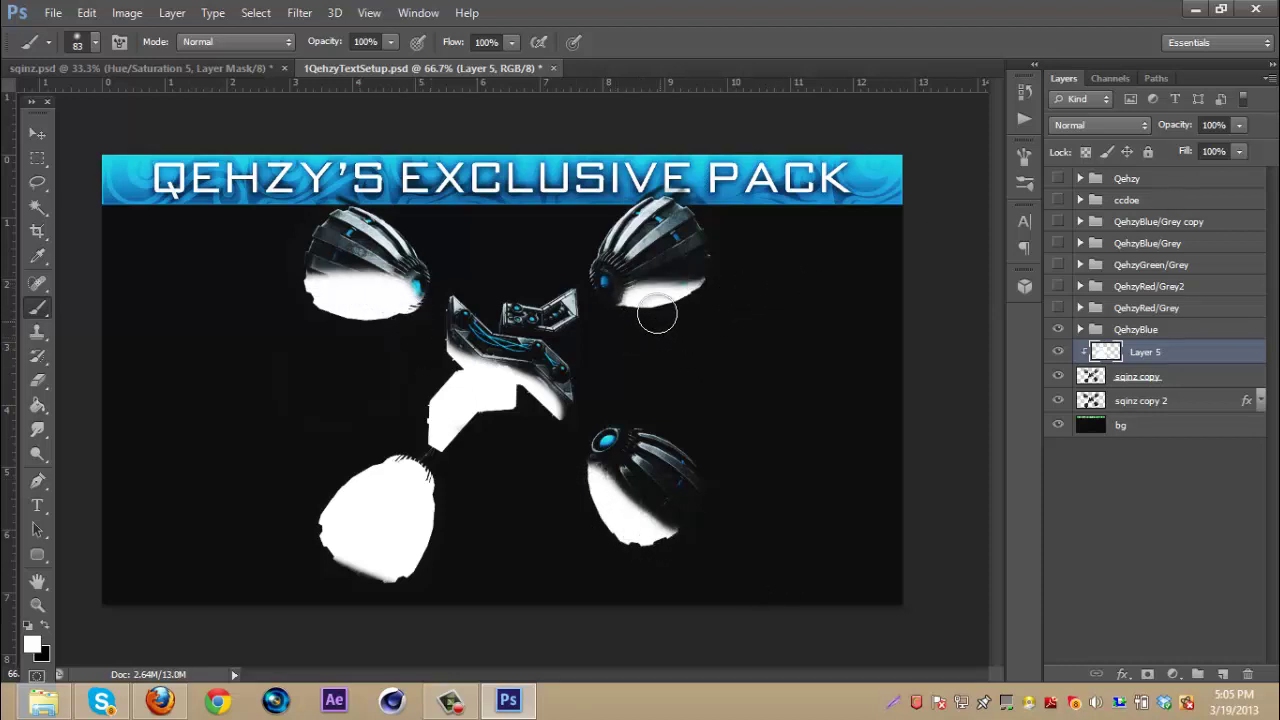
drag(657, 314, 713, 329)
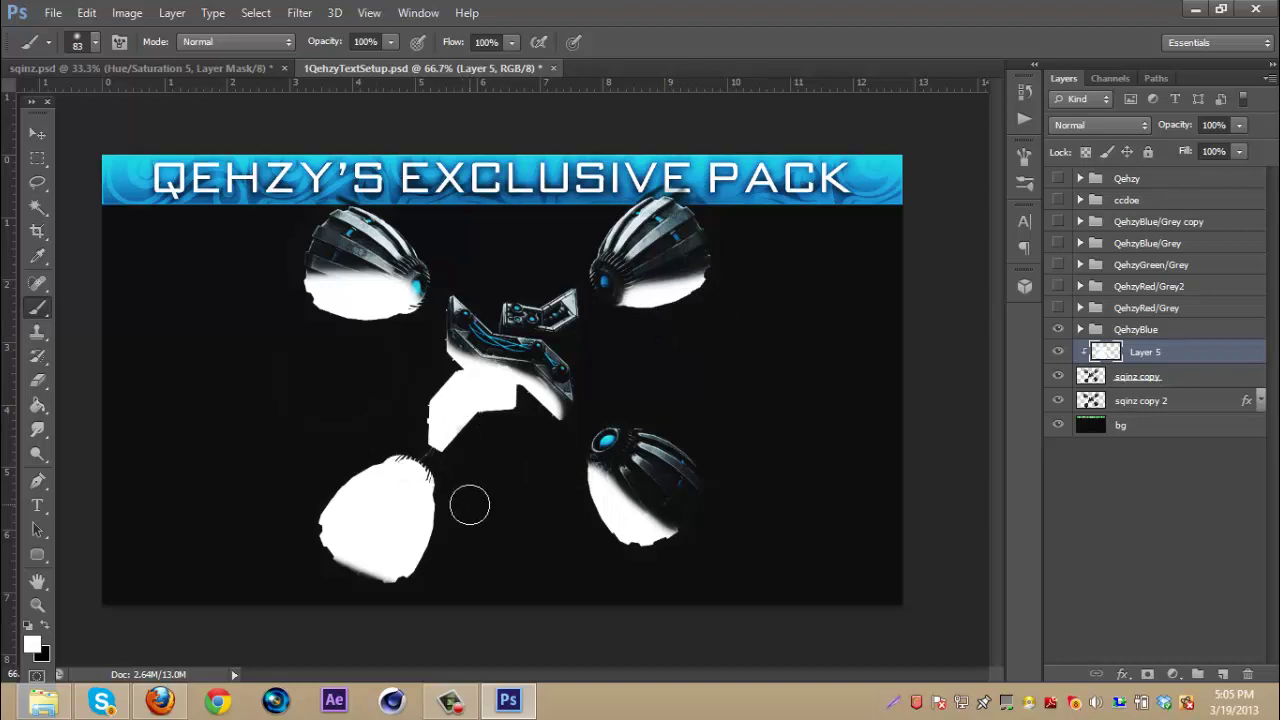
Step: Finish the white painting on the central piece's lower edge and set the clipped layer to Overlay at 44% opacity
drag(543, 427, 552, 423)
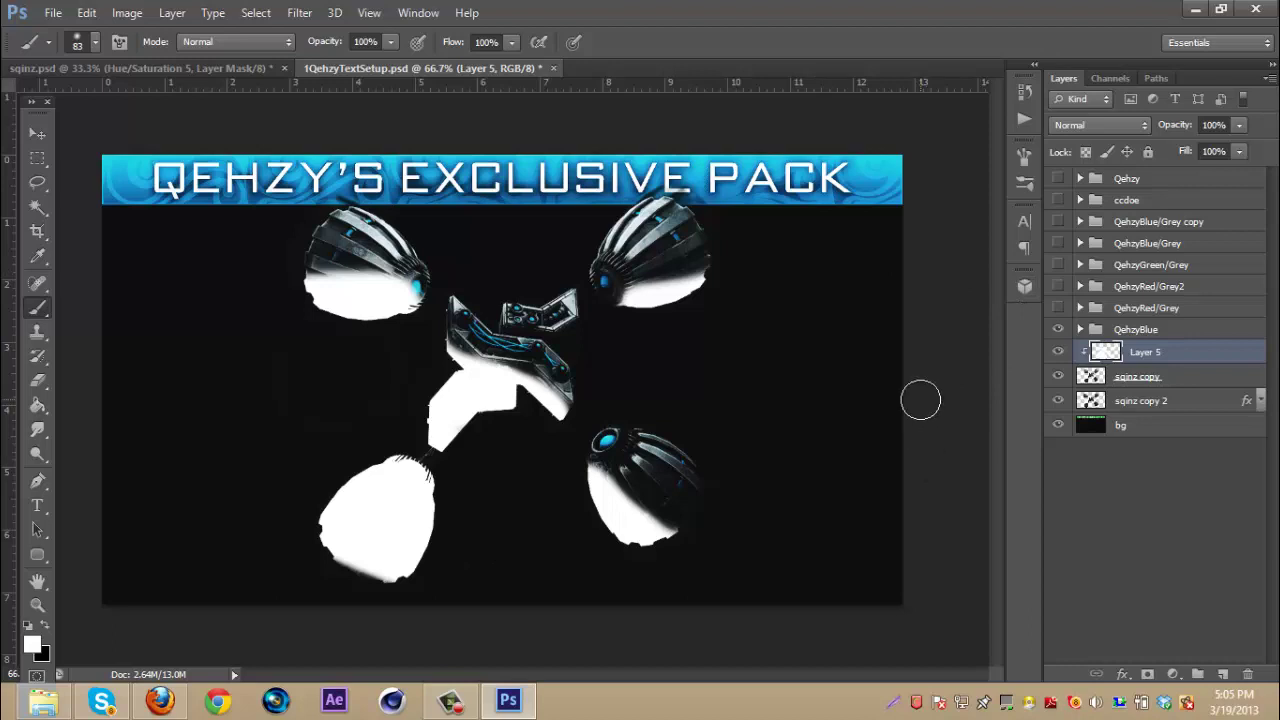
drag(1181, 124, 1146, 126)
click(1118, 122)
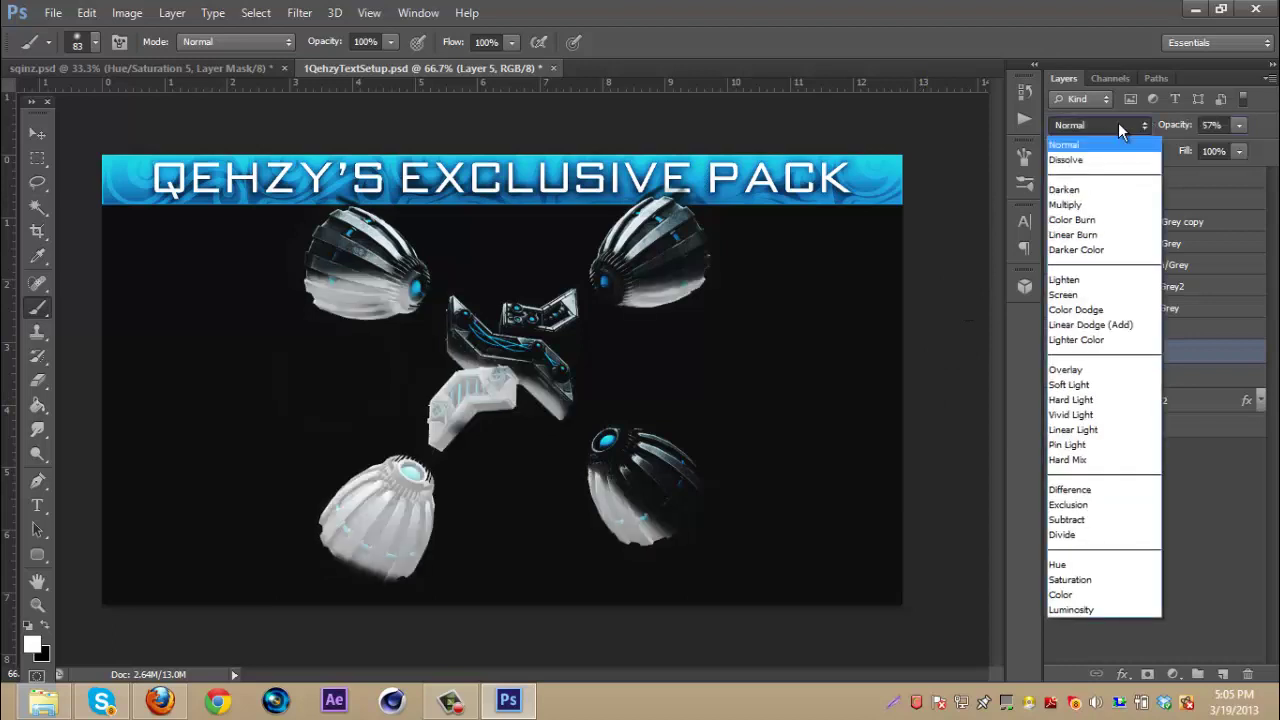
click(1089, 370)
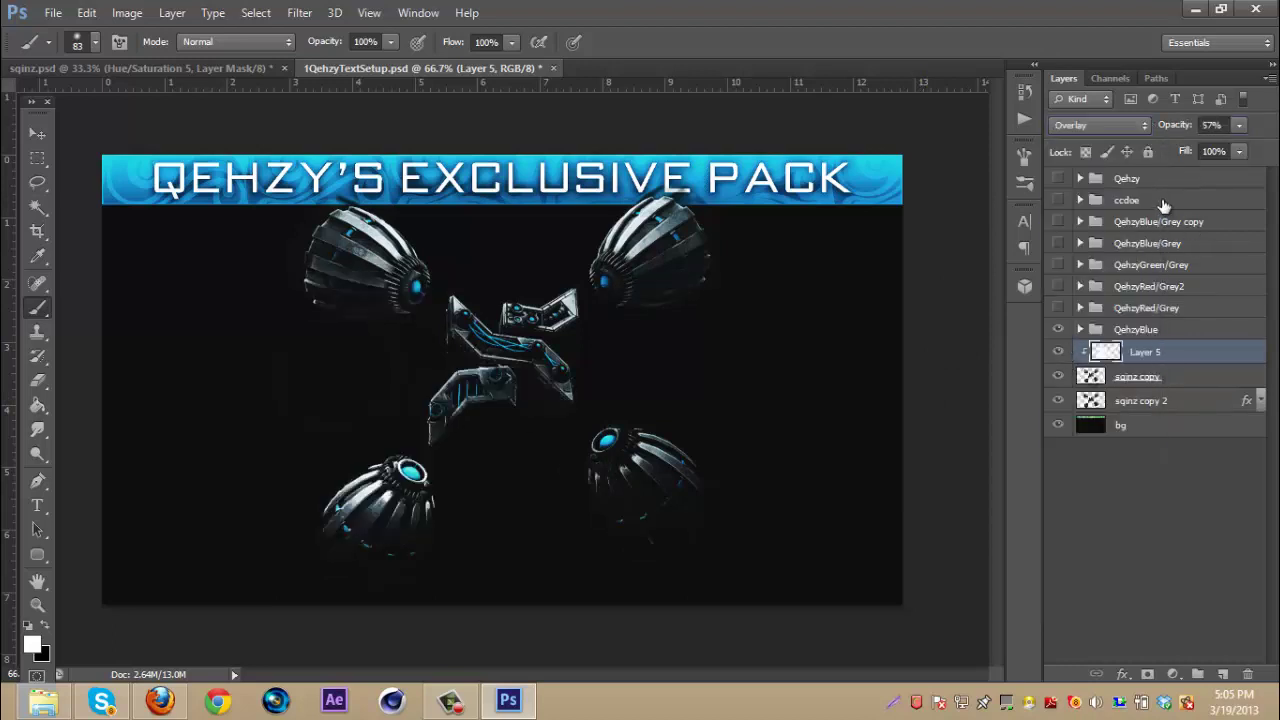
drag(1183, 131, 1175, 133)
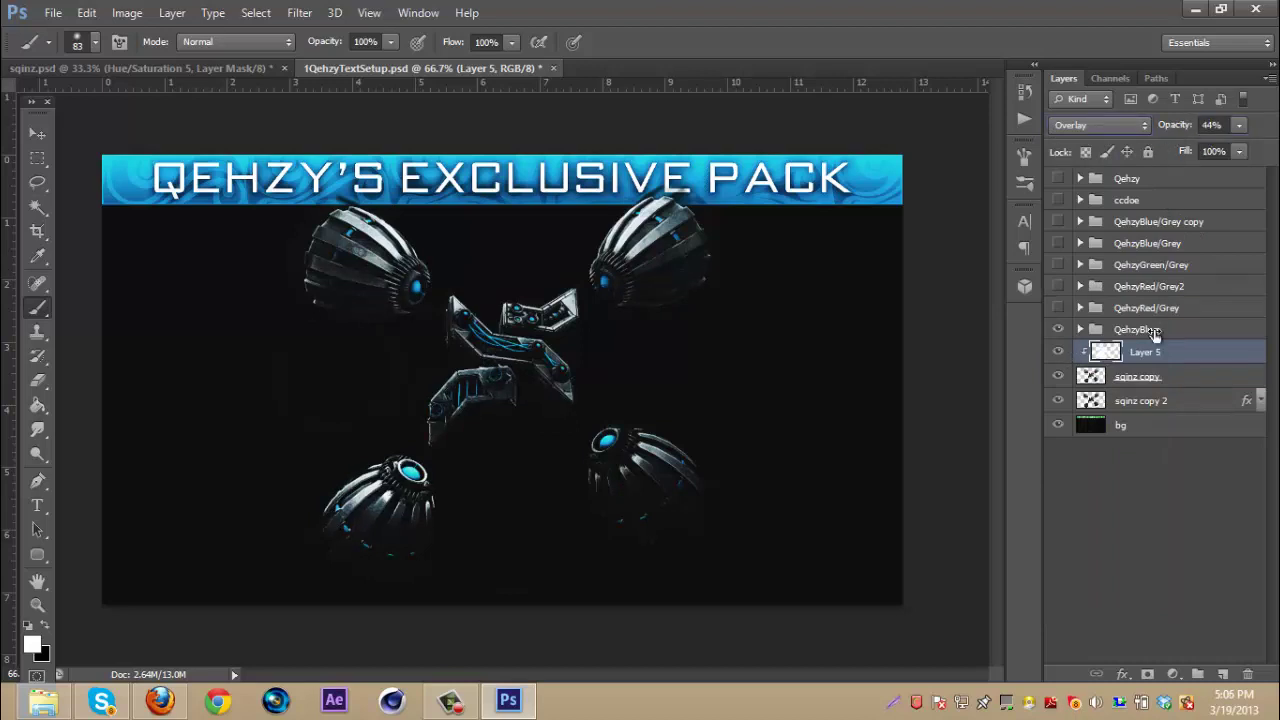
Step: Add a clipped layer directly above sqinz copy, paint black with a 28 px brush over the central arms' outer tips, and lower its opacity
click(1204, 384)
click(1222, 675)
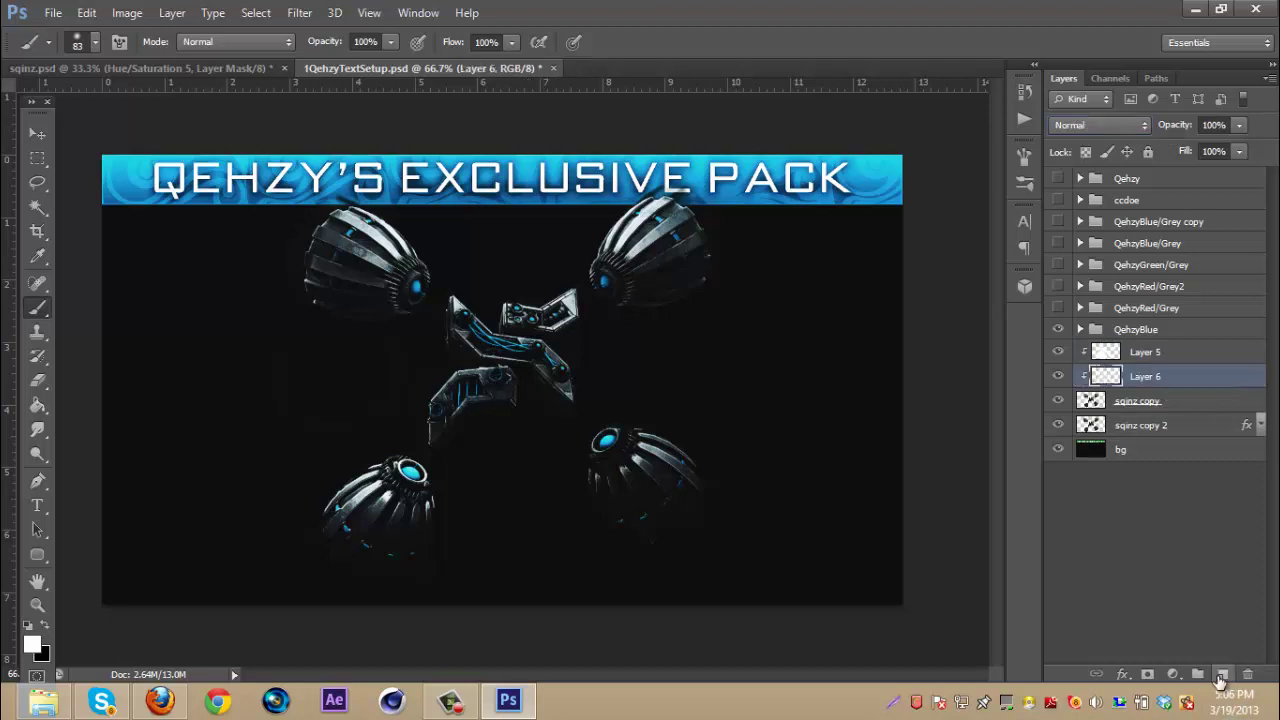
click(44, 625)
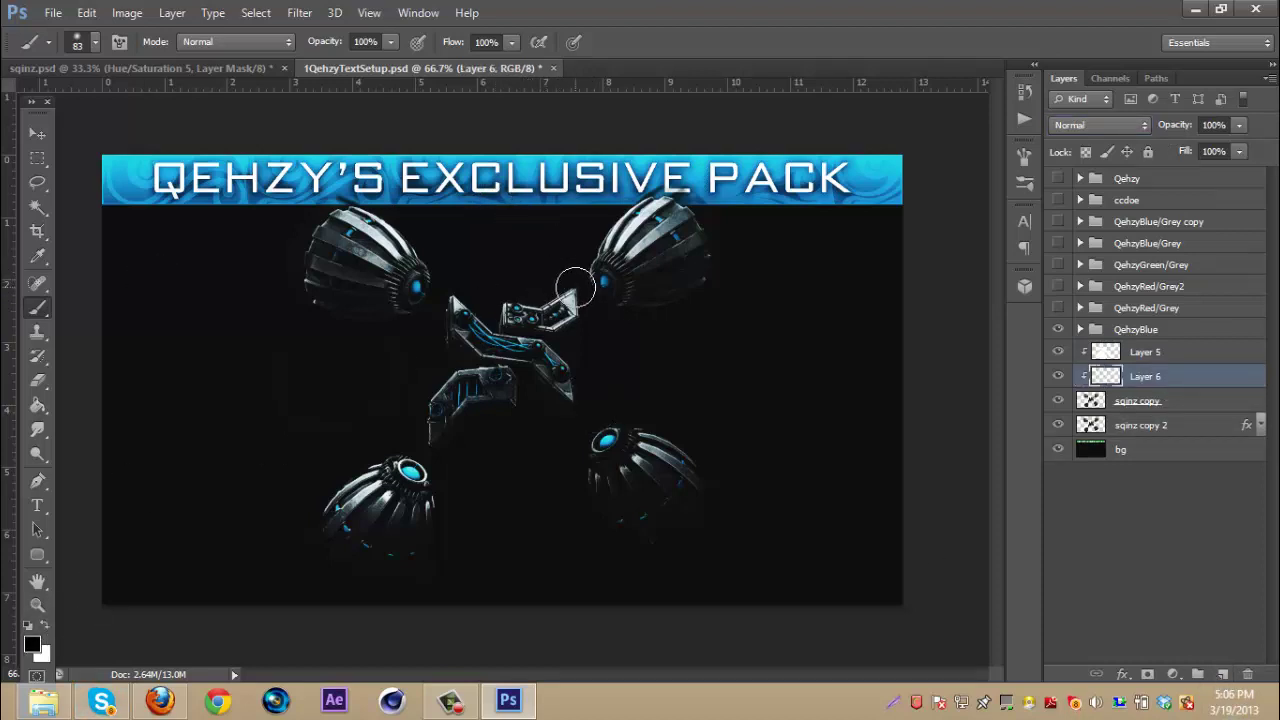
click(94, 42)
click(53, 98)
click(586, 8)
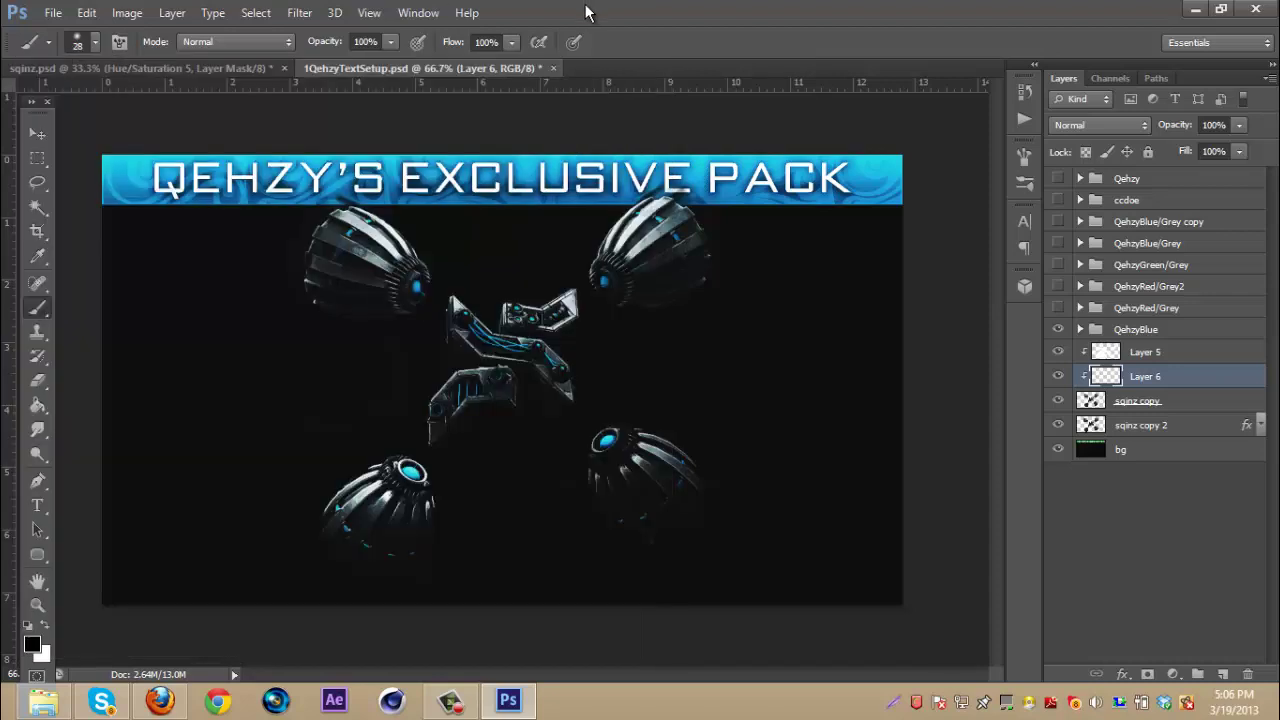
mouse_move(585, 298)
mouse_down()
mouse_move(566, 300)
mouse_move(575, 315)
mouse_move(573, 288)
mouse_up()
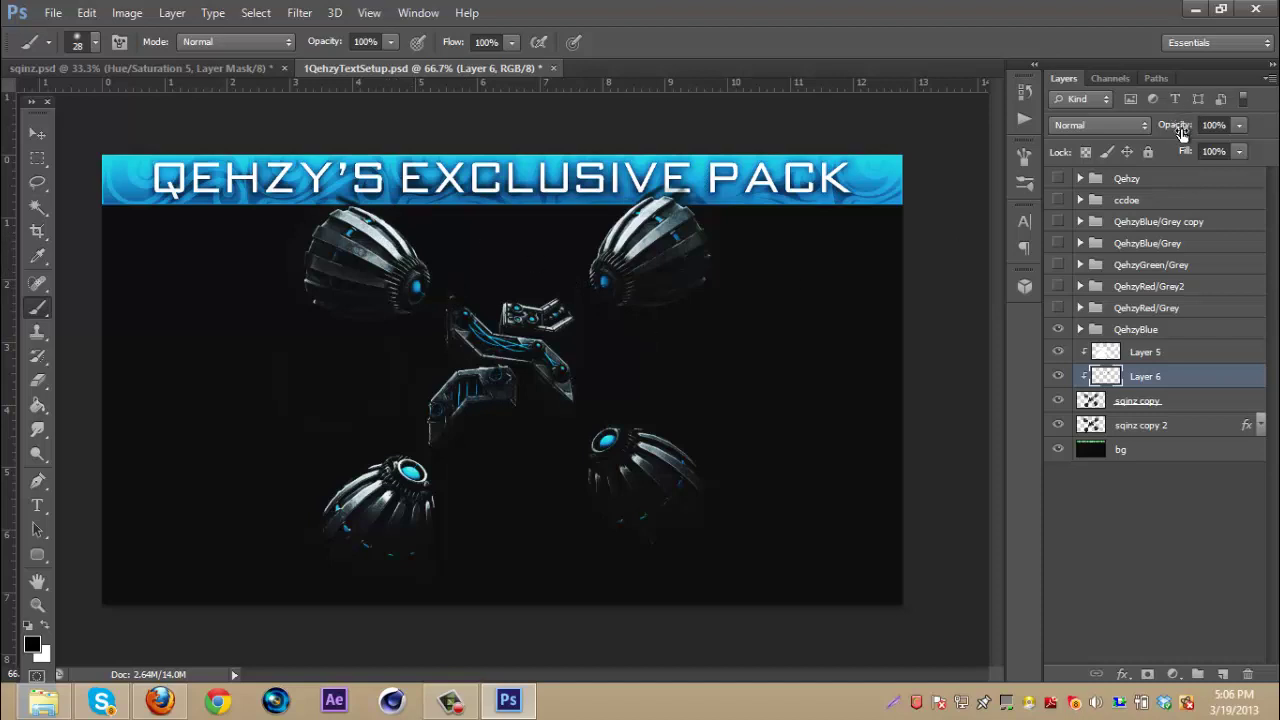
drag(1181, 128, 1105, 127)
Step: Add another clipped layer directly above sqinz copy and paint white 28 px highlights on the small upper arm and the other arms' round joints
click(1212, 402)
click(1222, 673)
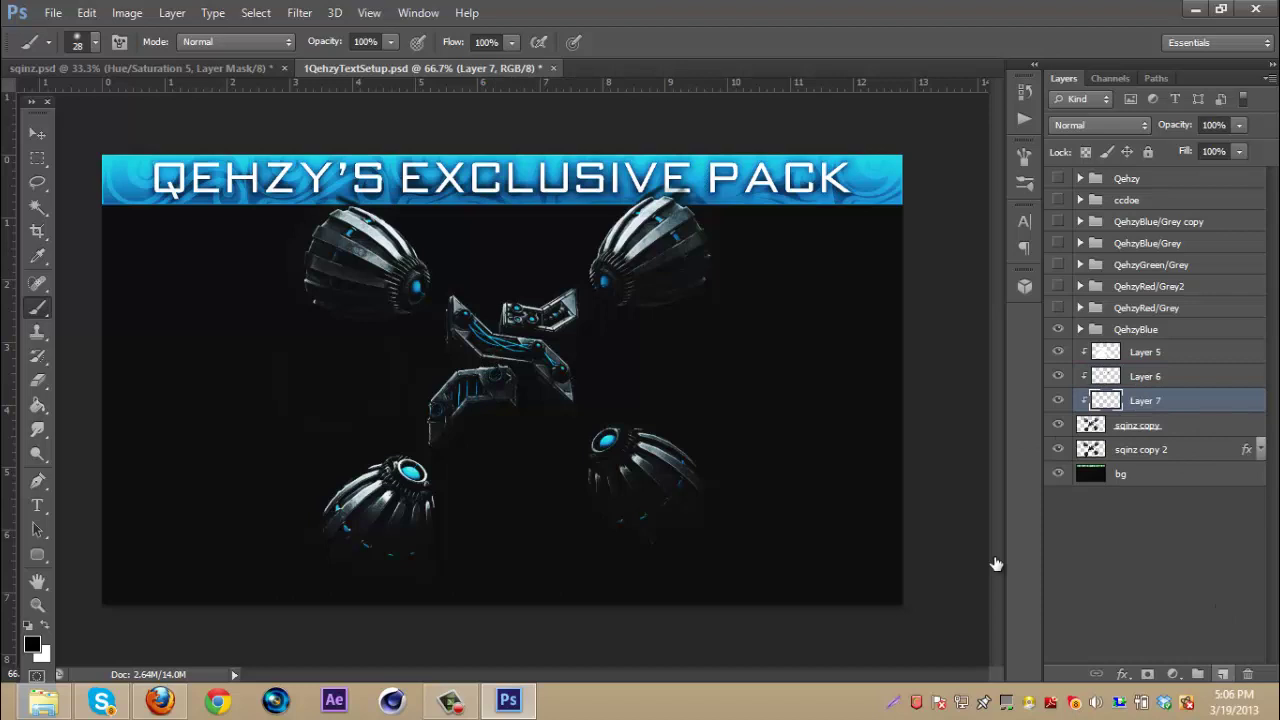
click(45, 626)
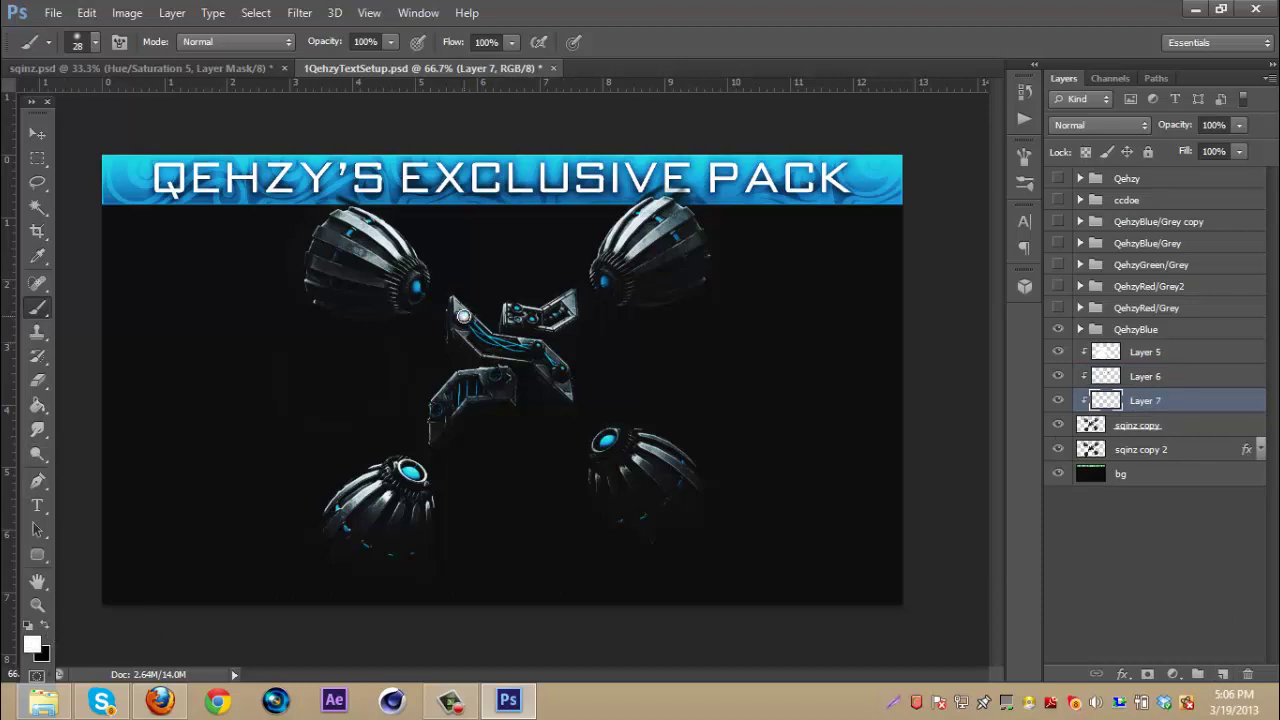
mouse_move(514, 309)
mouse_down()
mouse_move(543, 320)
mouse_move(570, 309)
mouse_up()
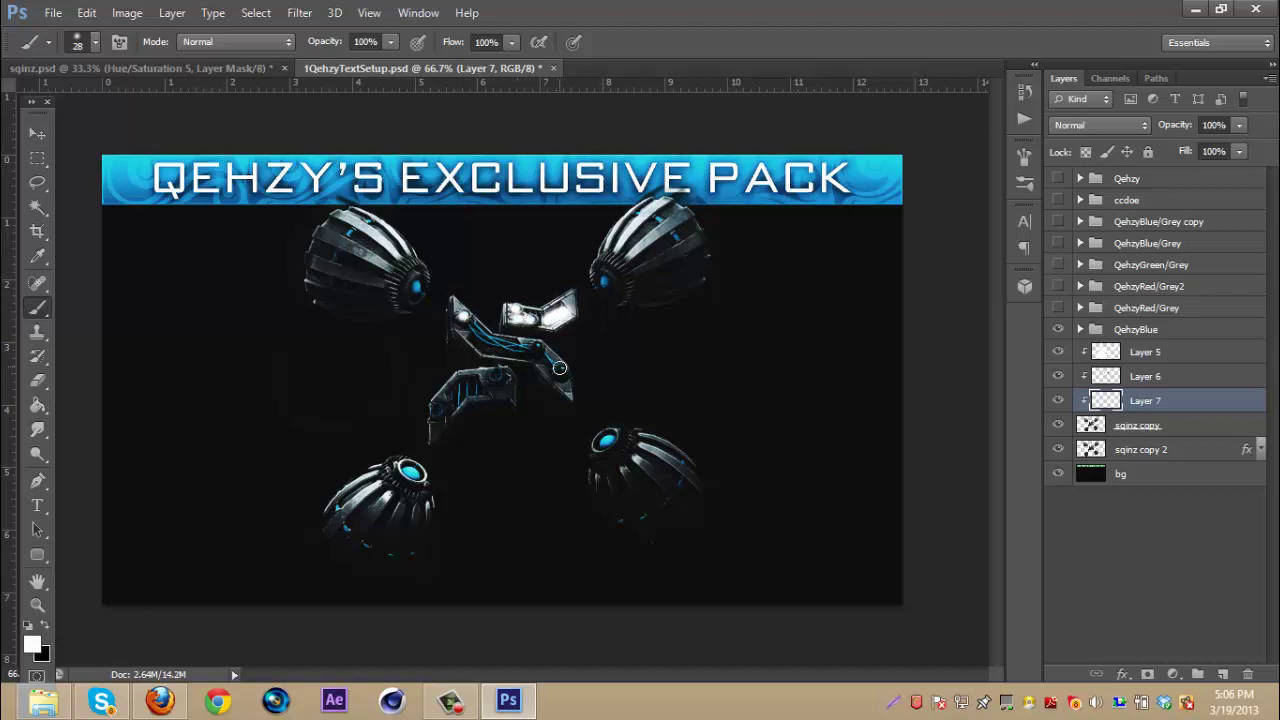
click(539, 348)
click(498, 375)
click(437, 410)
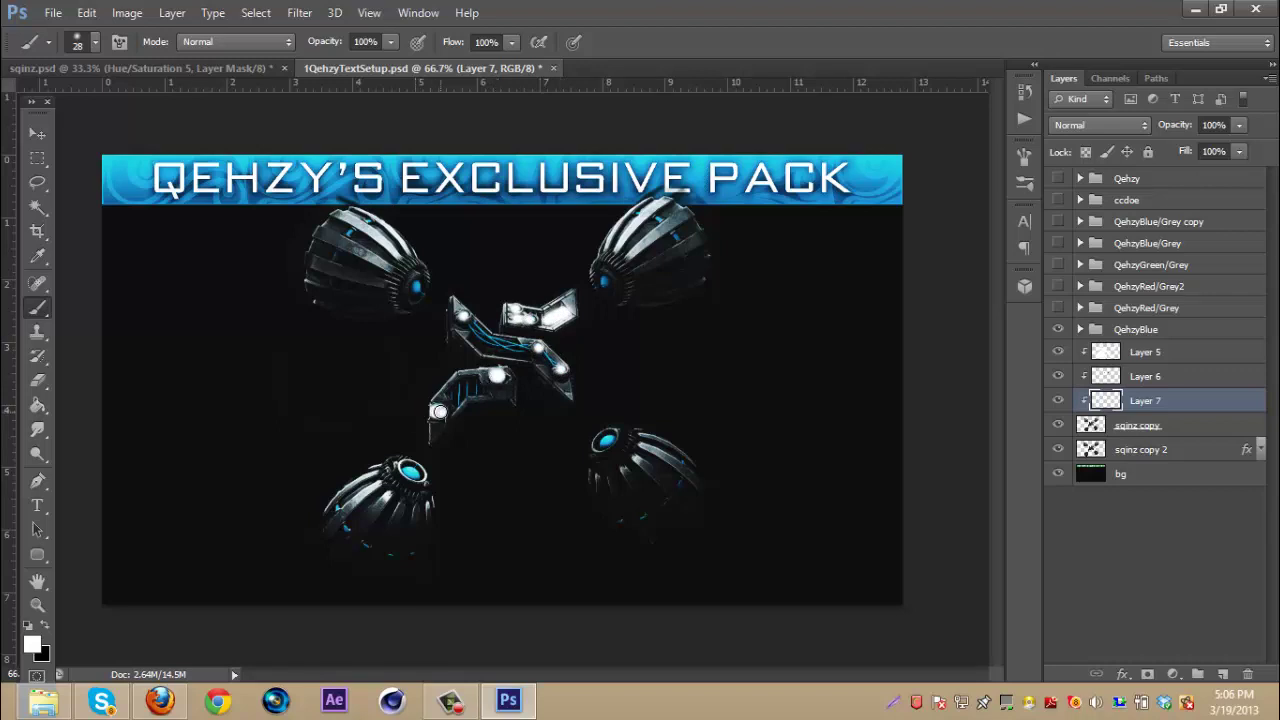
Step: Set the joint highlight layer to Overlay at 41% opacity
click(1141, 128)
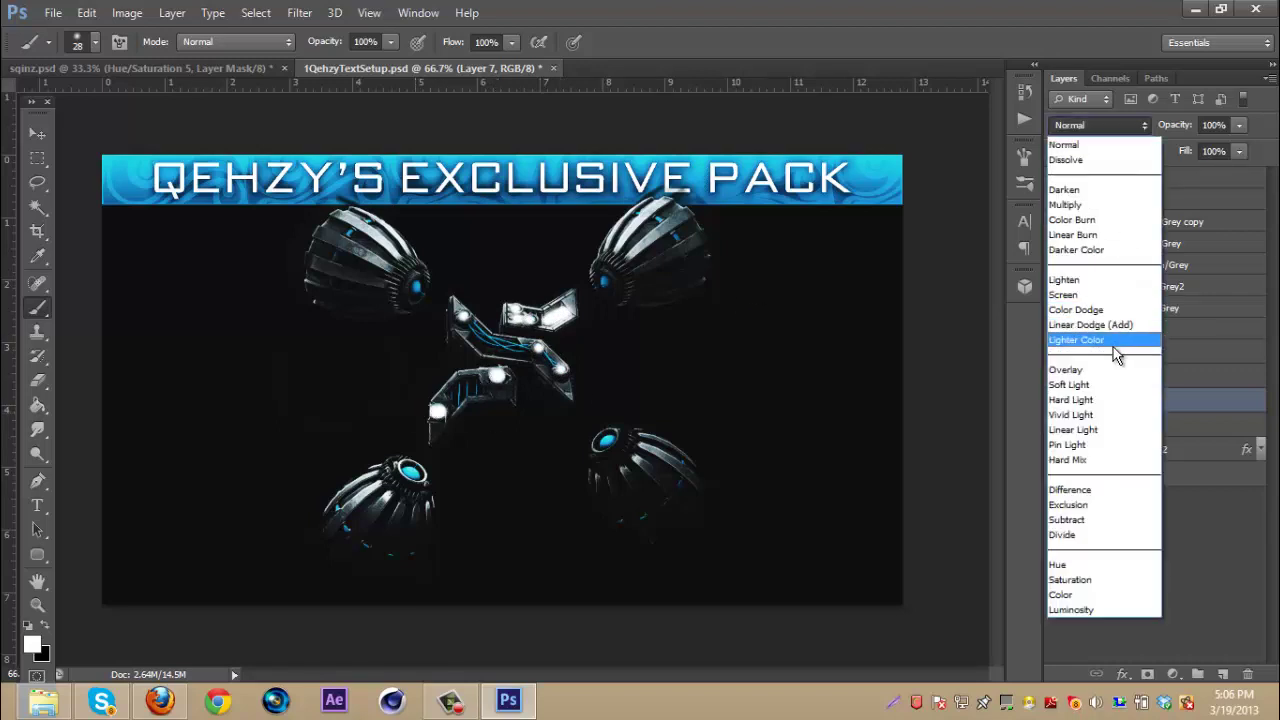
click(1105, 382)
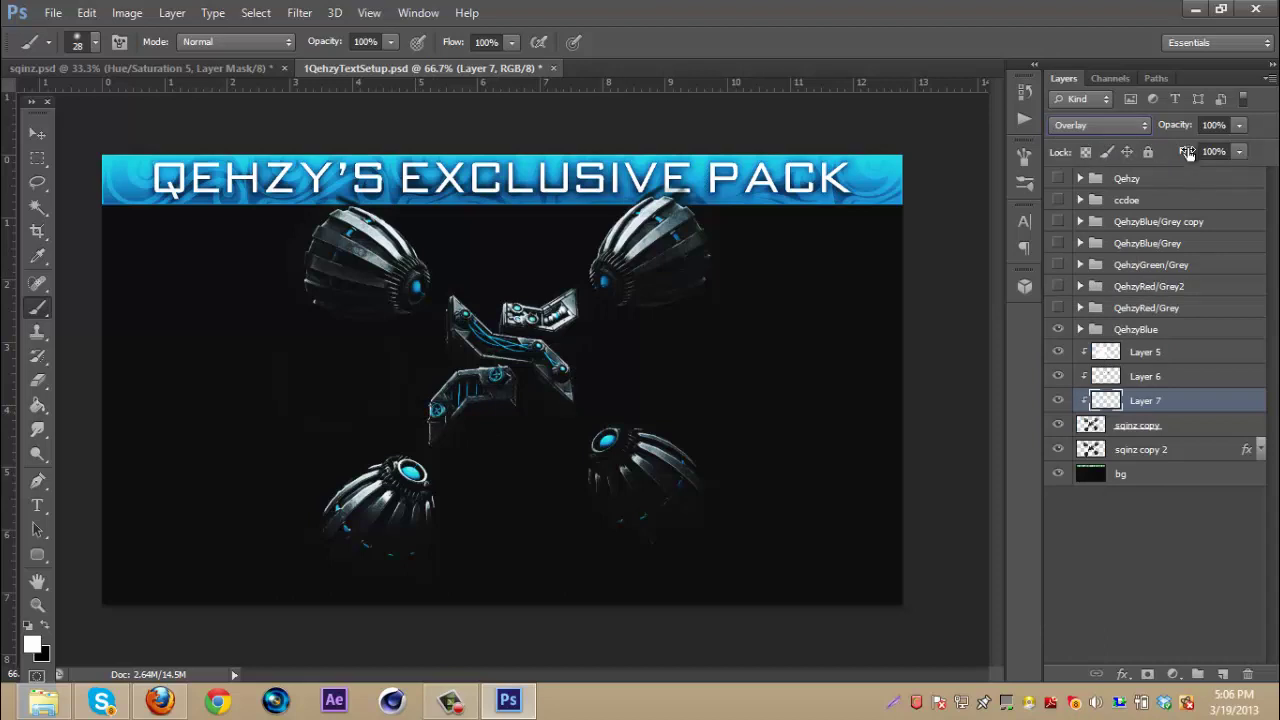
drag(1181, 125, 1127, 134)
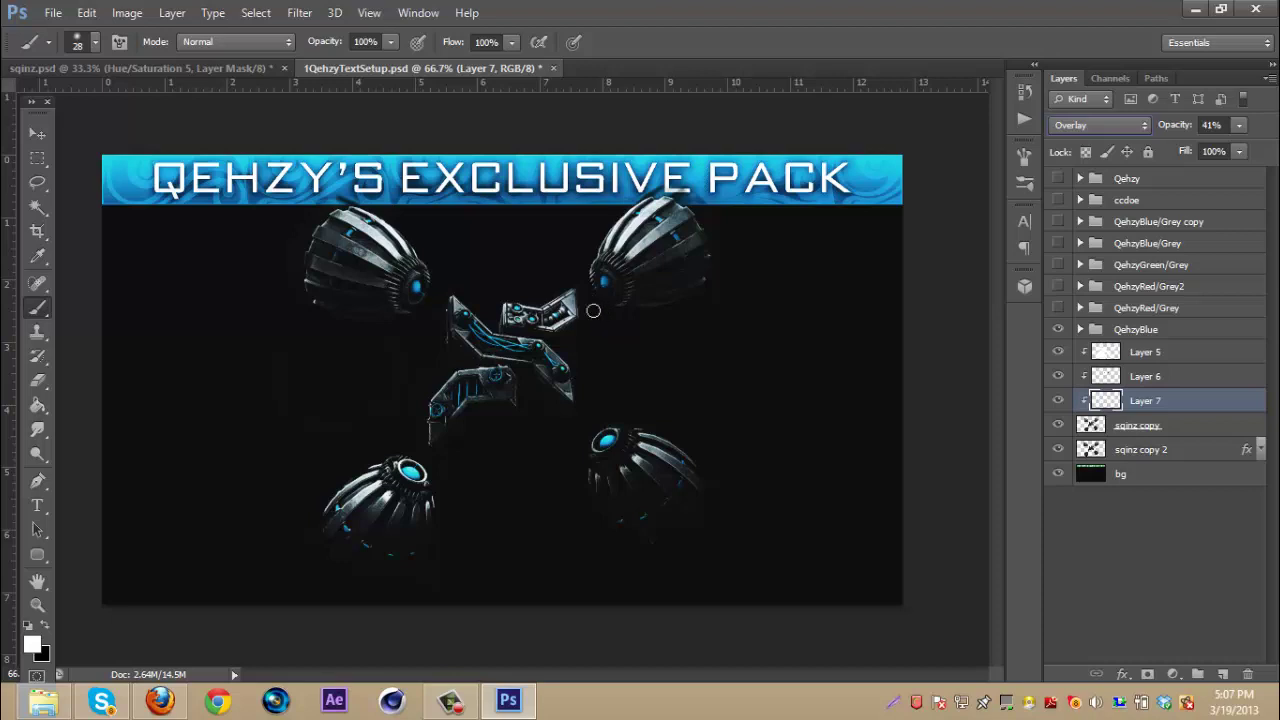
Step: Add a clipped layer directly above sqinz copy, paint a white stroke along the small upper arm's outer edge, and reduce the layer's opacity
click(1208, 428)
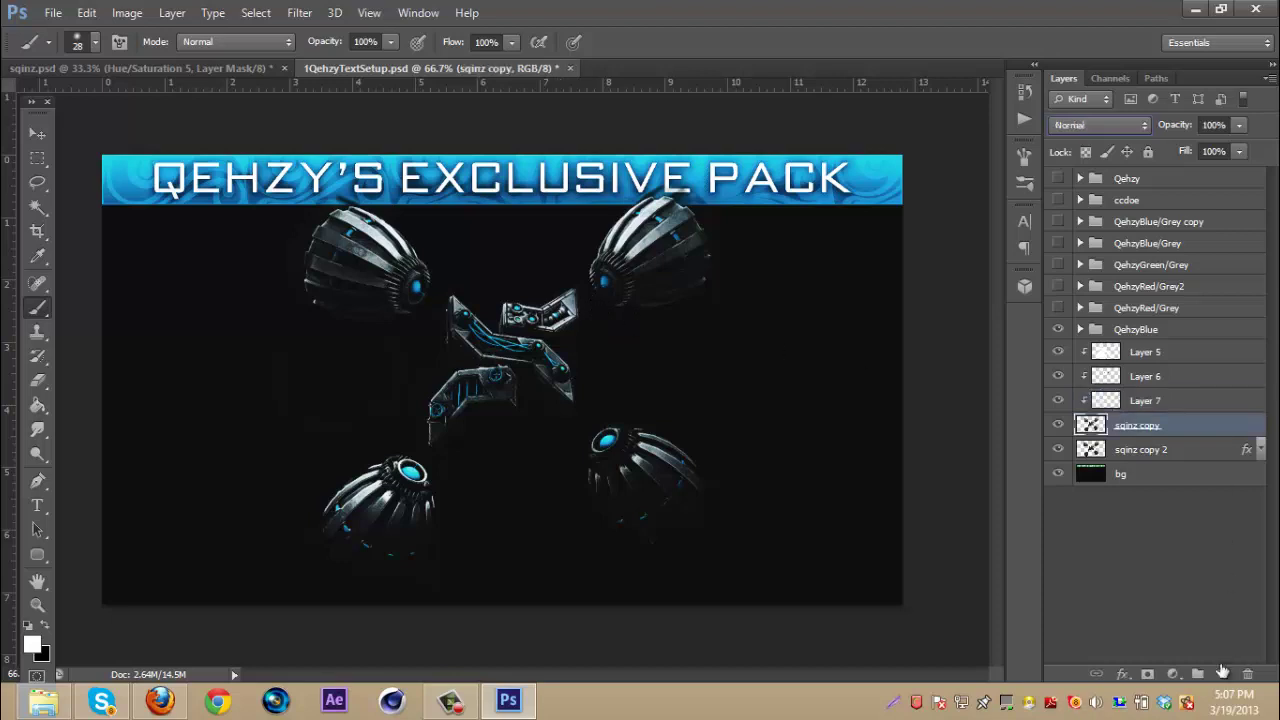
click(1222, 673)
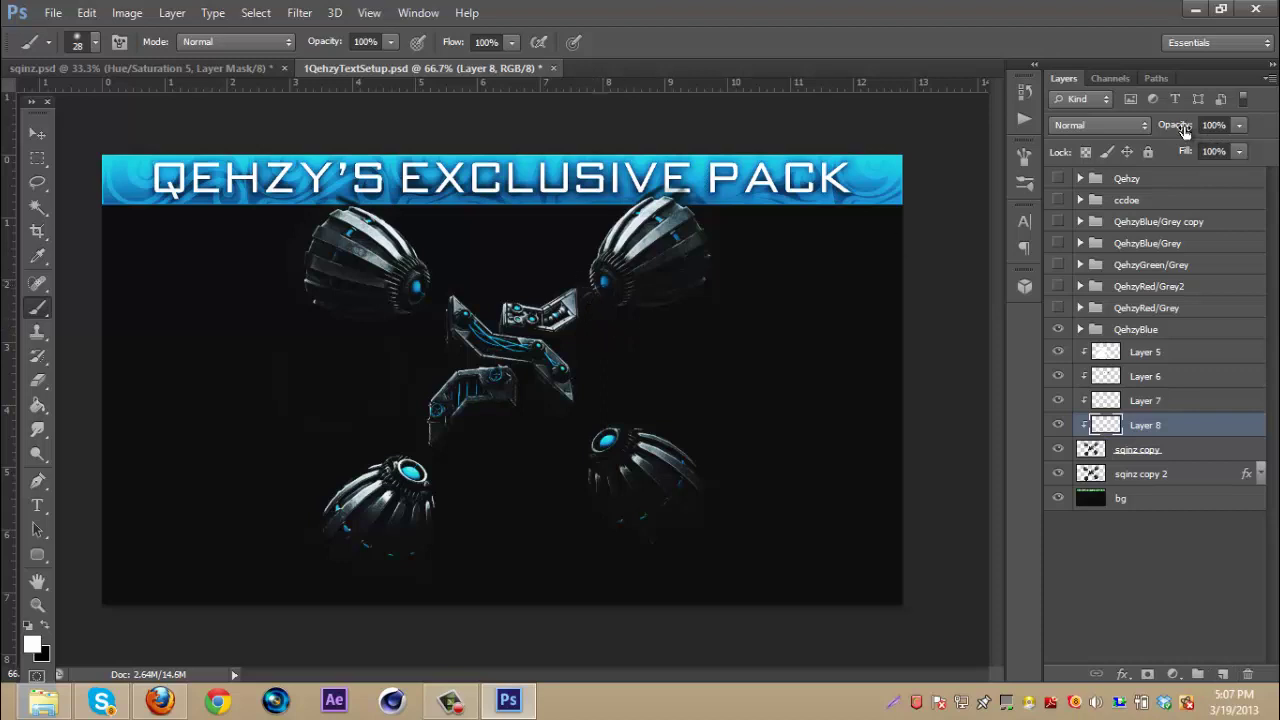
drag(1186, 134, 1150, 130)
Step: Select the sqinz copy layer and, in File Explorer, look through the textures in the desktop's GFXpack\tex folder
click(1201, 452)
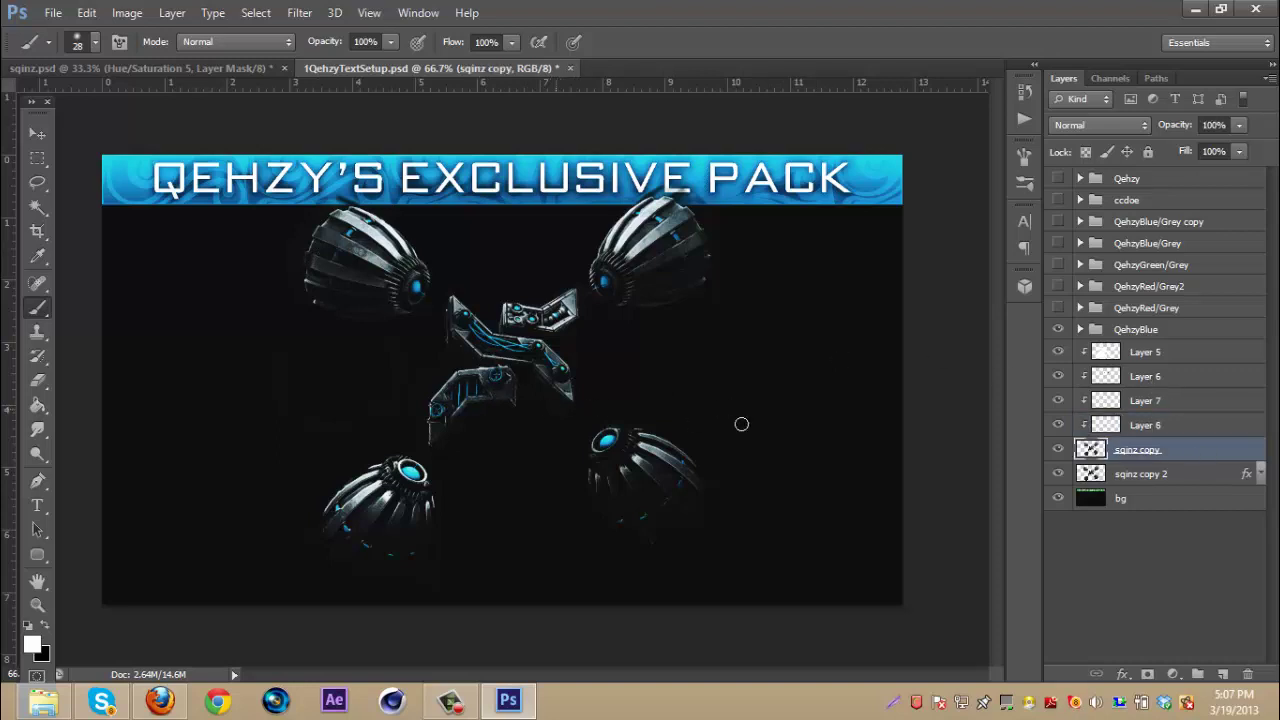
click(43, 701)
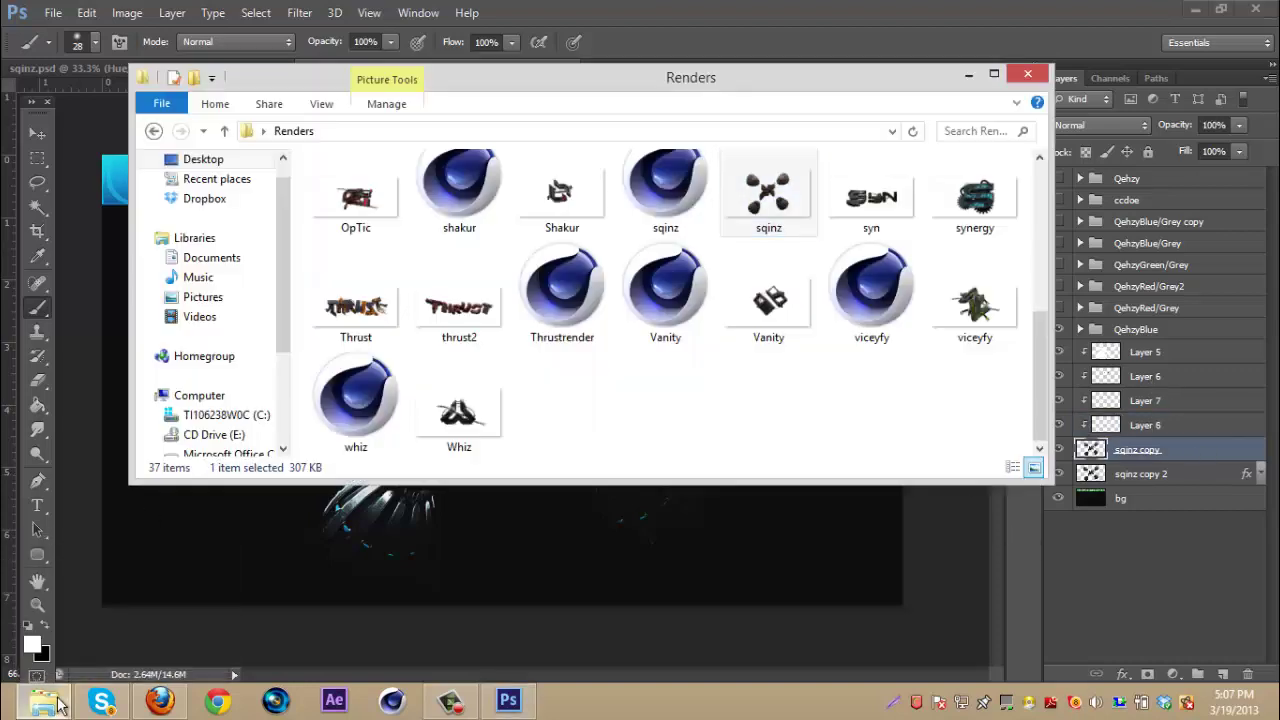
click(200, 160)
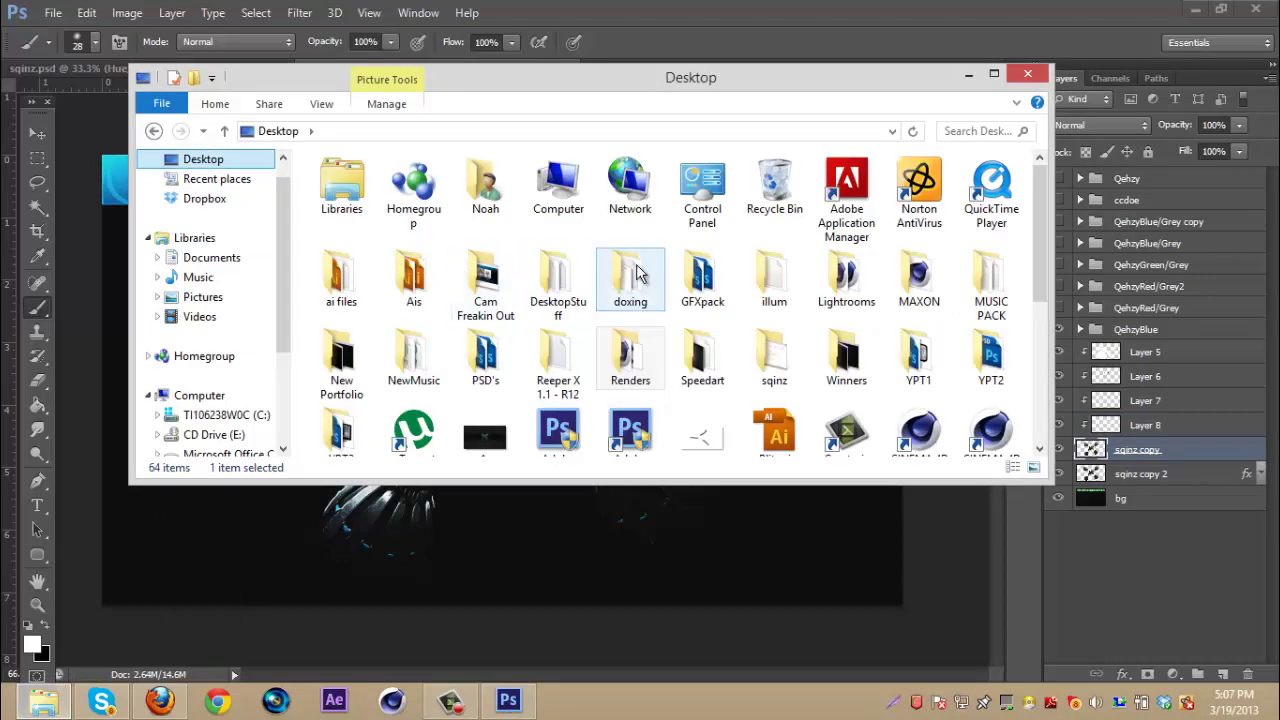
double_click(700, 275)
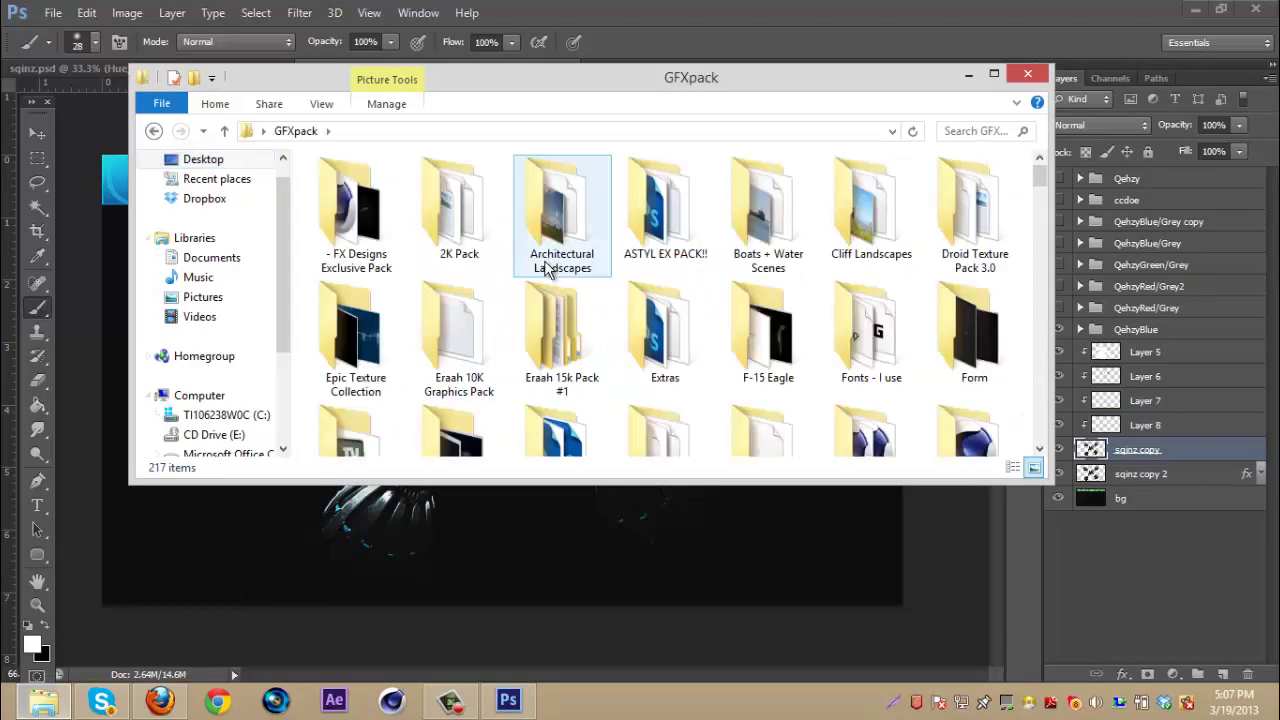
scroll(550, 275, down, 5)
scroll(553, 275, up, 2)
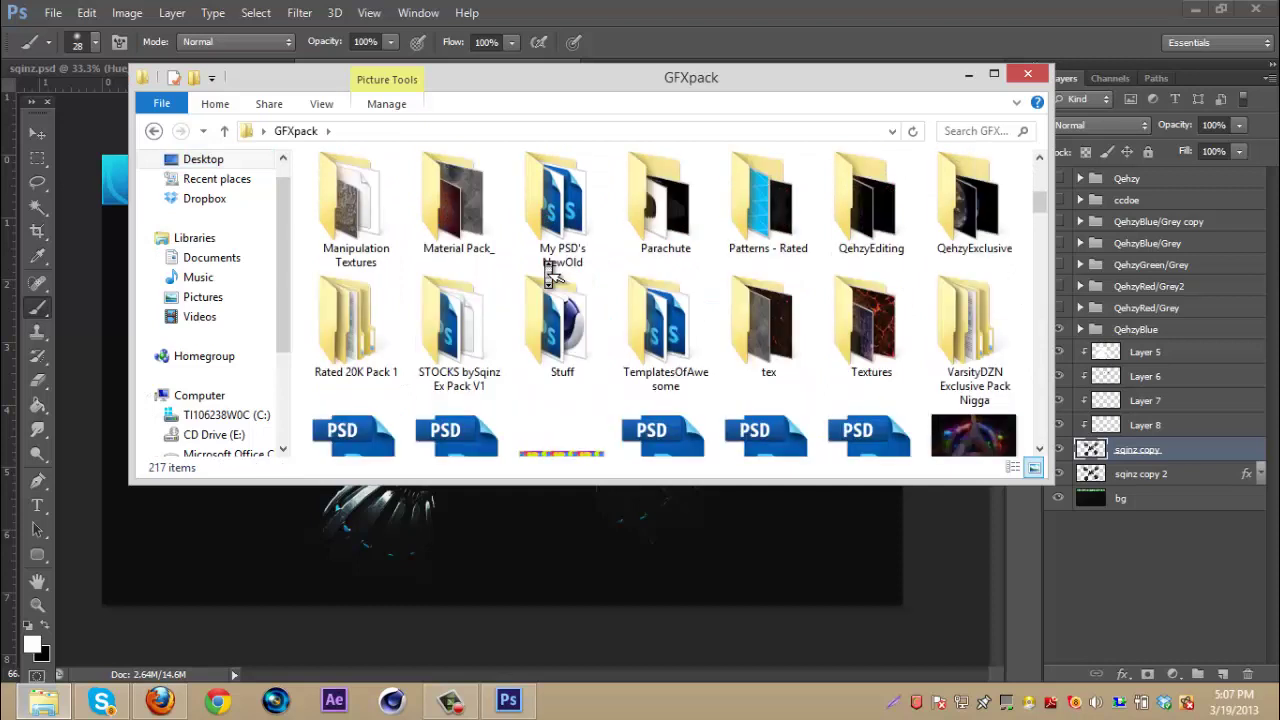
double_click(779, 327)
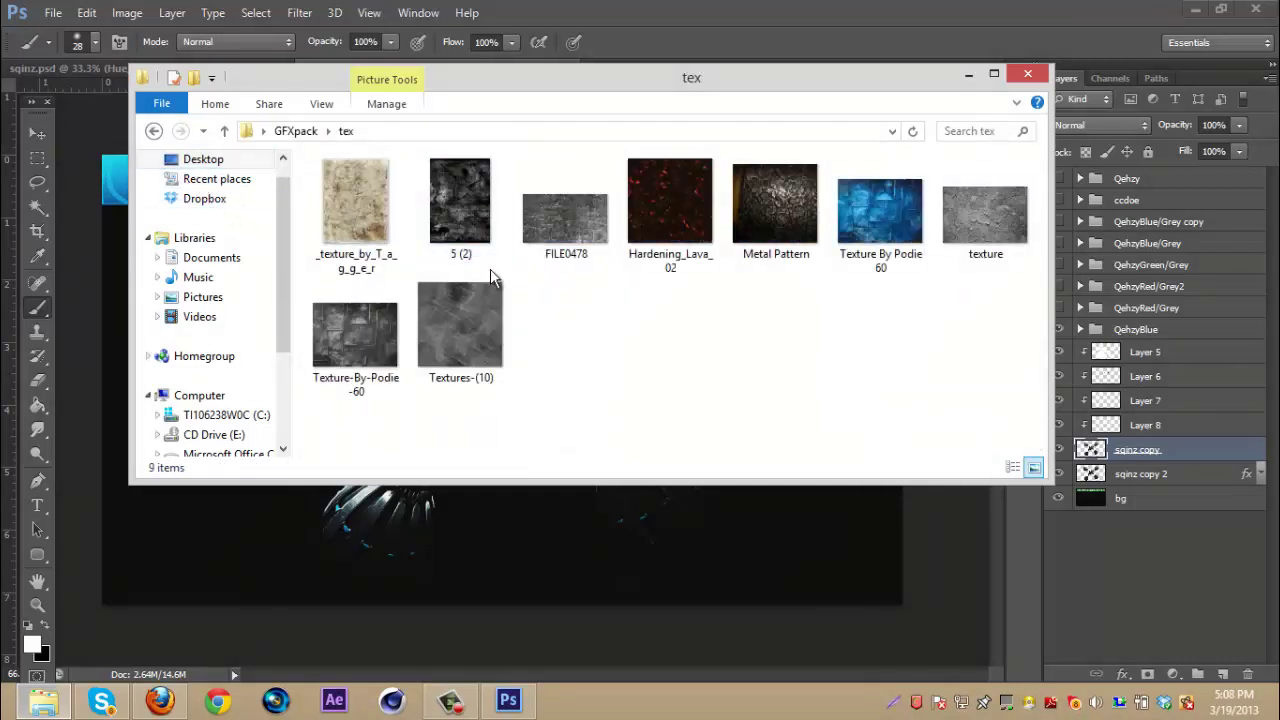
click(154, 131)
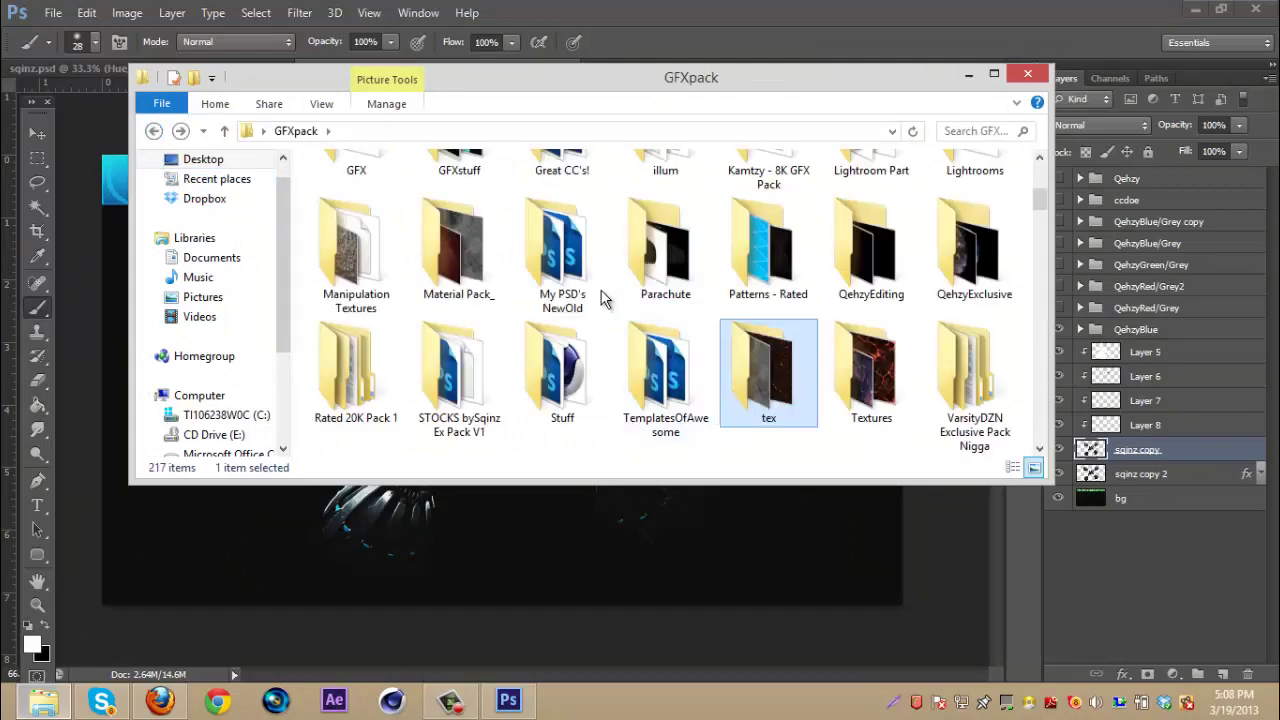
Step: Open the Textures folder inside GFXpack's GFX folder
scroll(610, 305, up, 5)
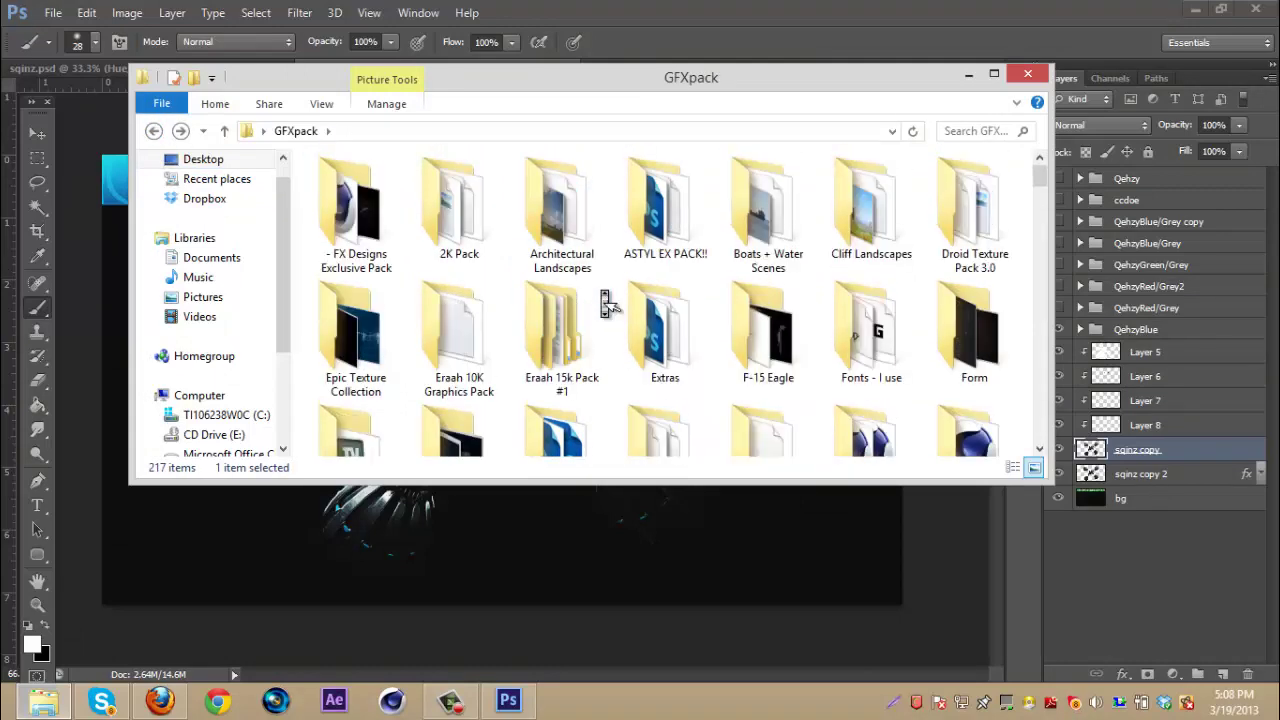
scroll(605, 303, down, 4)
scroll(603, 298, up, 2)
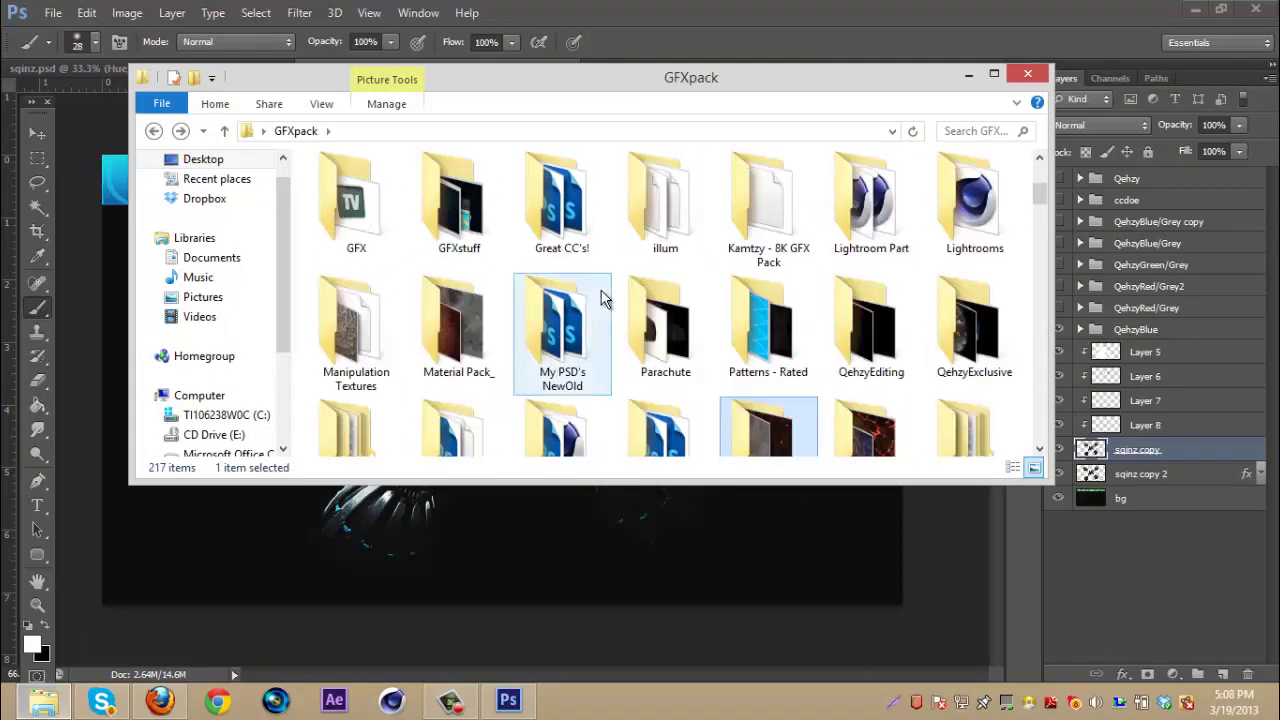
double_click(378, 212)
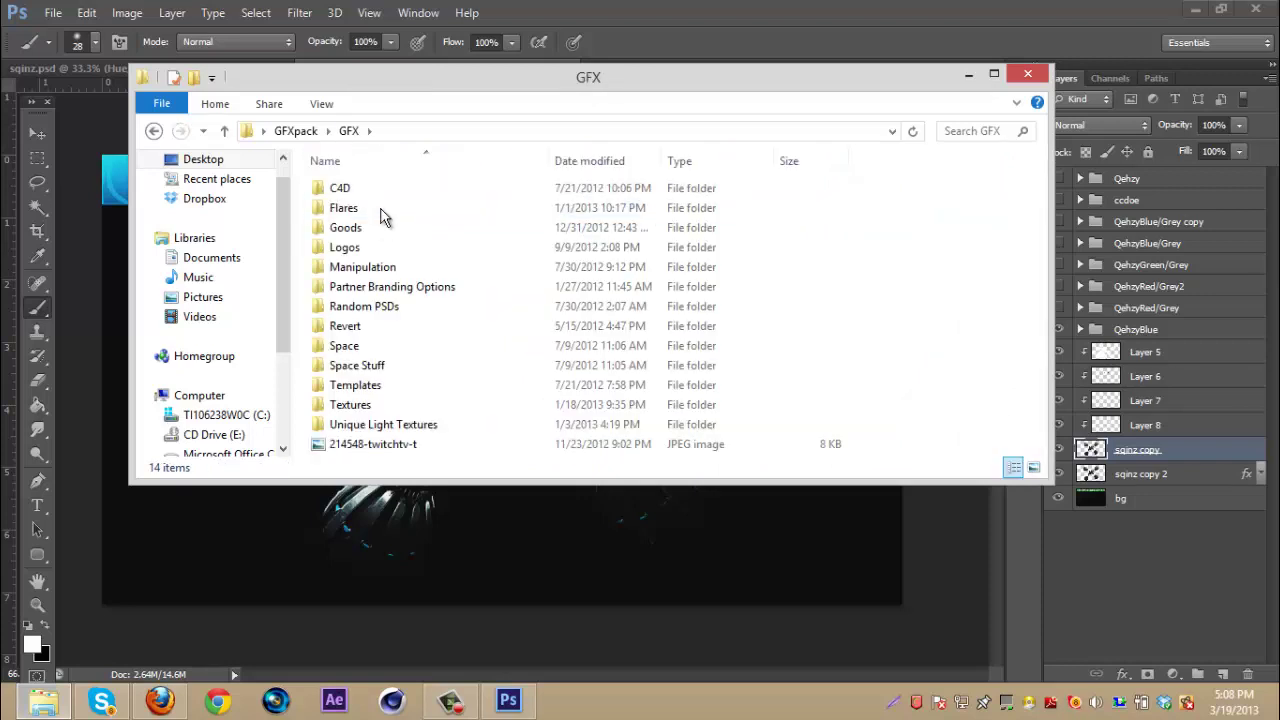
double_click(366, 404)
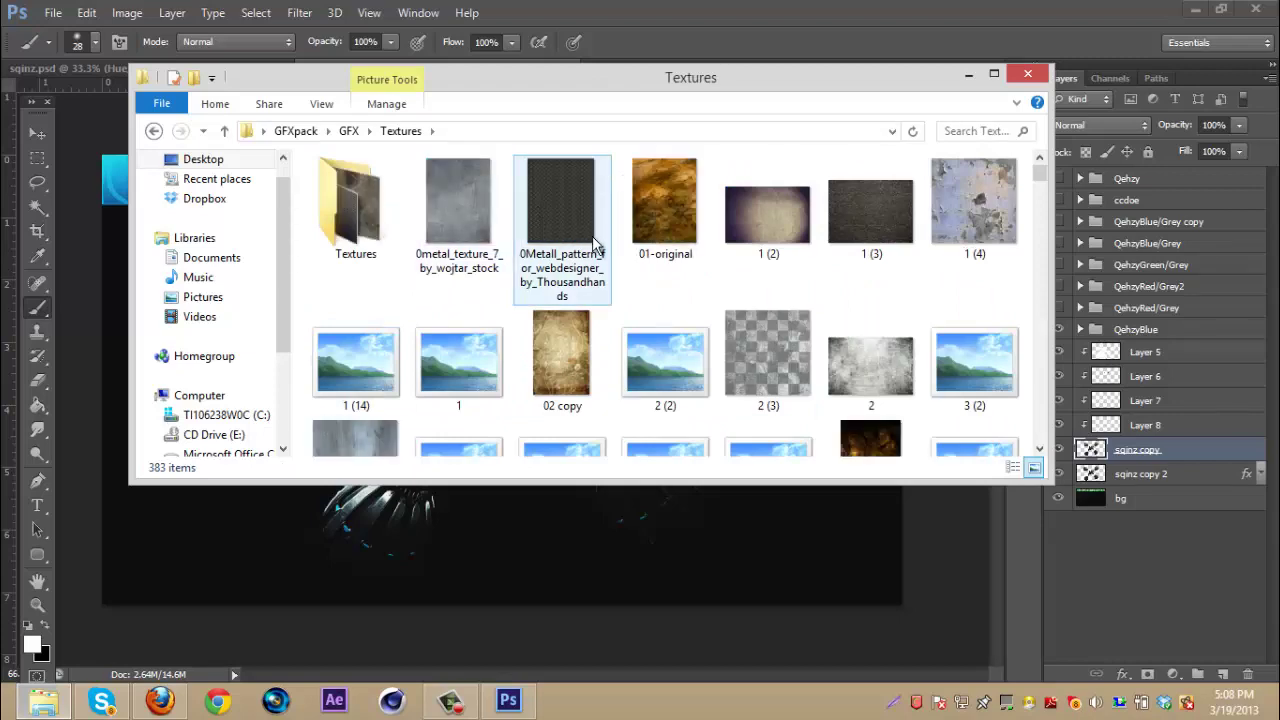
Step: Place 0metal_texture_7_by_wojtar_stock into the Photoshop document above sqinz copy and stretch it sideways to cover the whole render
drag(449, 197, 399, 575)
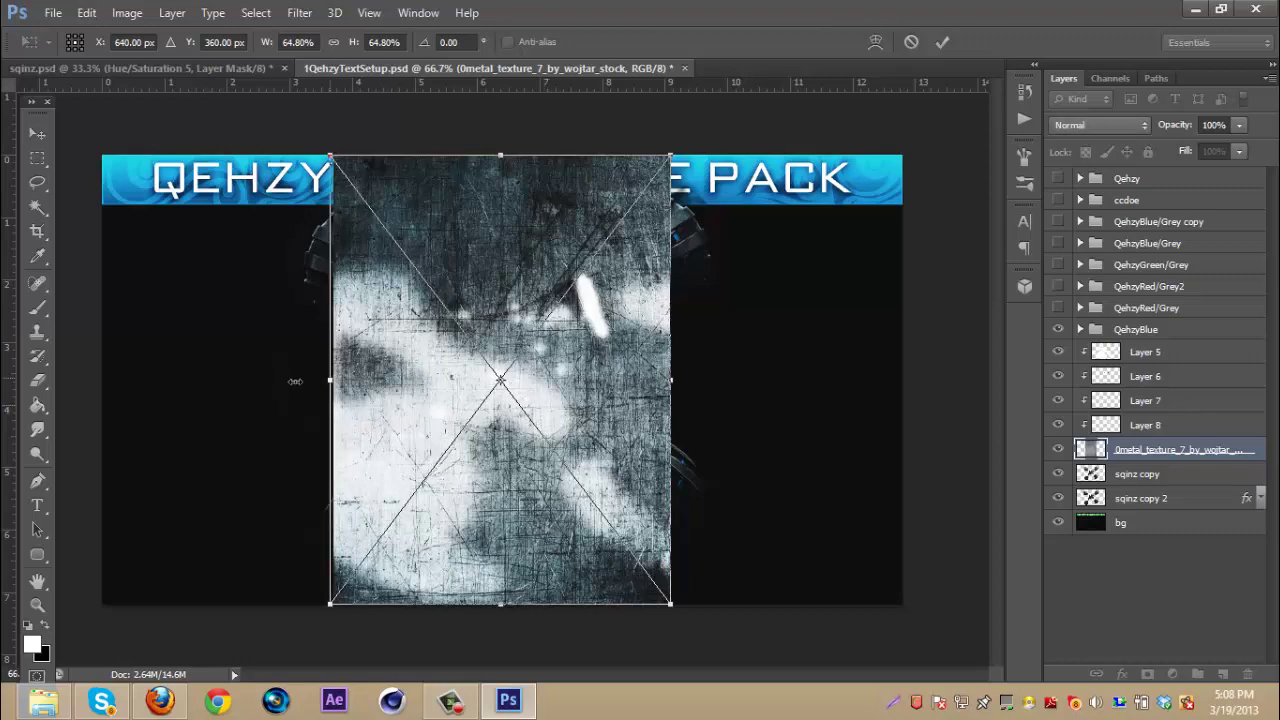
drag(295, 381, 292, 381)
drag(670, 405, 725, 385)
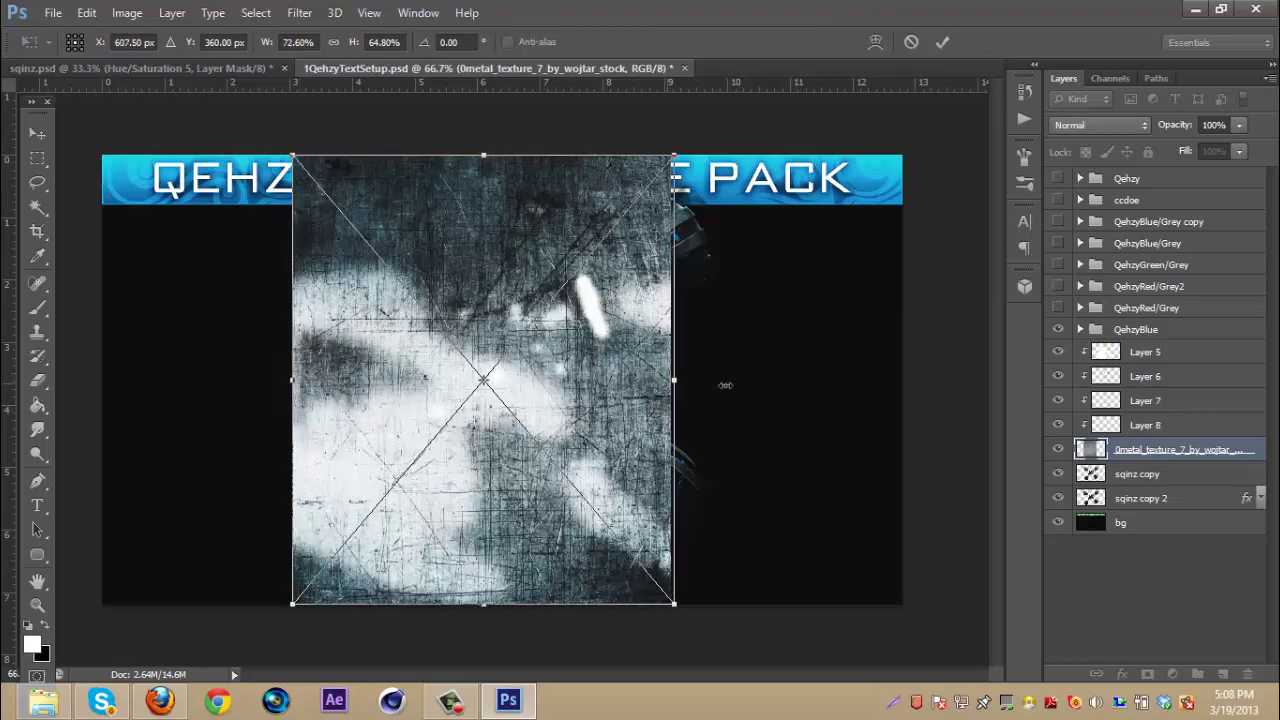
key(Return)
Step: Rasterize the placed metal texture layer
key(b)
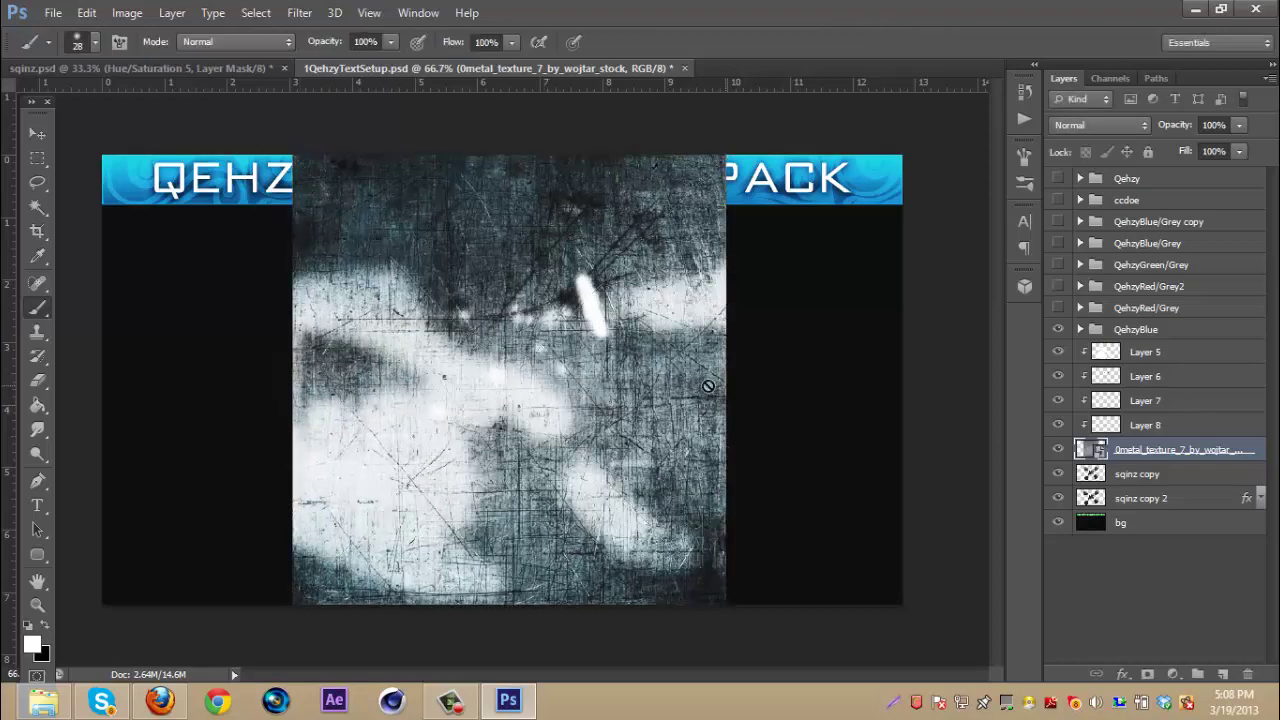
right_click(628, 375)
click(965, 258)
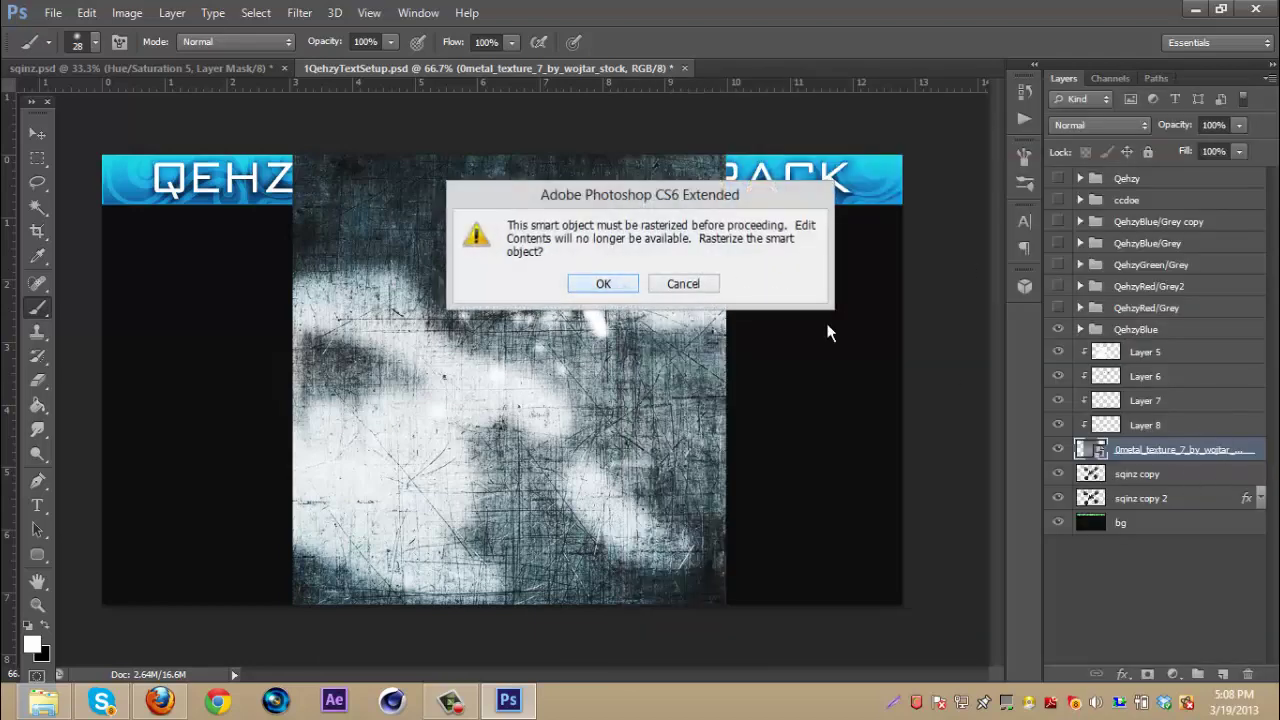
key(Return)
Step: Clip the metal texture layer to sqinz copy and set its blend mode to Overlay
right_click(1105, 428)
click(836, 298)
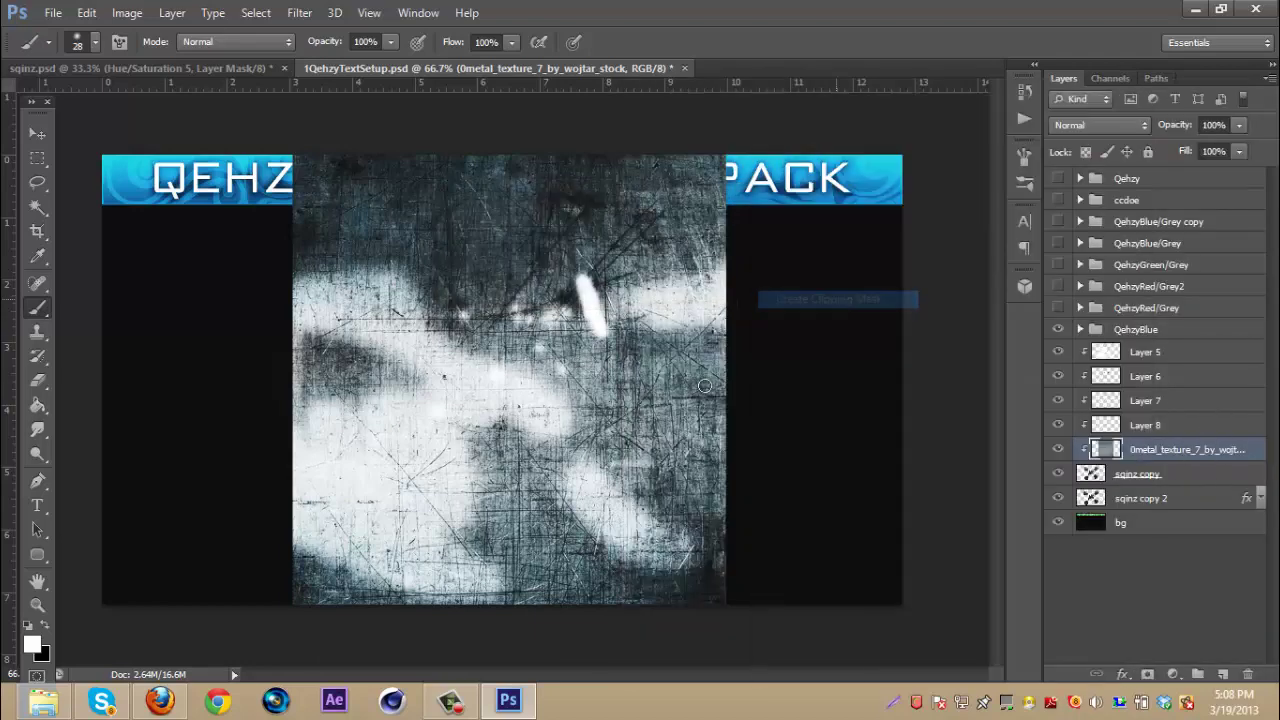
click(1090, 125)
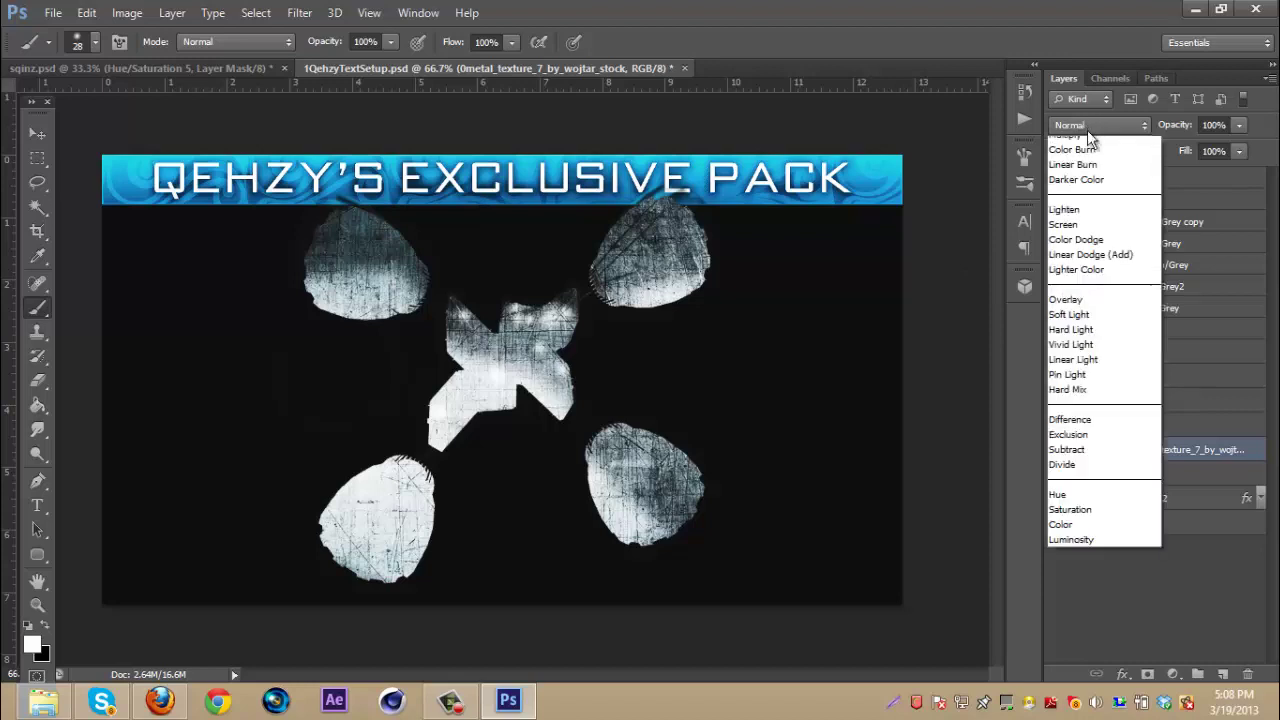
click(1072, 289)
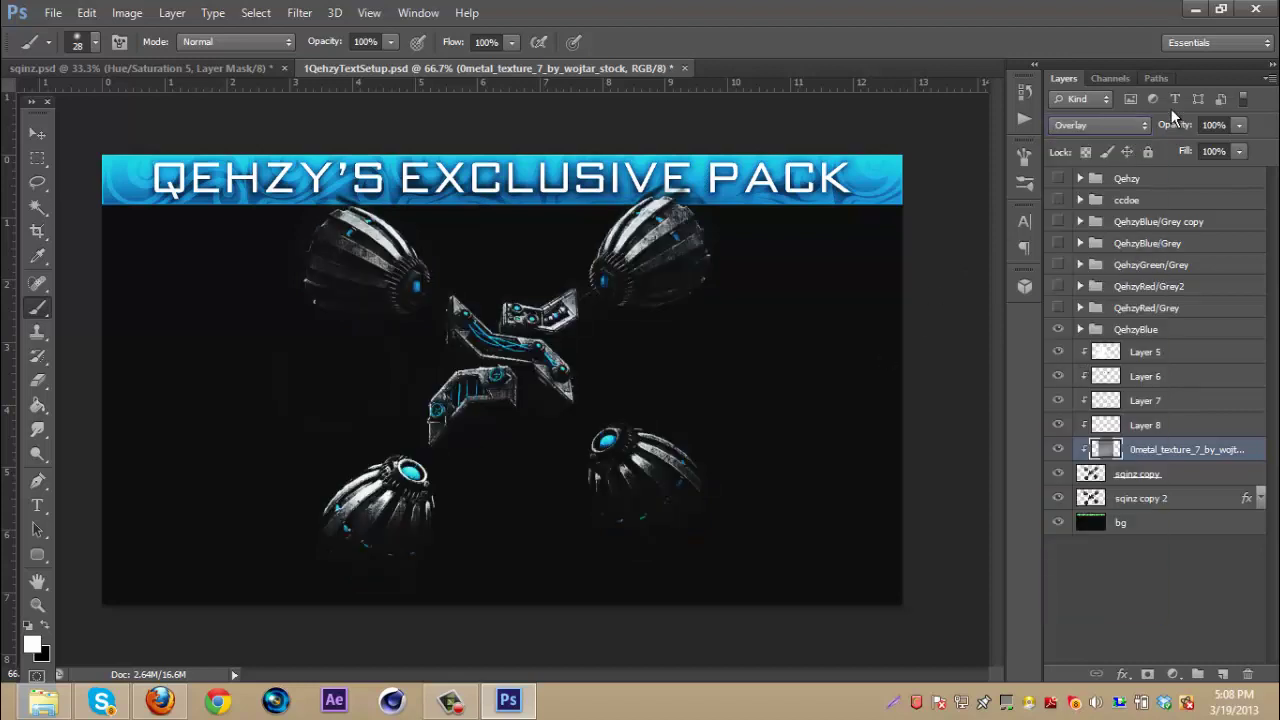
Step: Lower the metal texture layer's opacity to 10% and toggle its visibility to compare the effect
drag(1176, 125, 1096, 151)
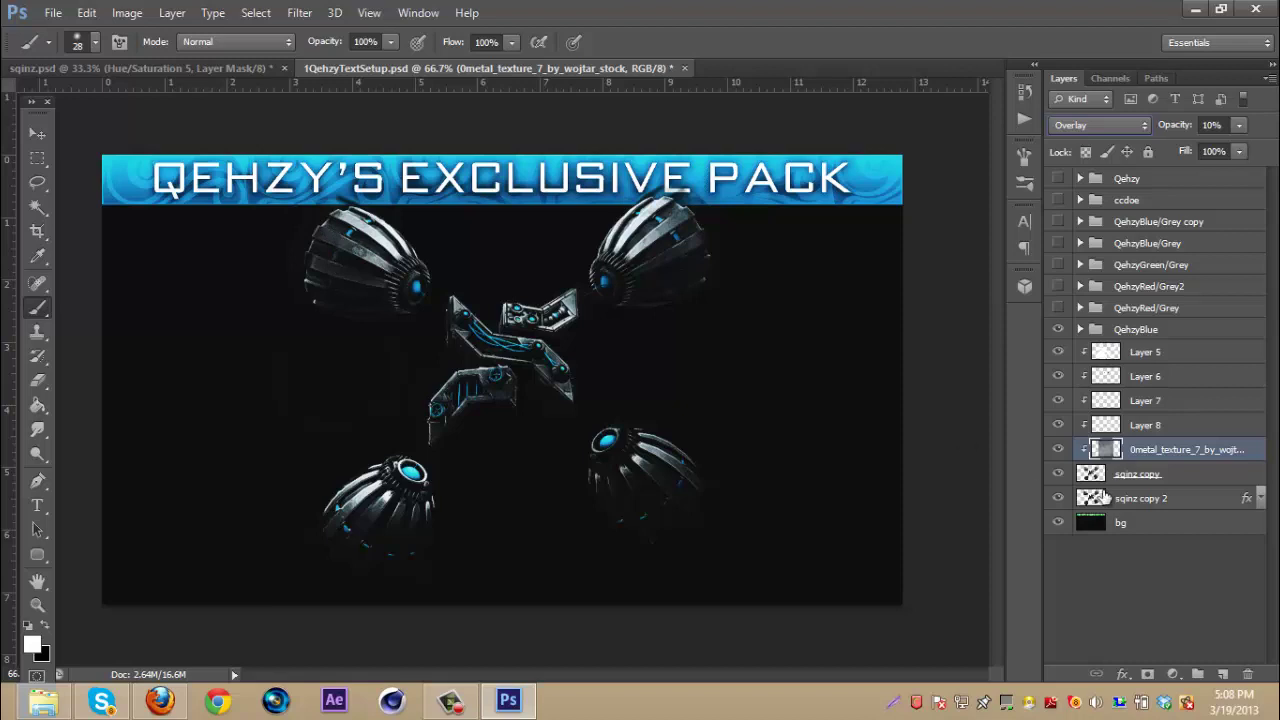
click(1056, 450)
click(1056, 450)
Step: Switch to the sqinz.psd document and gather all the artwork layers above Layer 1 in a collapsed Group 3
click(128, 65)
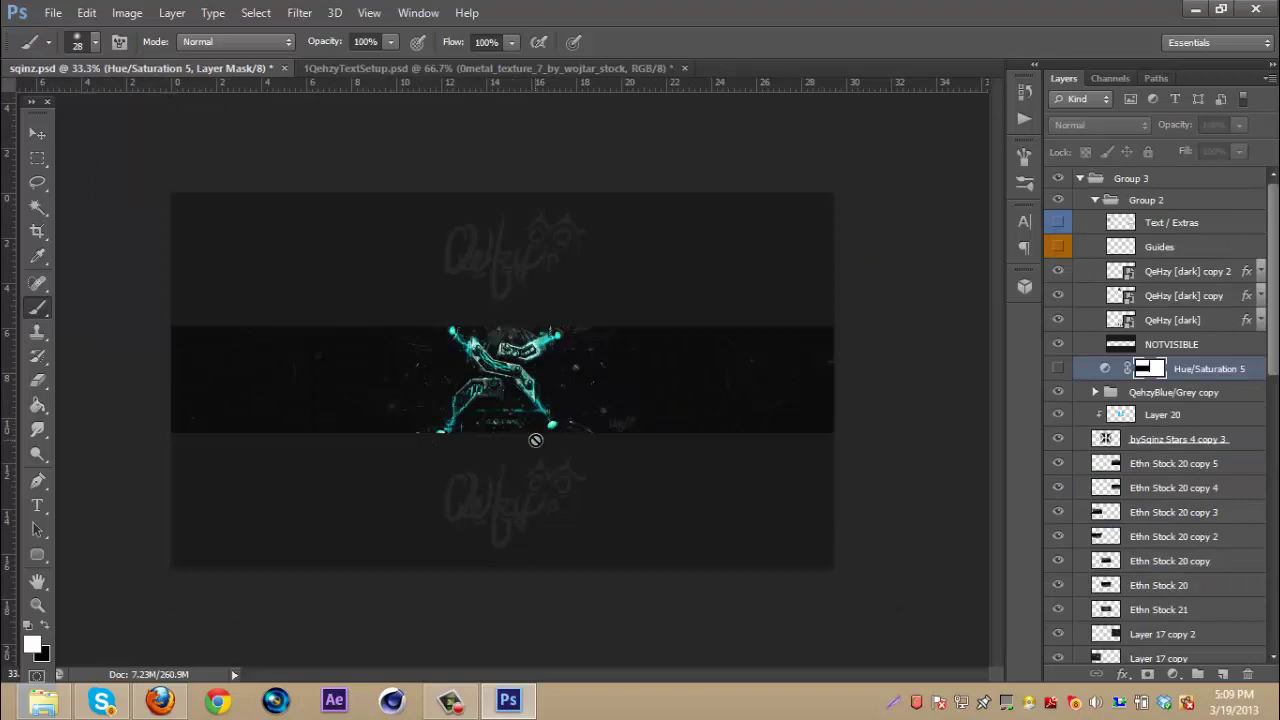
key(ctrl+plus)
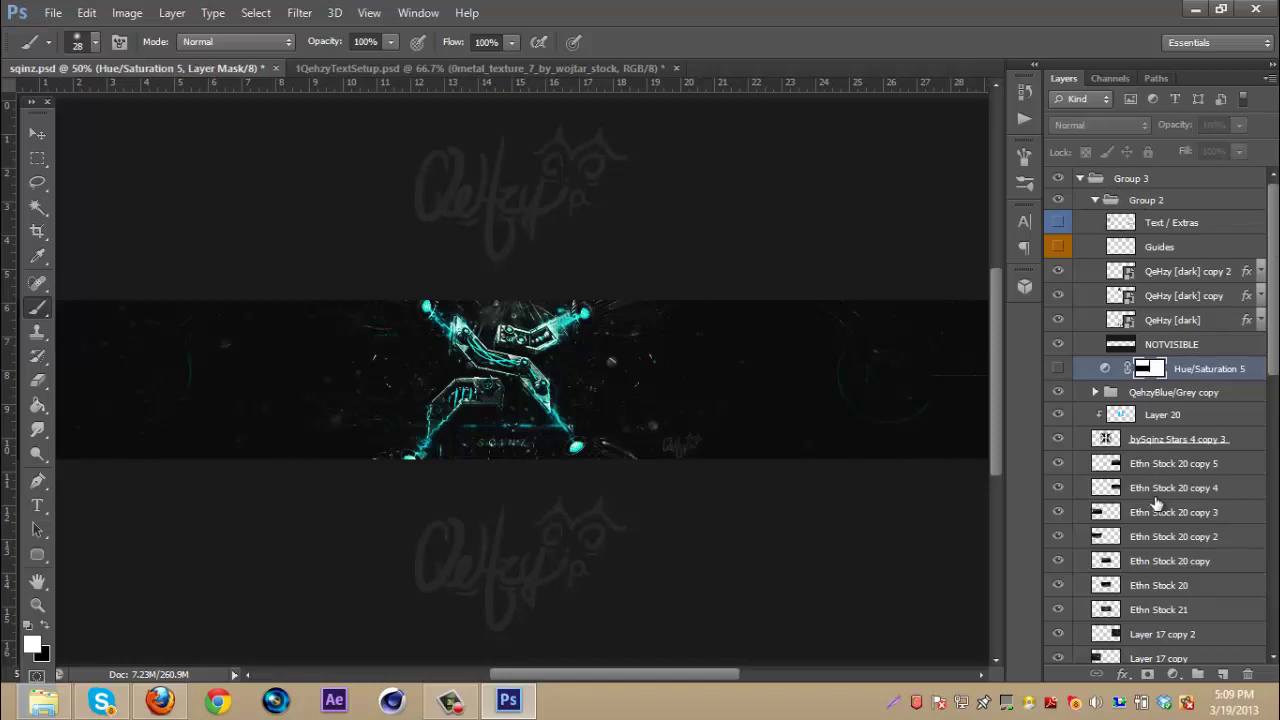
click(1150, 201)
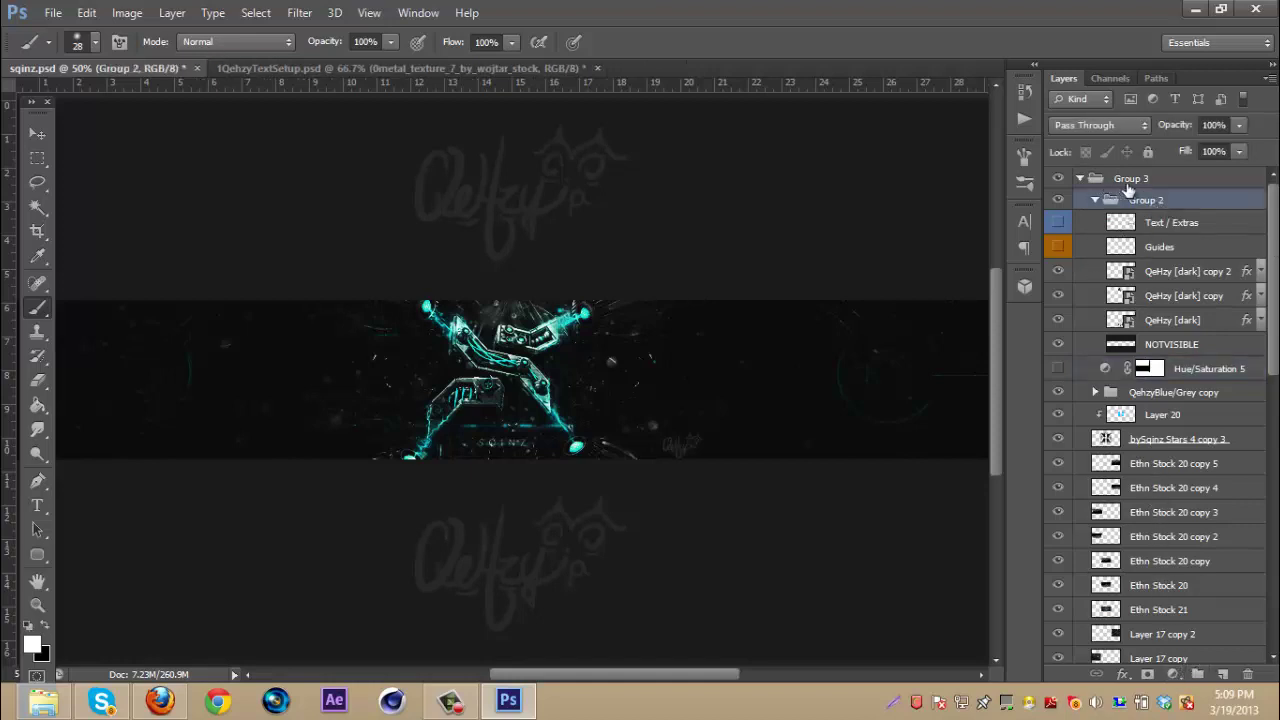
drag(1274, 305, 1274, 575)
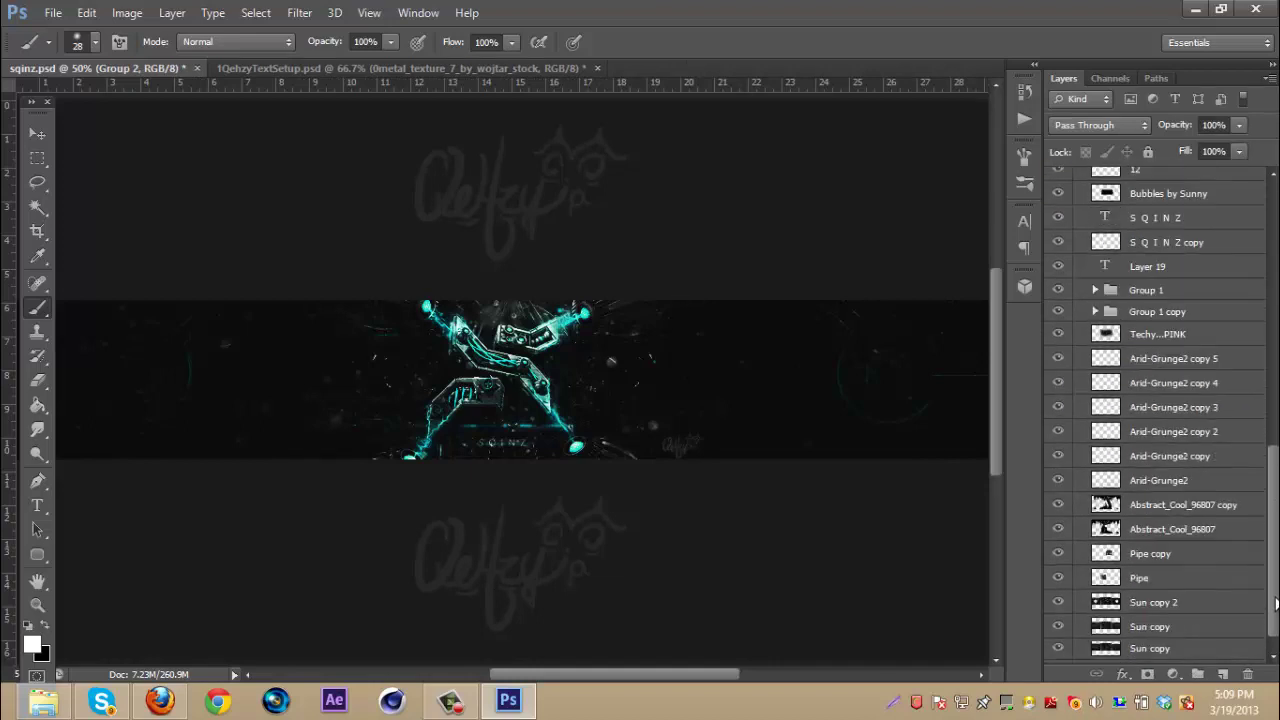
shift+click(1162, 628)
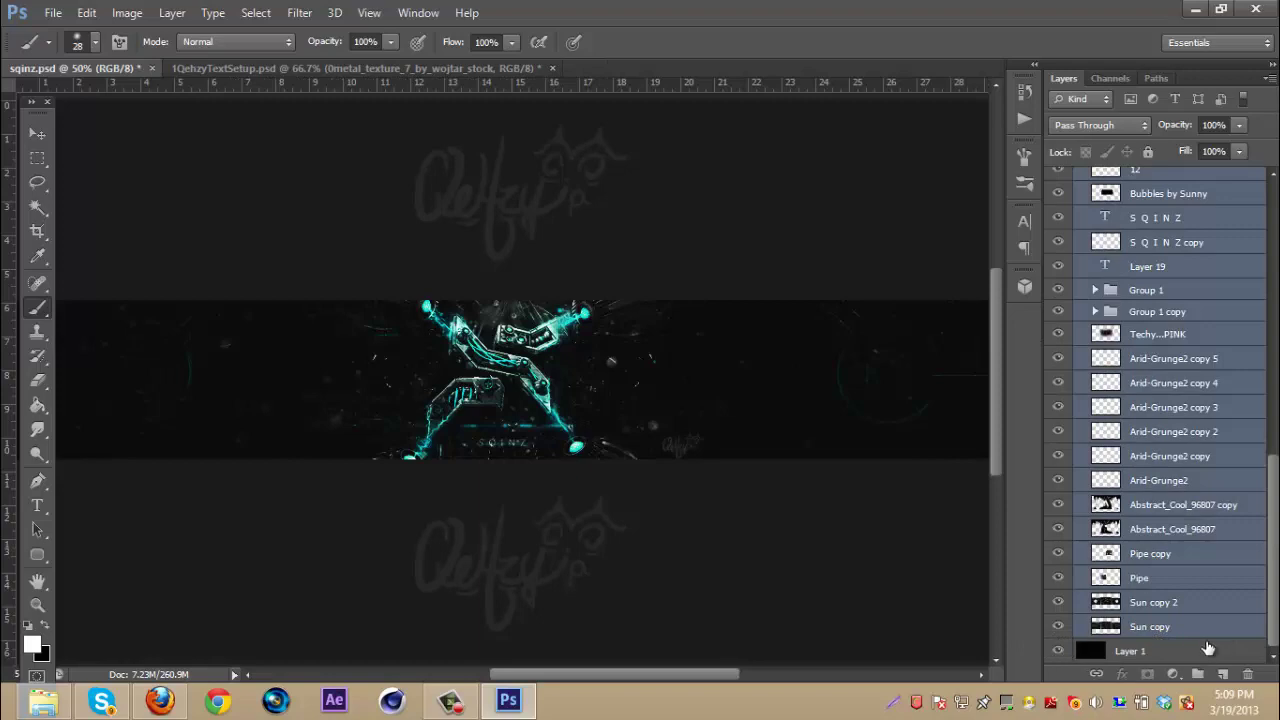
scroll(1243, 301, up, 10)
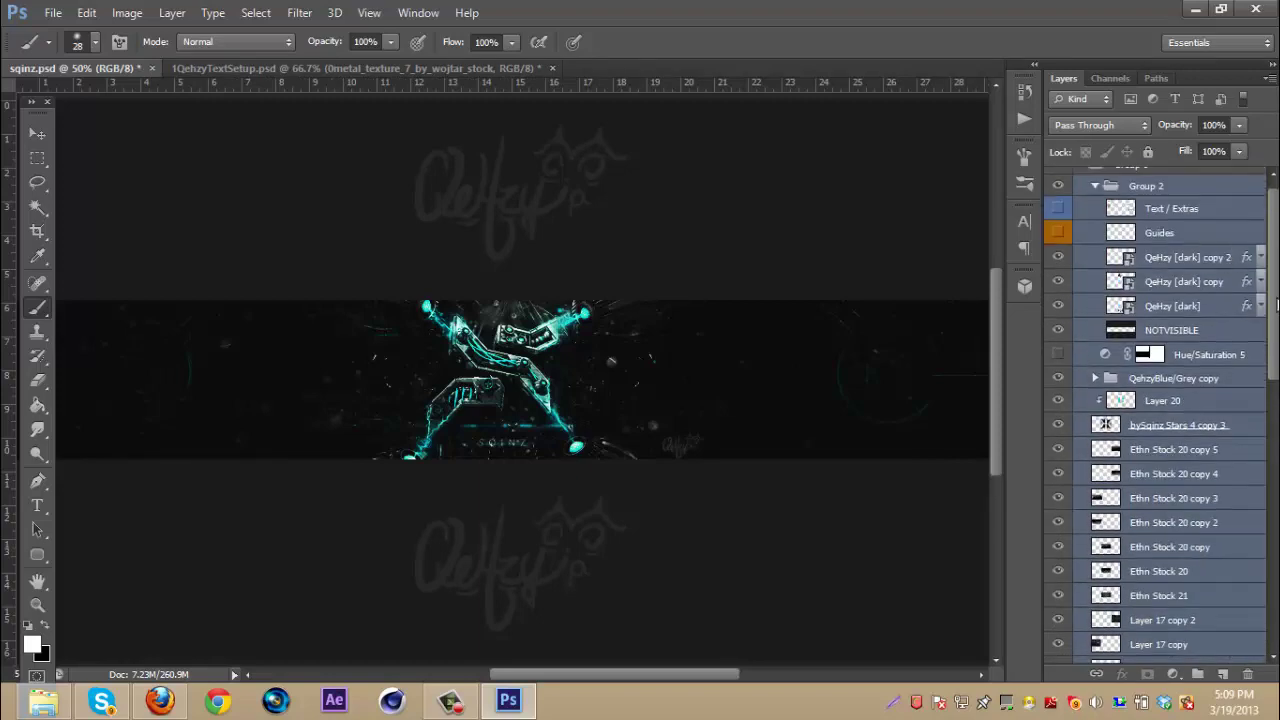
scroll(1240, 260, up, 1)
drag(1151, 204, 1140, 182)
key(ctrl+g)
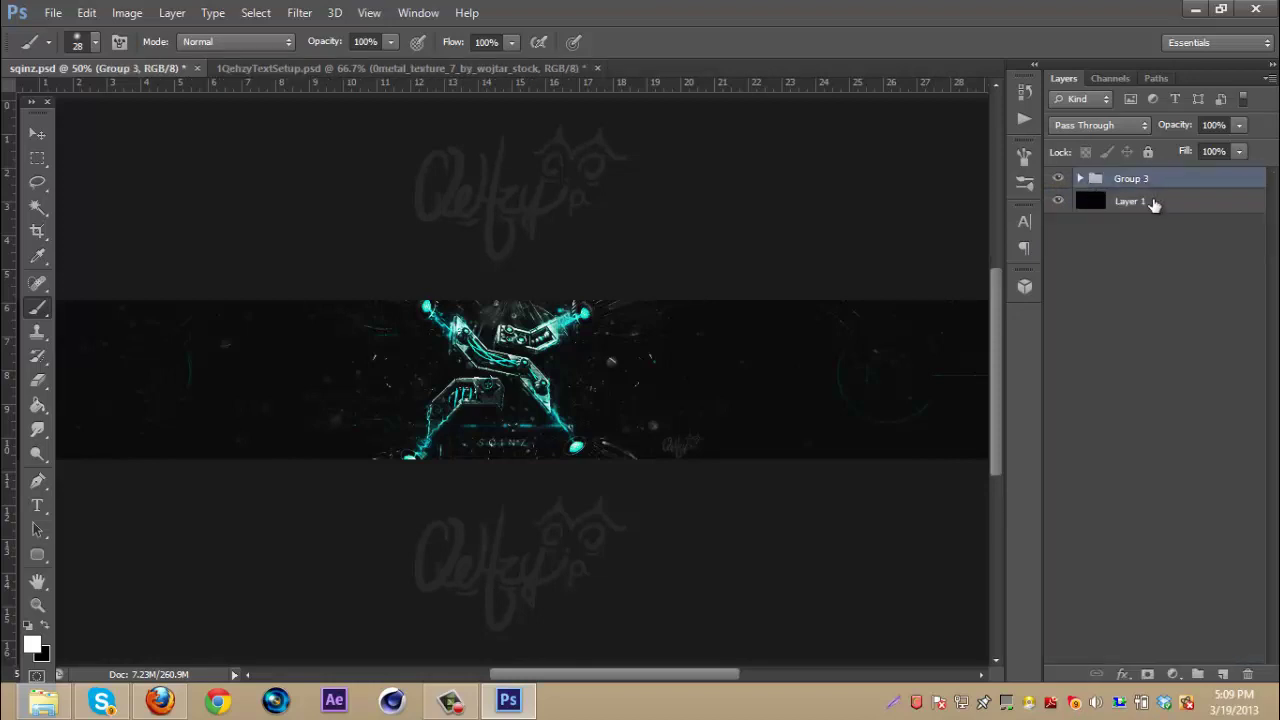
Step: Examine the banner with Group 3 hidden and shown again above the black Layer 1
click(1156, 203)
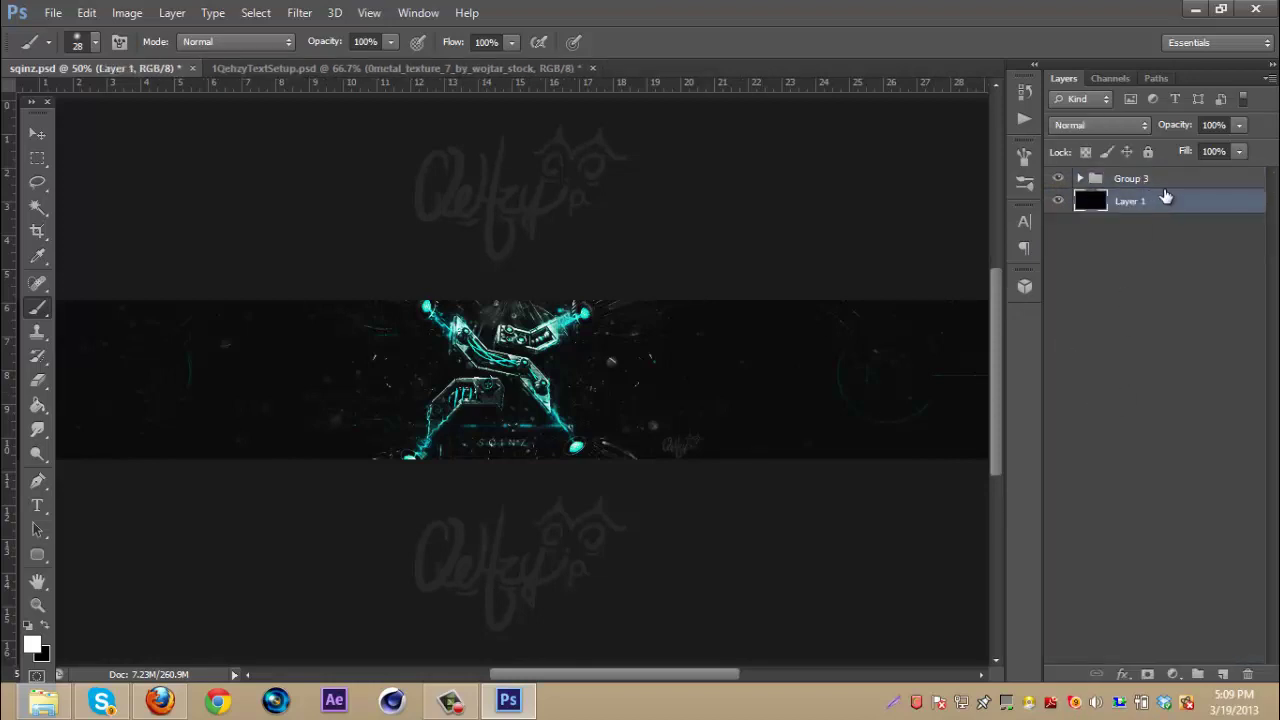
click(1186, 181)
click(1058, 178)
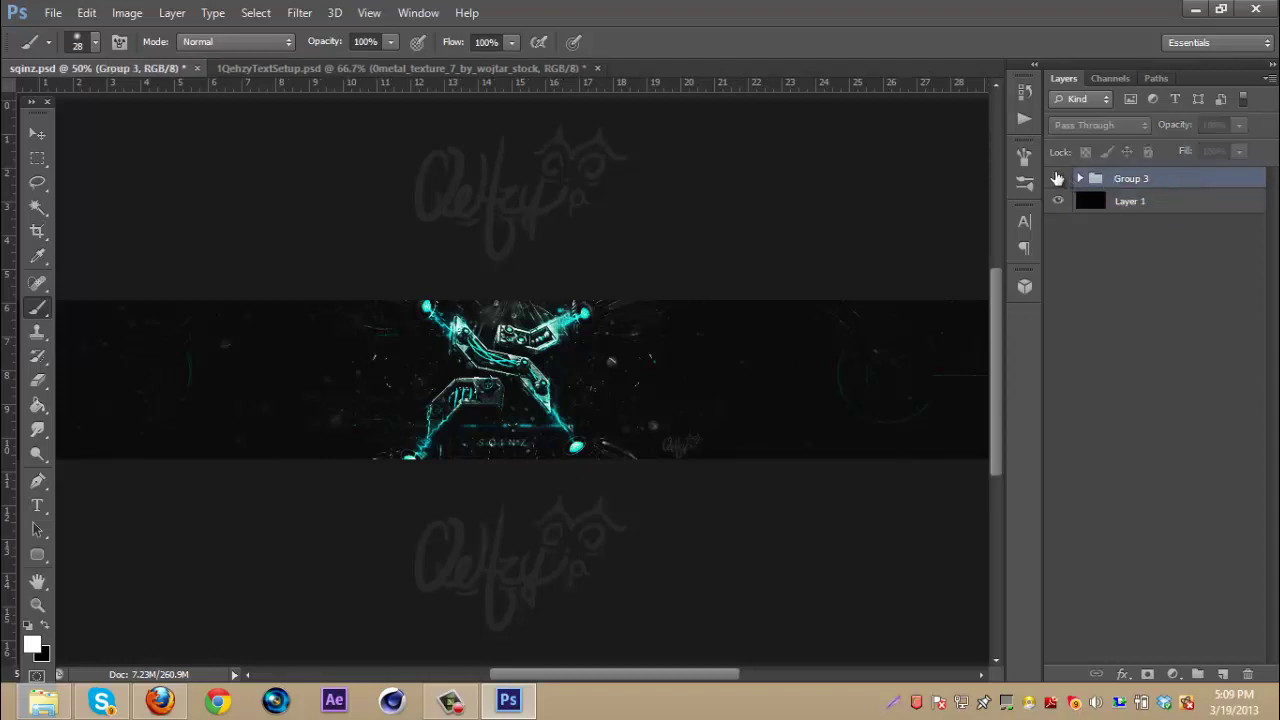
key(ctrl+minus)
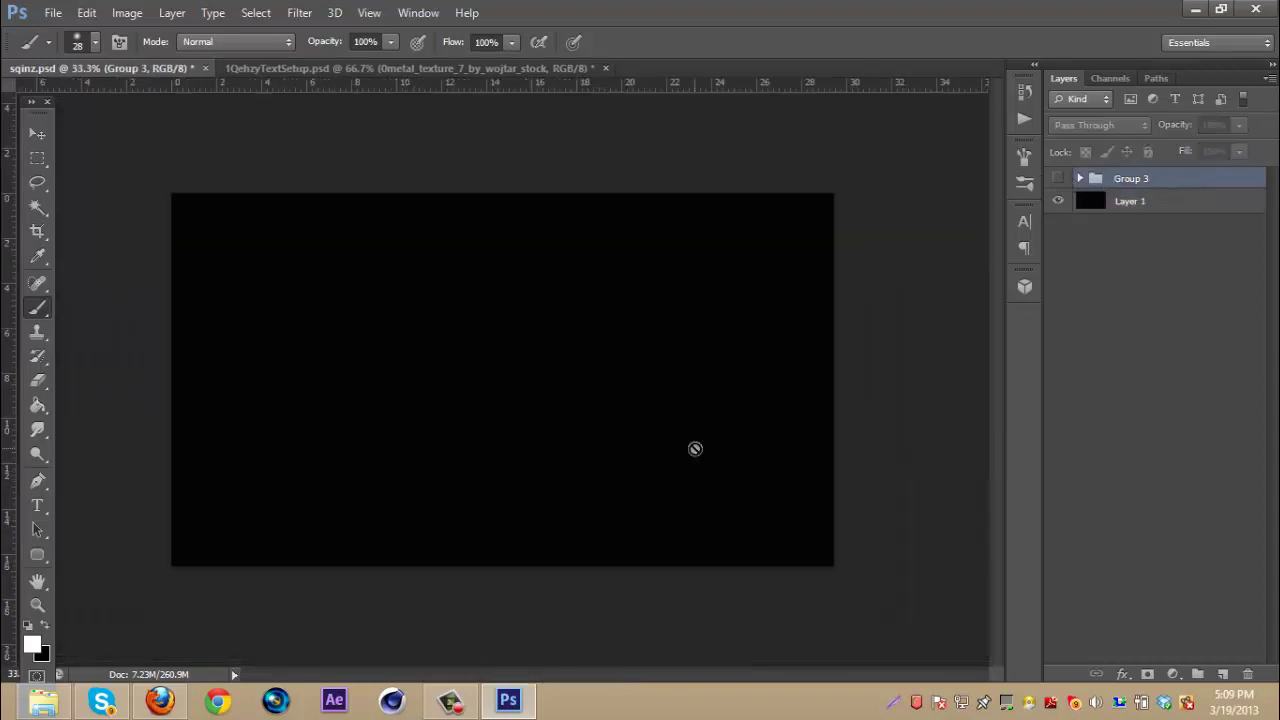
click(1058, 178)
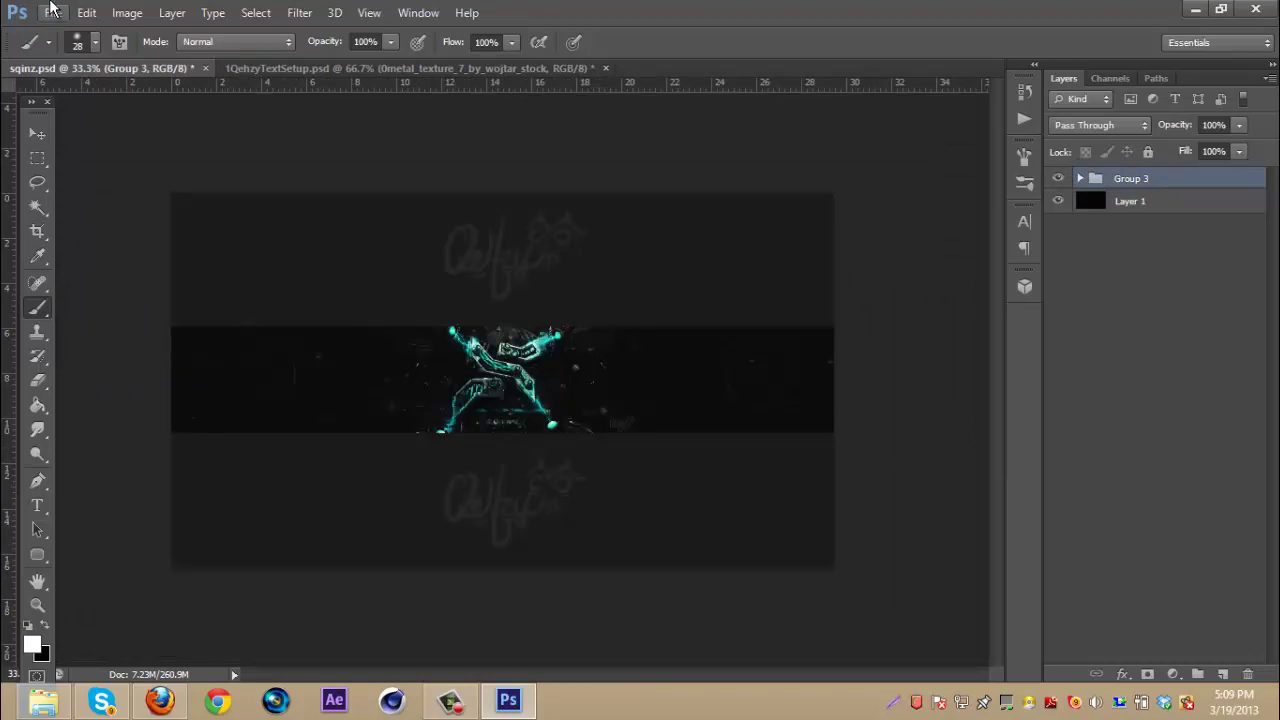
Step: Export the banner for web as a PNG-24 named 1a on the Desktop, replacing the existing file
click(53, 12)
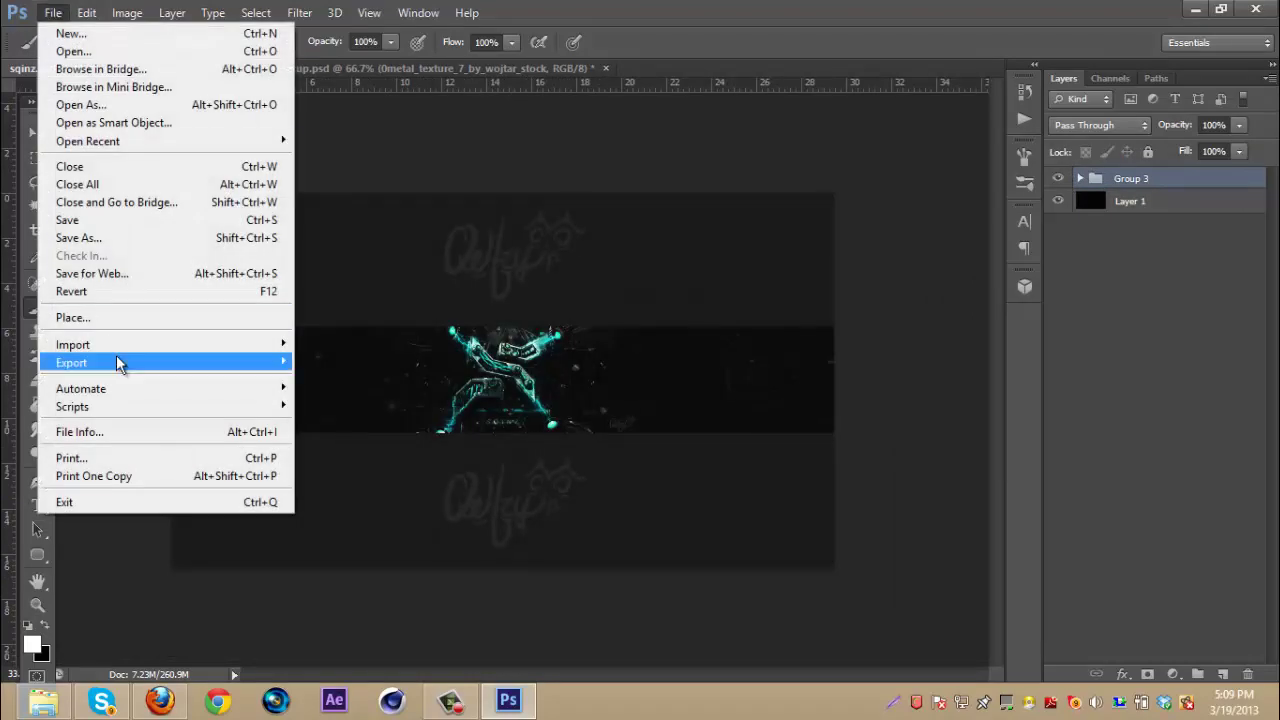
click(102, 273)
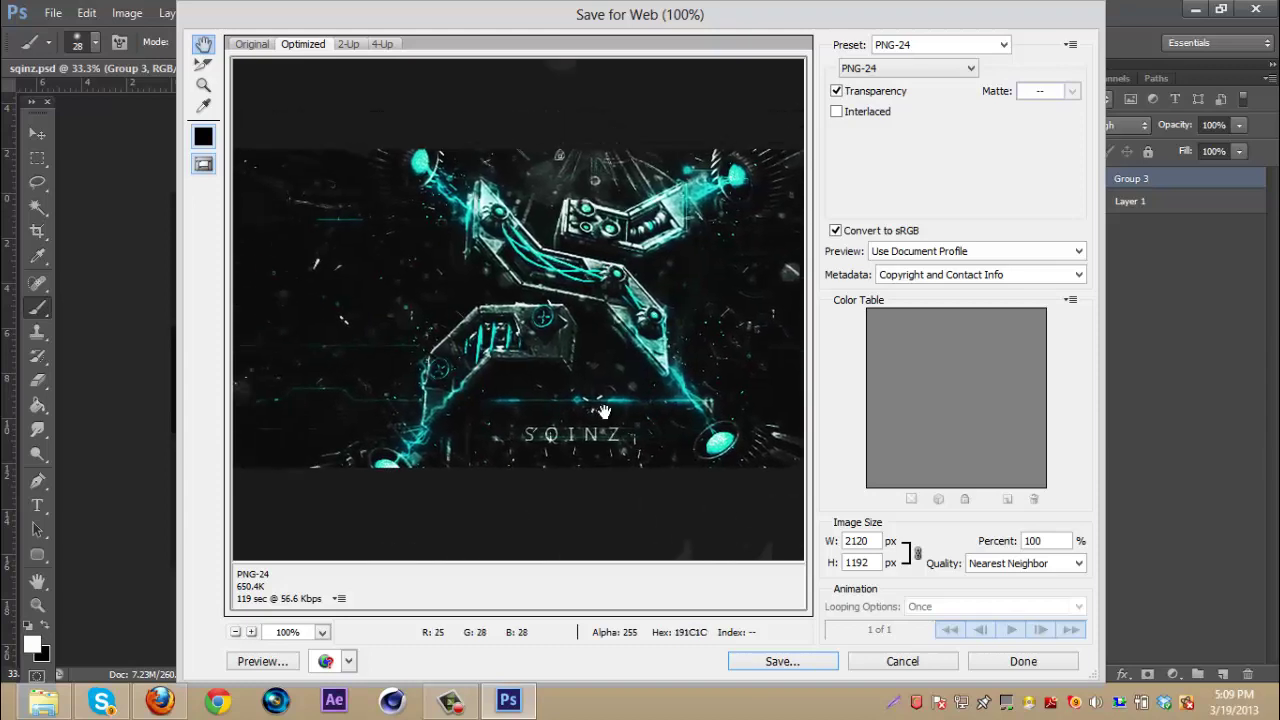
drag(614, 430, 586, 429)
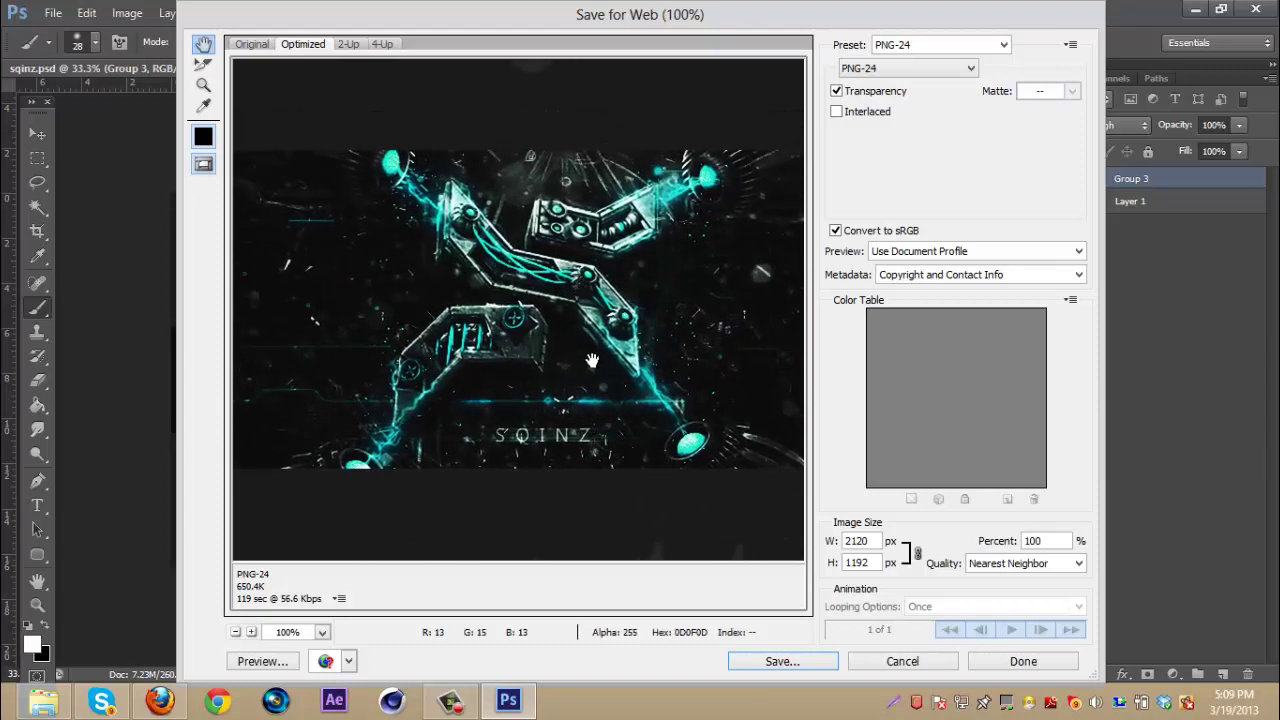
mouse_move(600, 369)
mouse_down()
mouse_move(526, 390)
mouse_move(395, 378)
mouse_move(760, 420)
mouse_move(642, 481)
mouse_move(597, 387)
mouse_up()
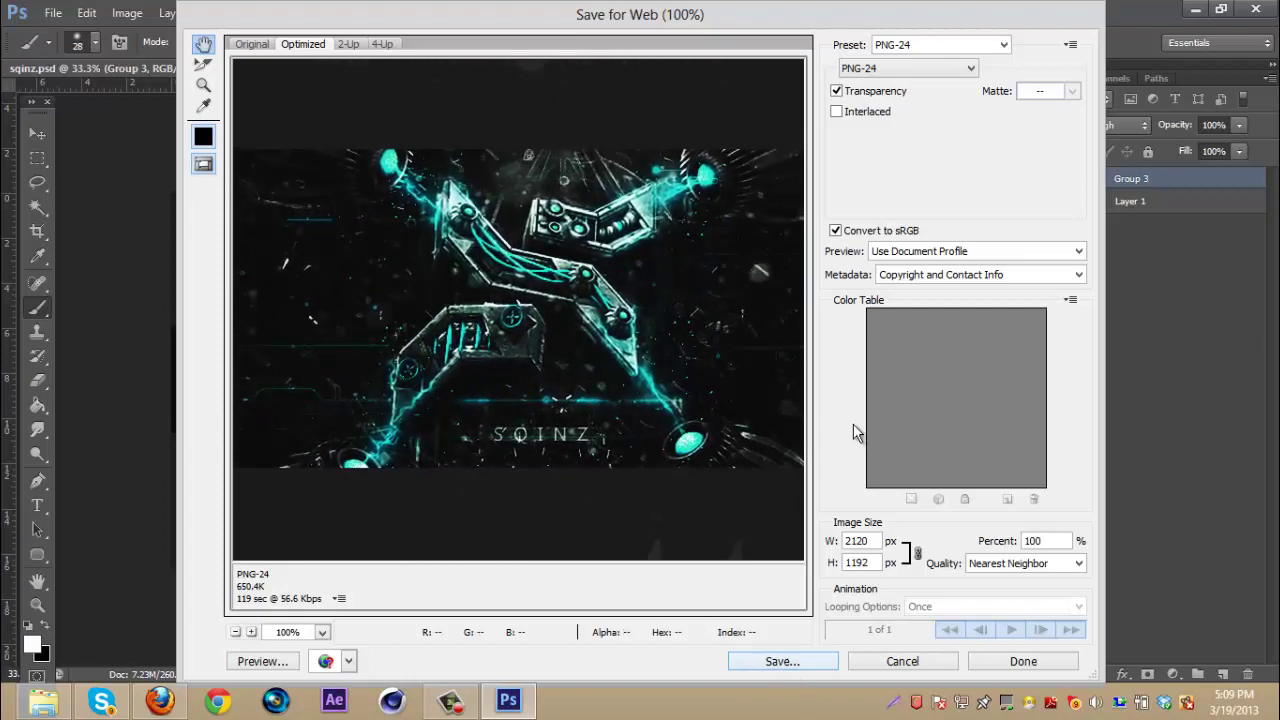
click(780, 662)
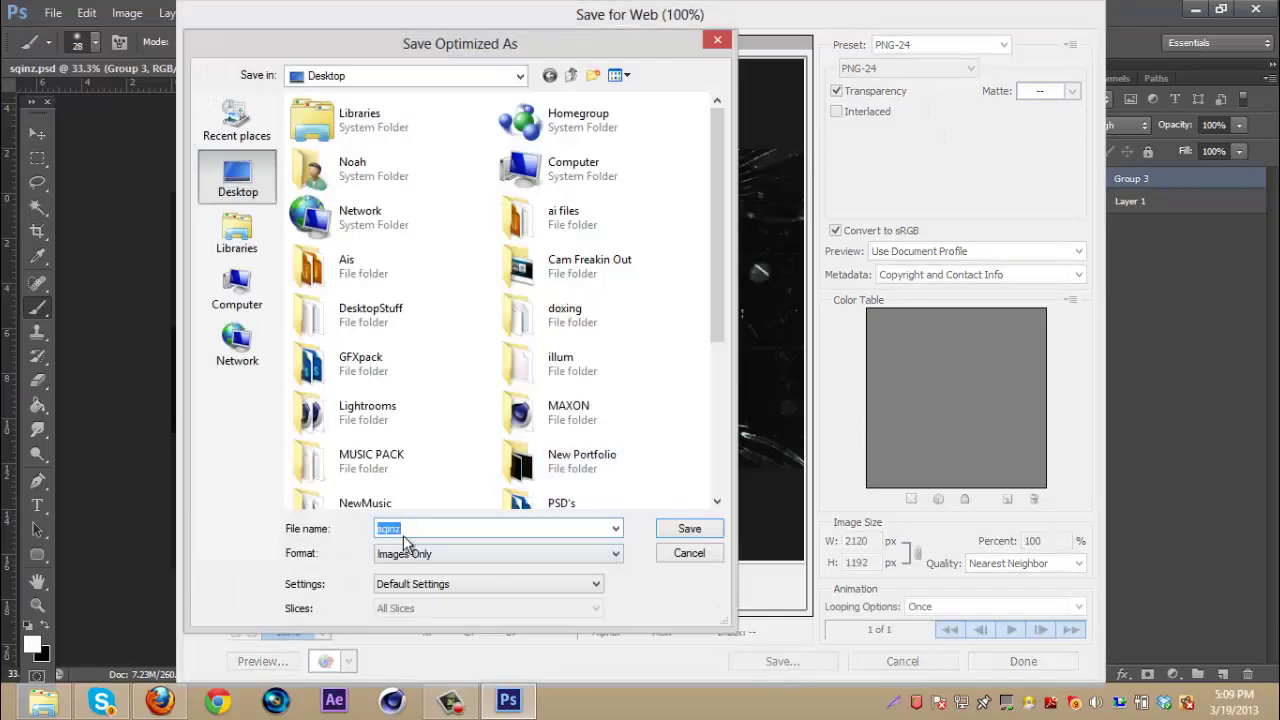
text(1a)
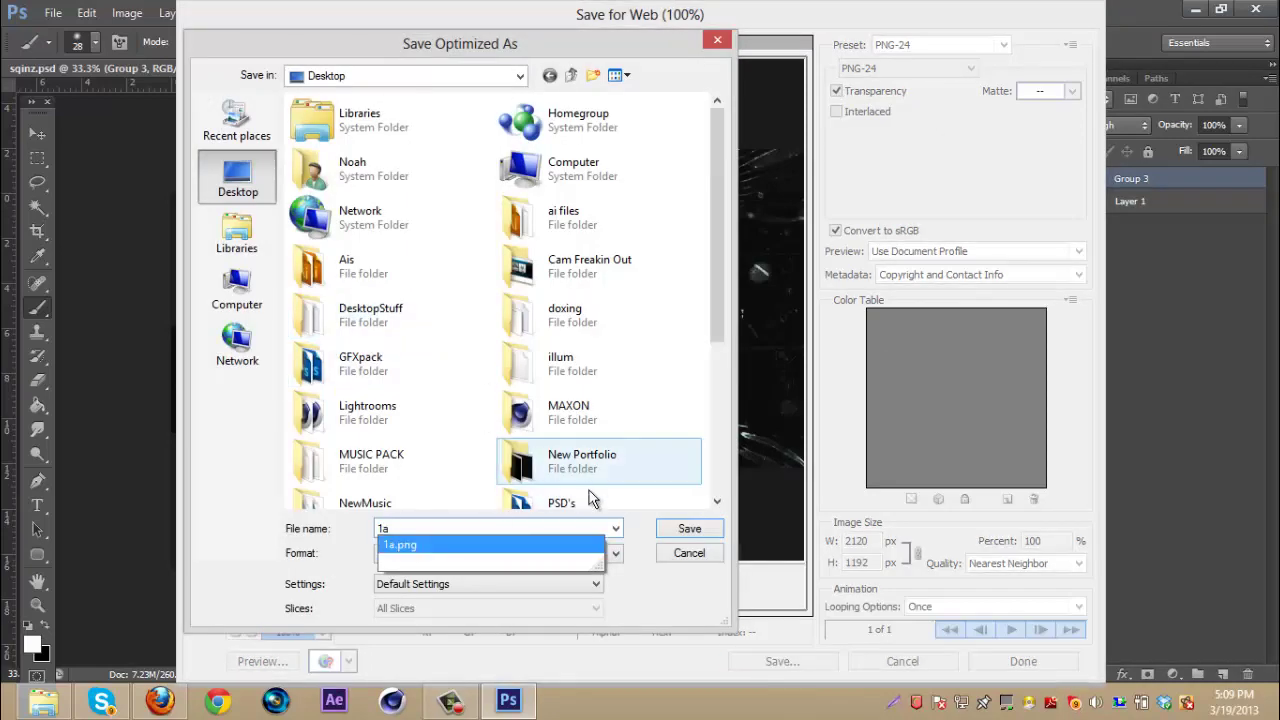
click(689, 530)
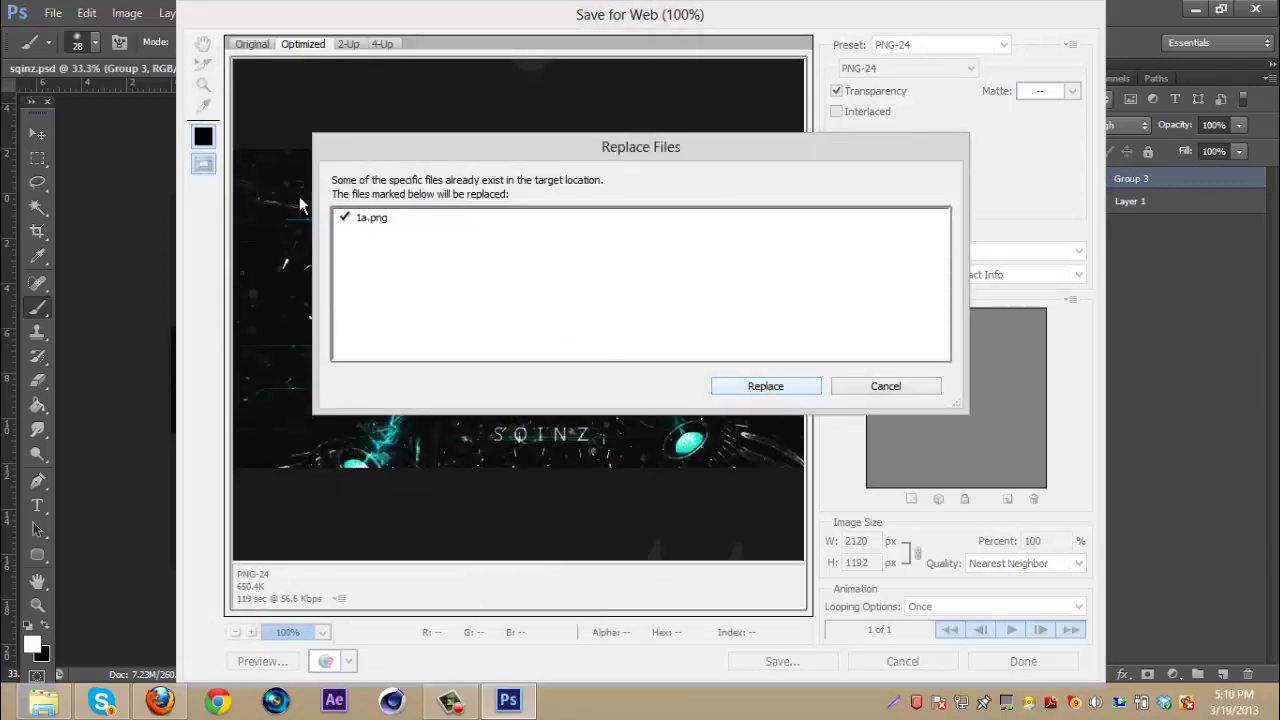
click(767, 390)
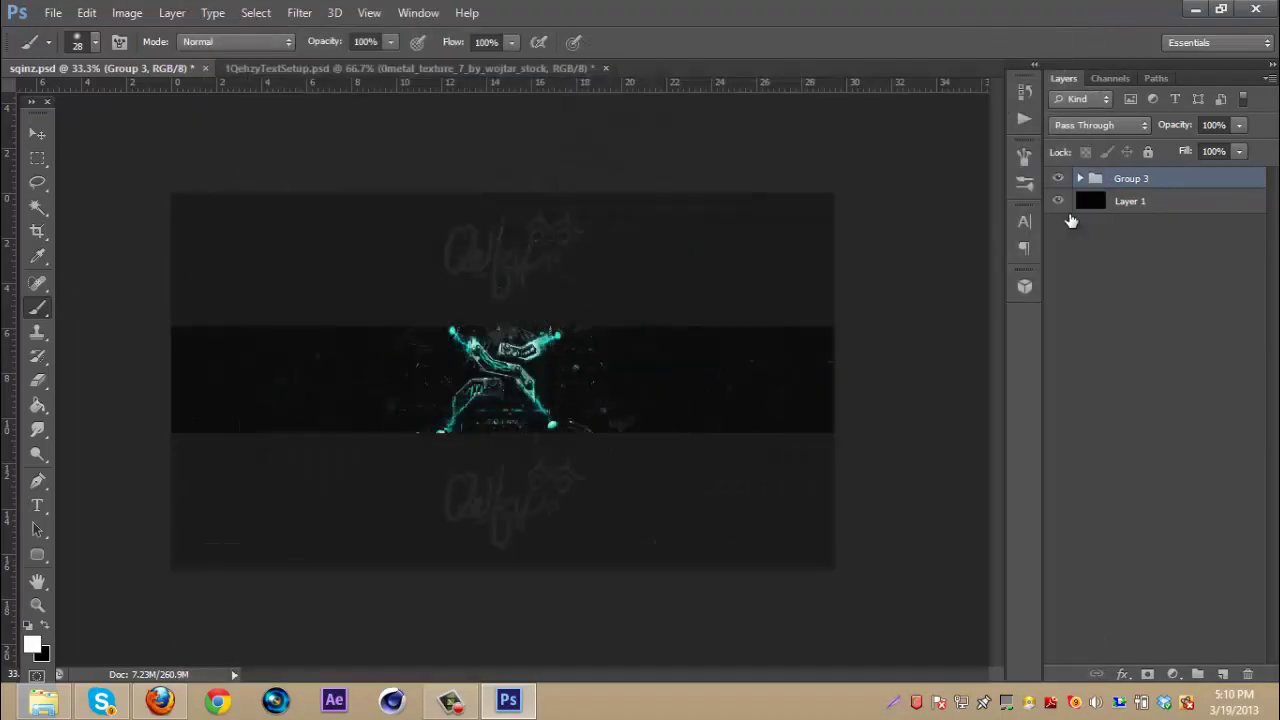
Step: Hide Group 3, then place the exported 1a image from the Desktop above it as a rasterized layer
click(1057, 181)
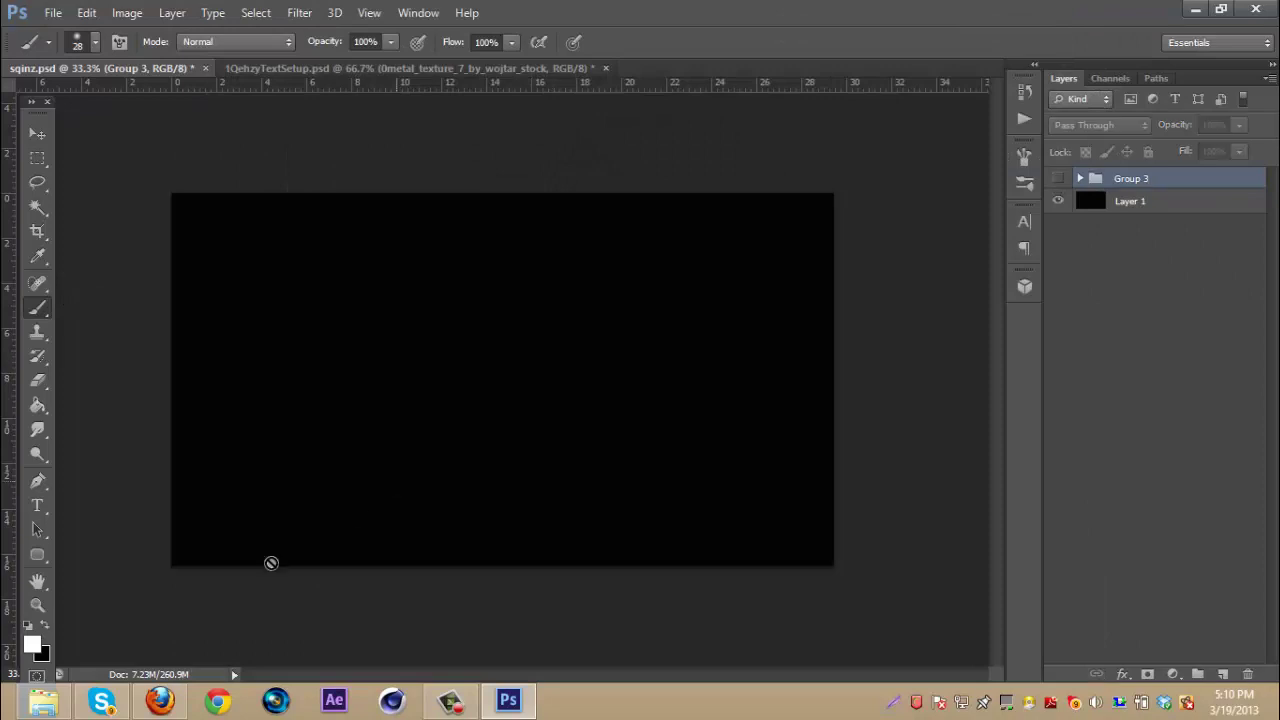
click(43, 700)
click(200, 159)
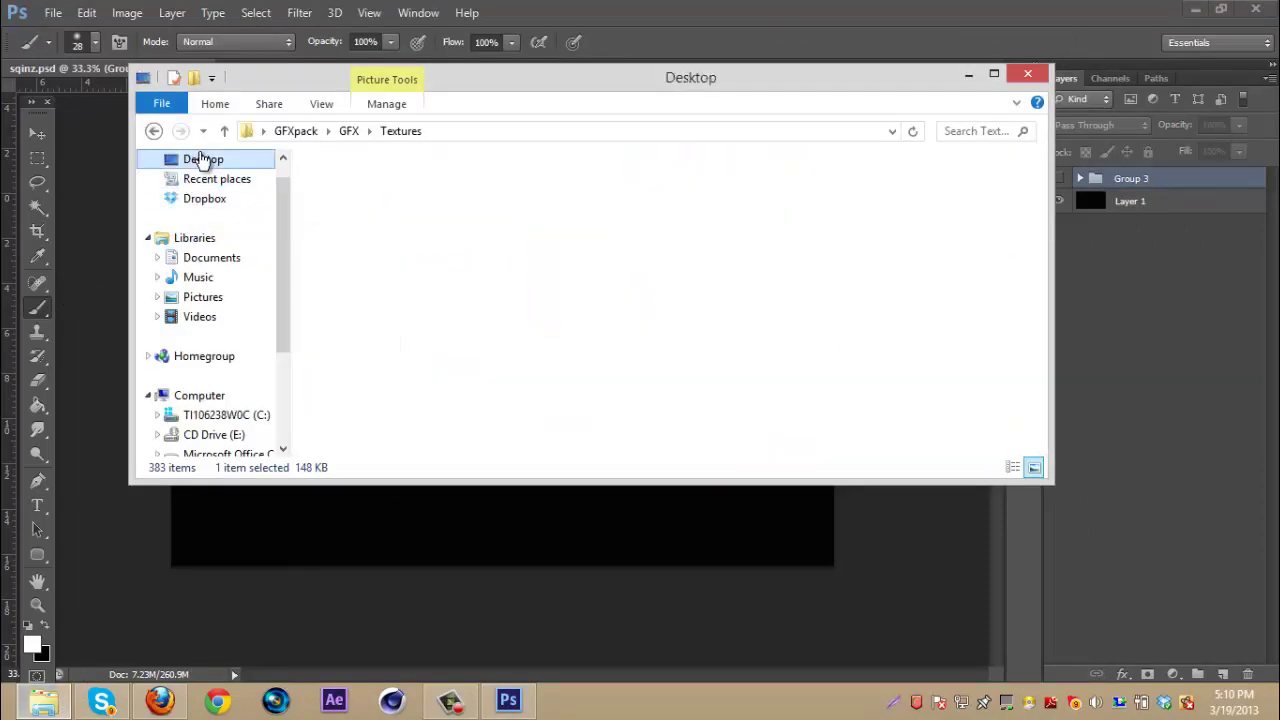
scroll(685, 350, down, 1)
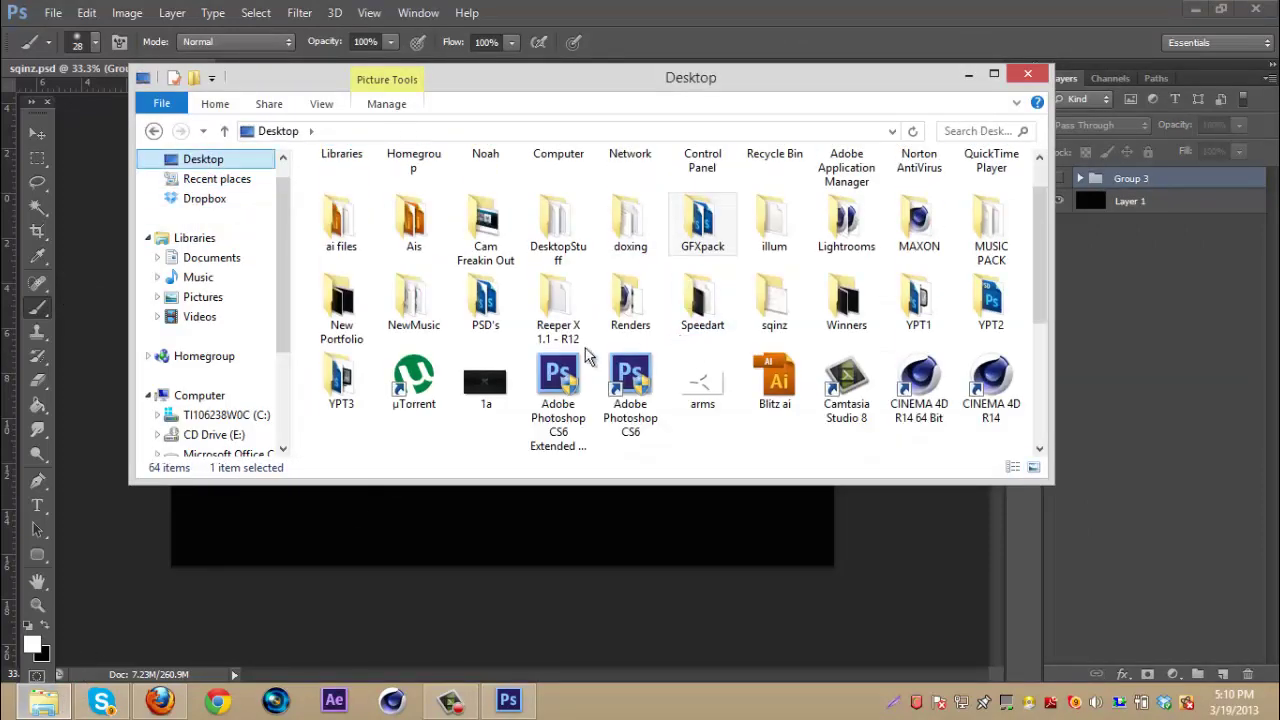
drag(485, 335, 560, 424)
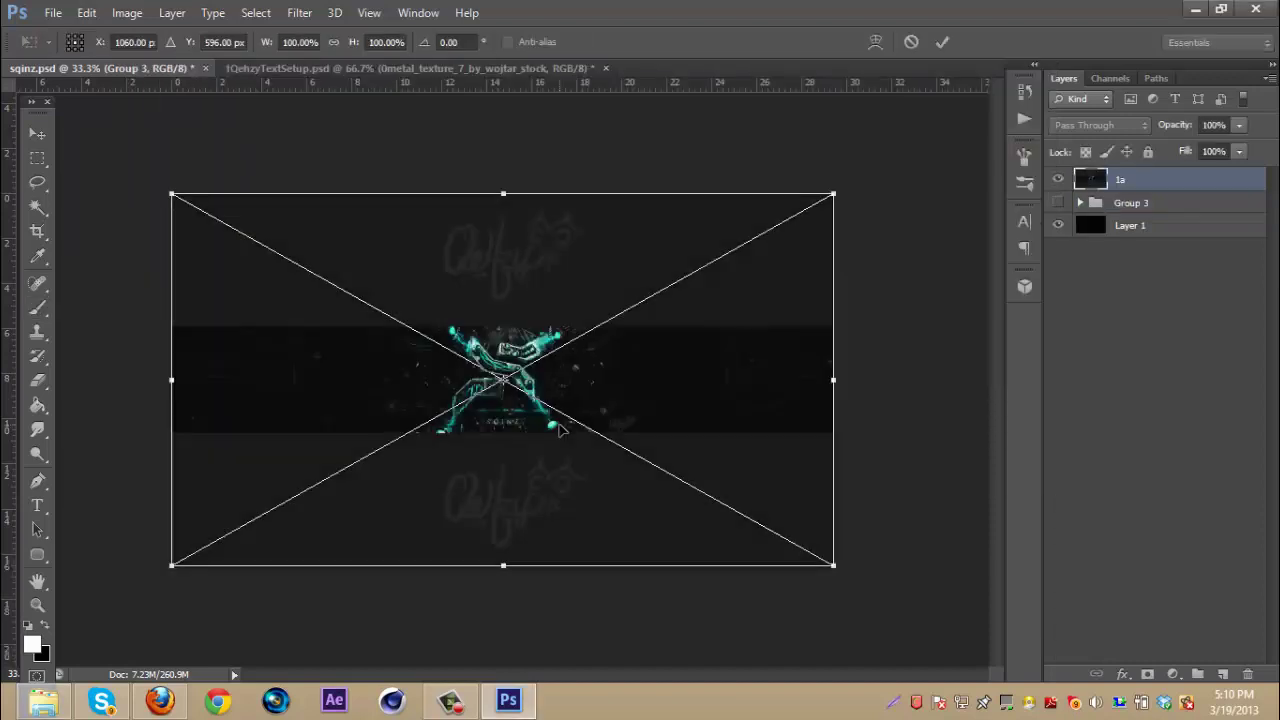
key(Return)
click(416, 349)
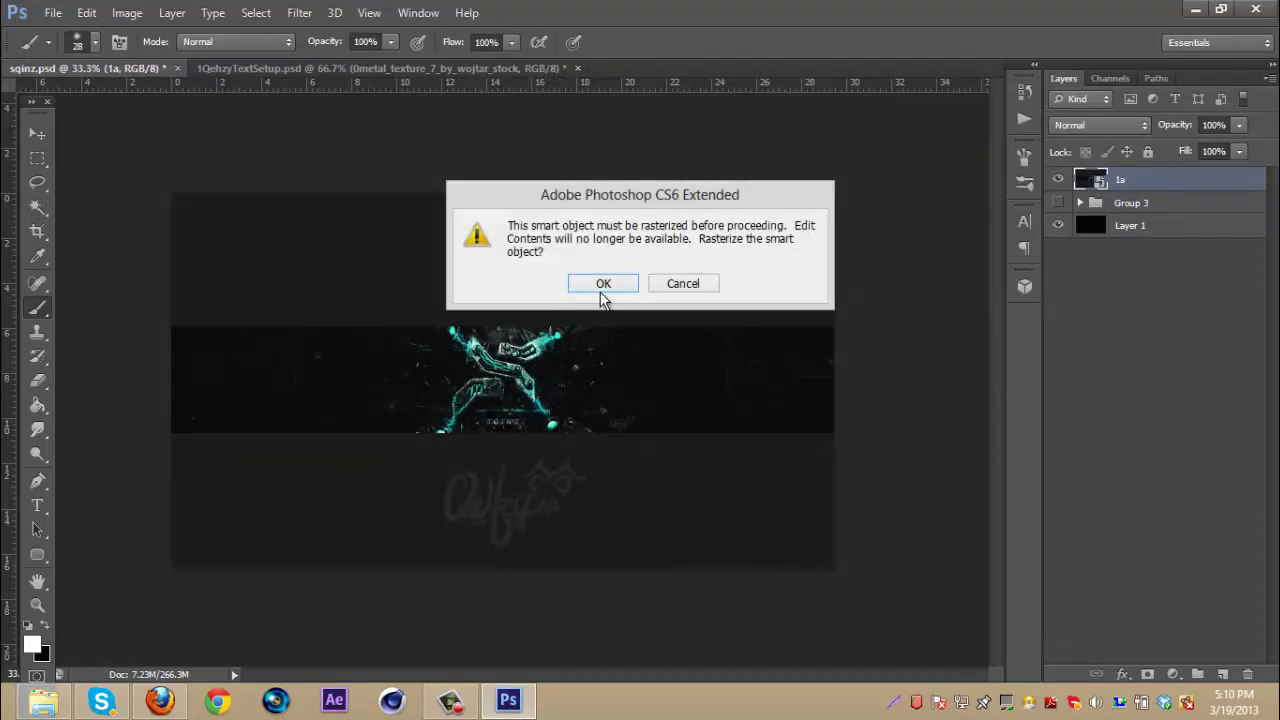
click(603, 283)
Step: Delete the areas of layer 1a above and below the central banner strip, using the guides as selection edges
click(38, 157)
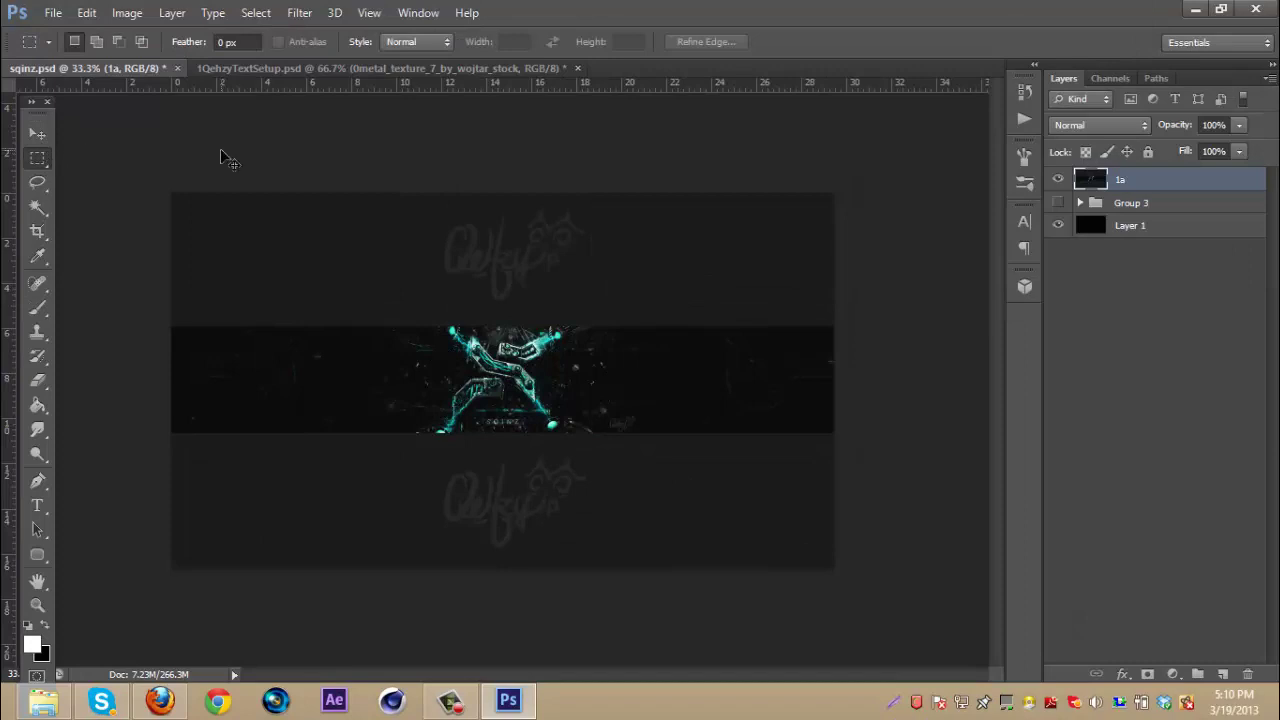
key(ctrl+semicolon)
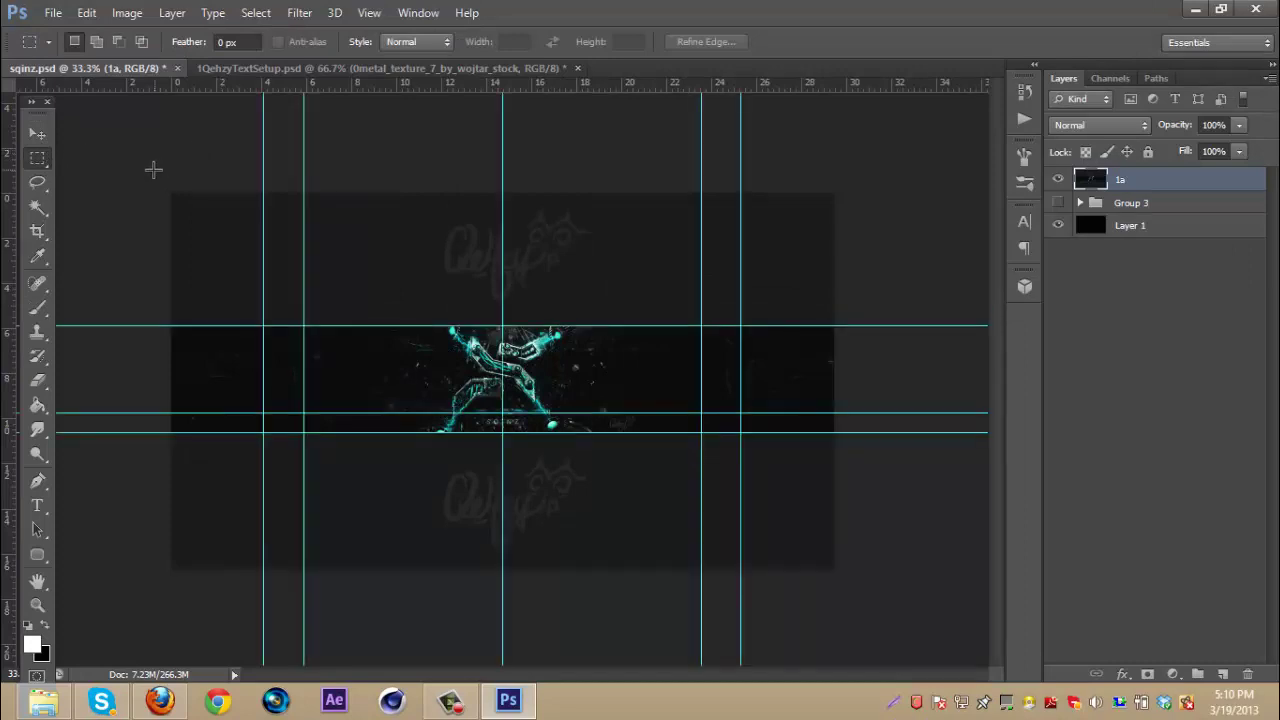
drag(172, 194, 847, 345)
key(Delete)
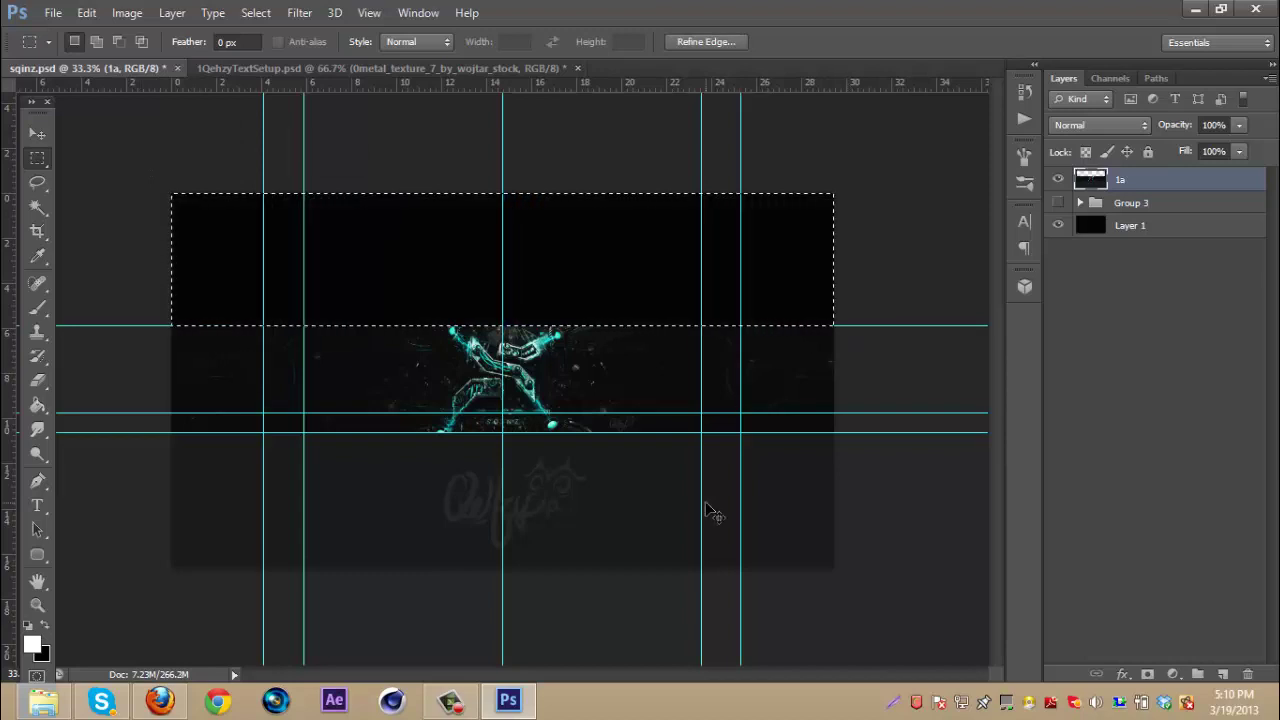
key(ctrl+d)
drag(757, 562, 142, 432)
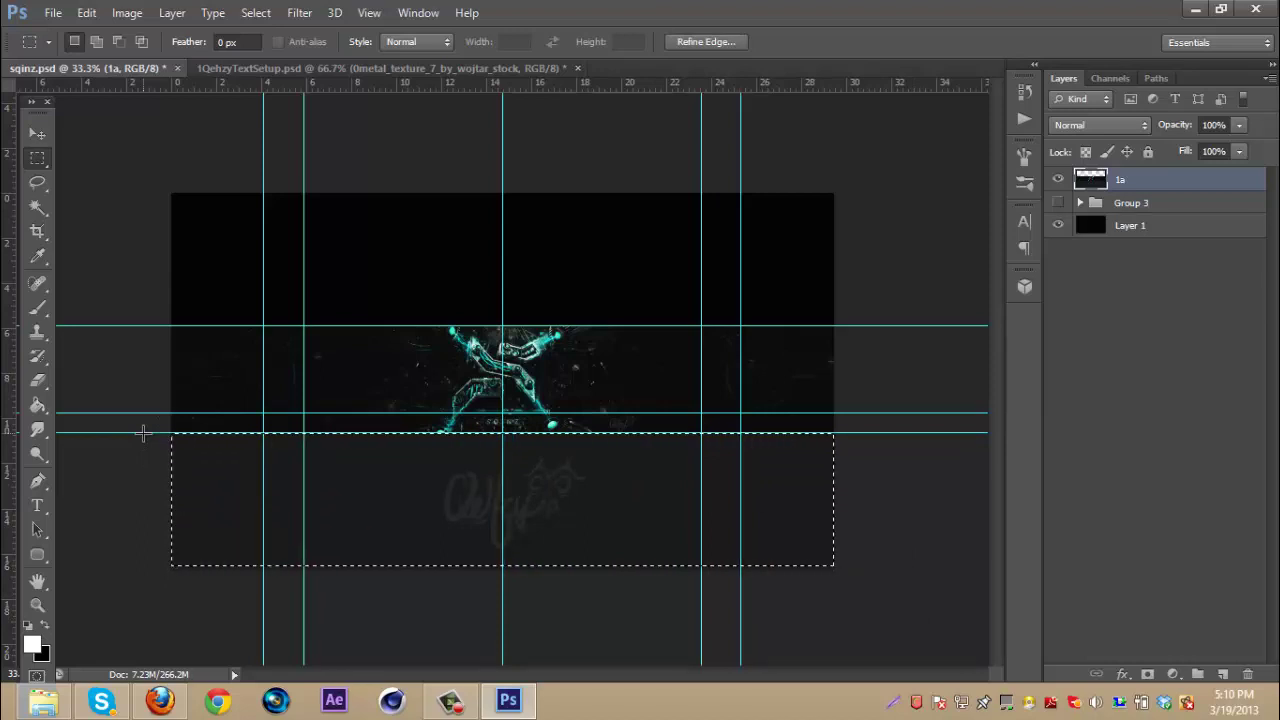
key(Delete)
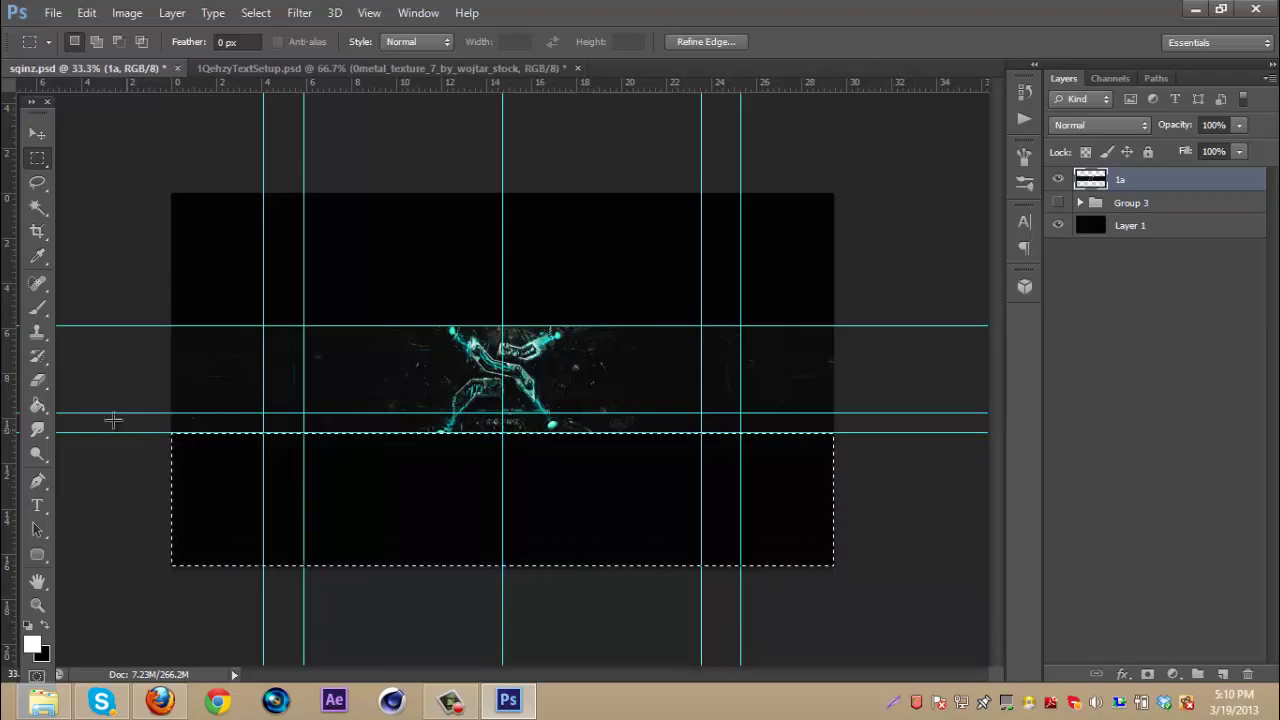
key(ctrl+d)
key(ctrl+semicolon)
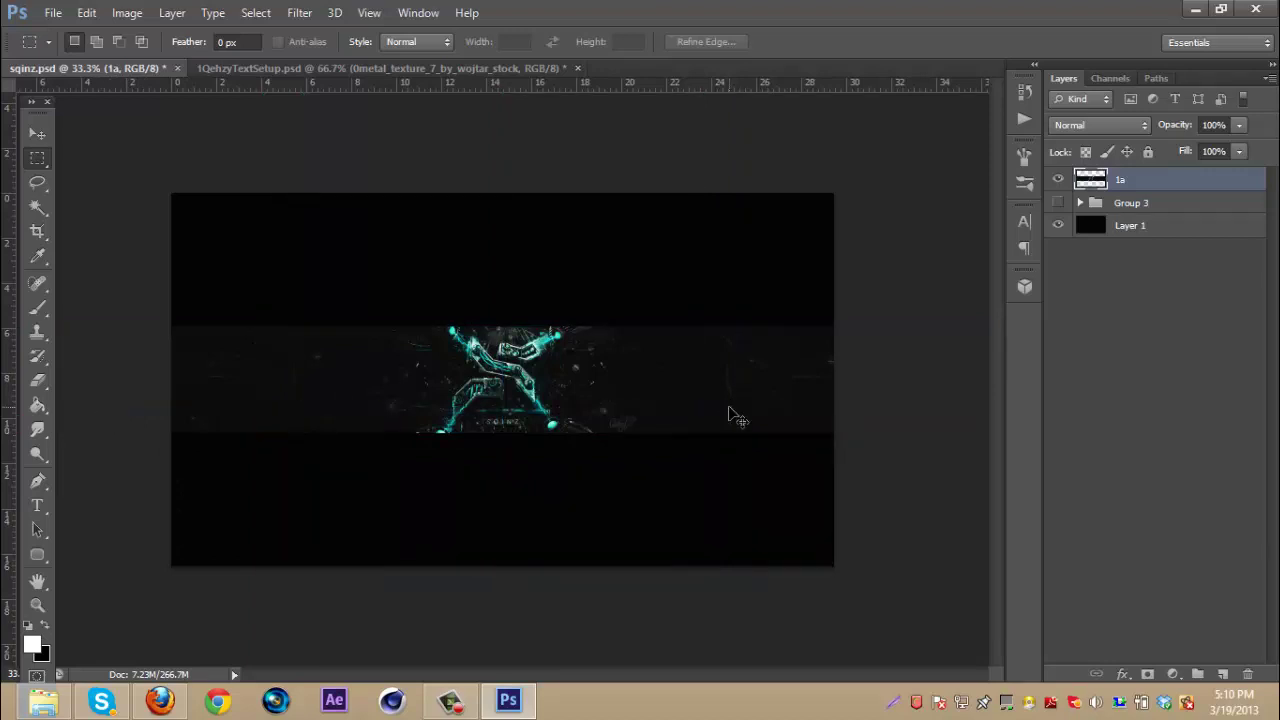
Step: Duplicate layer 1a and apply a Motion Blur with a 0° angle and 50-pixel distance to the copy
key(ctrl+plus)
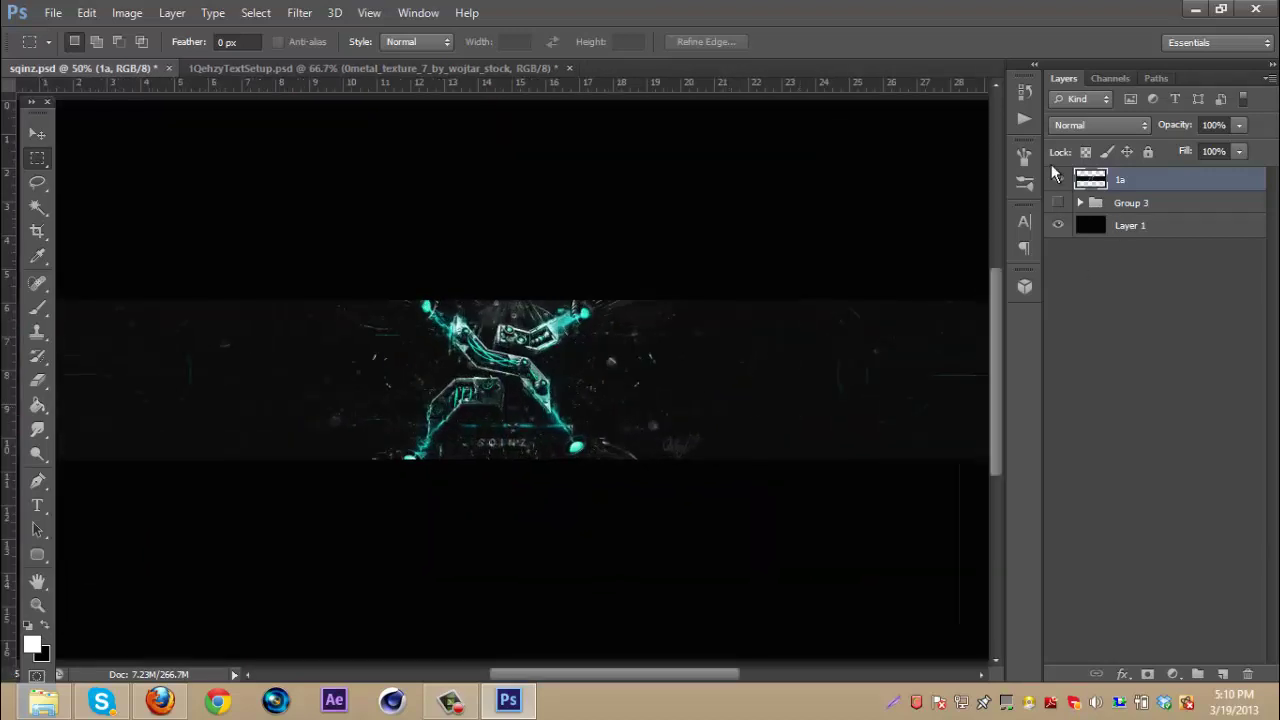
click(1057, 178)
key(ctrl+j)
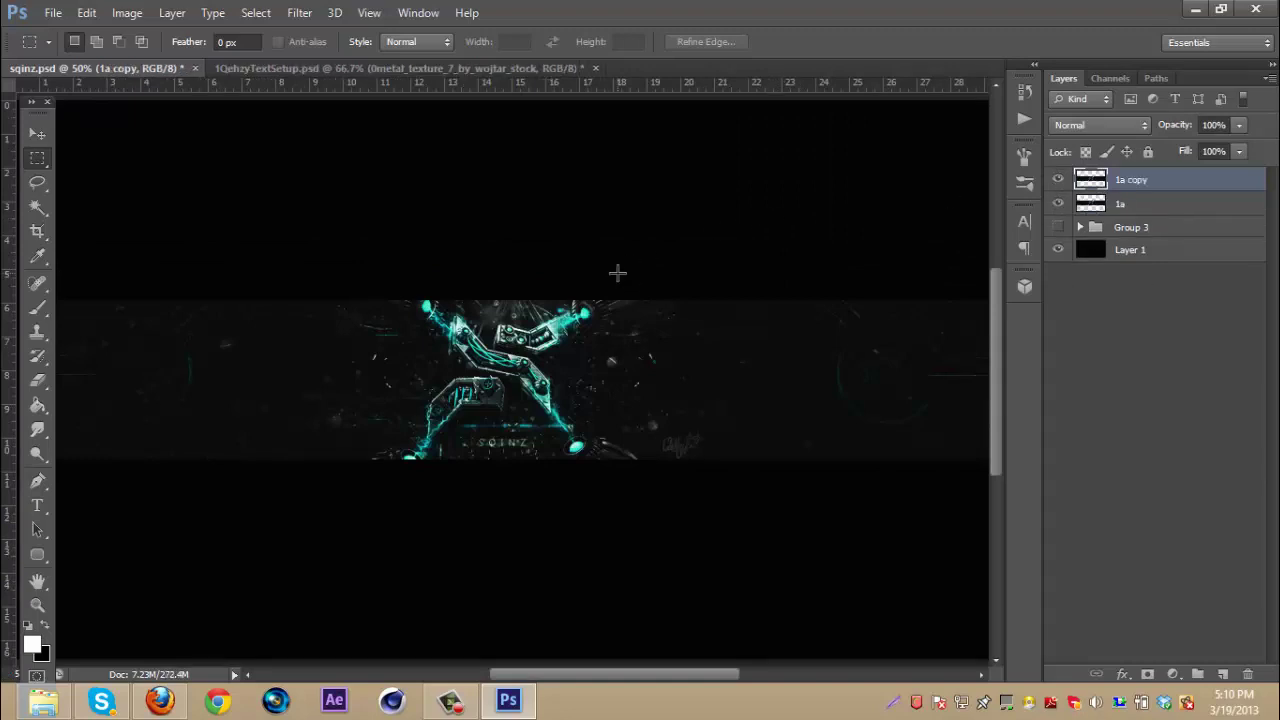
click(302, 14)
mouse_move(465, 206)
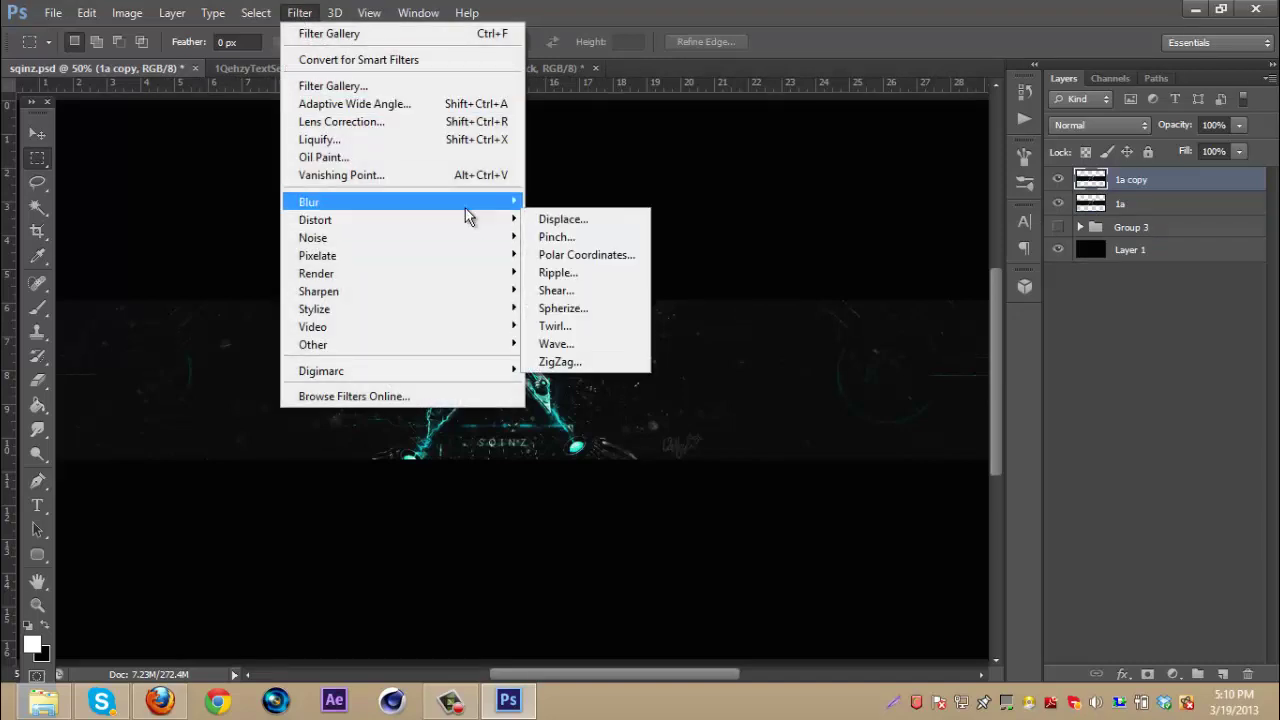
click(575, 370)
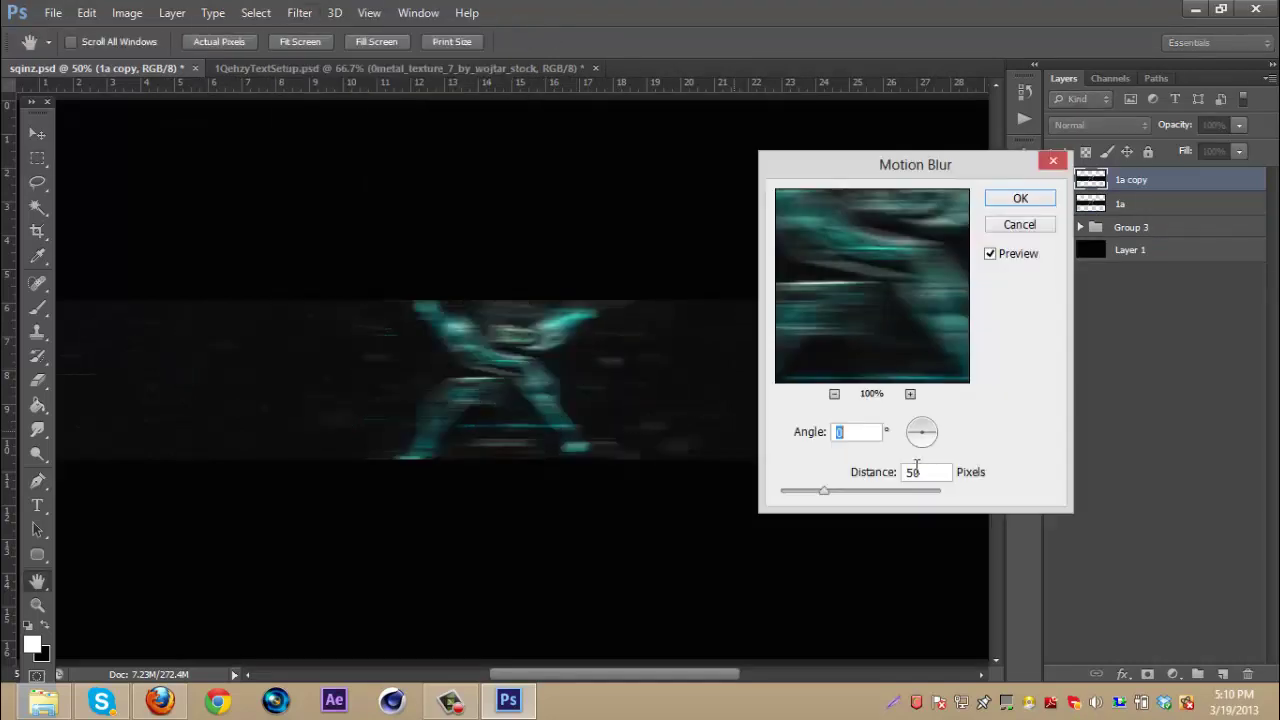
text(5)
mouse_move(930, 414)
mouse_down()
mouse_move(920, 409)
mouse_move(942, 411)
mouse_move(945, 431)
mouse_up()
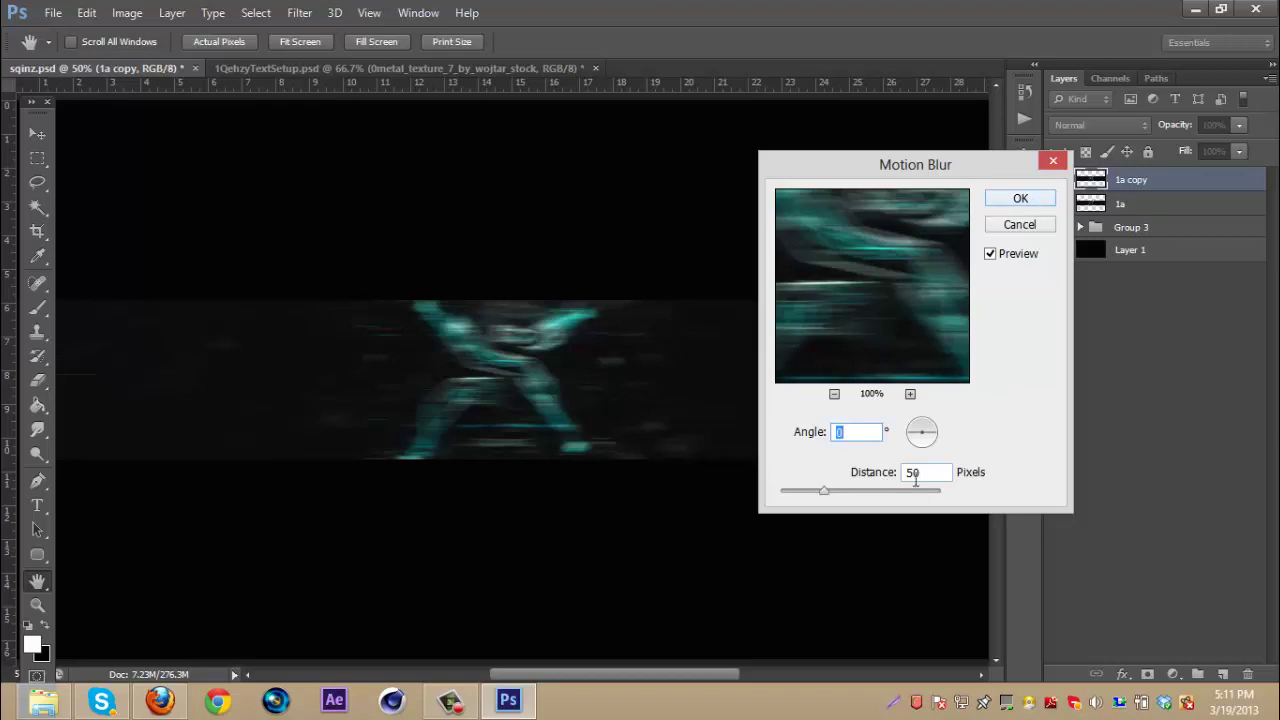
click(1018, 200)
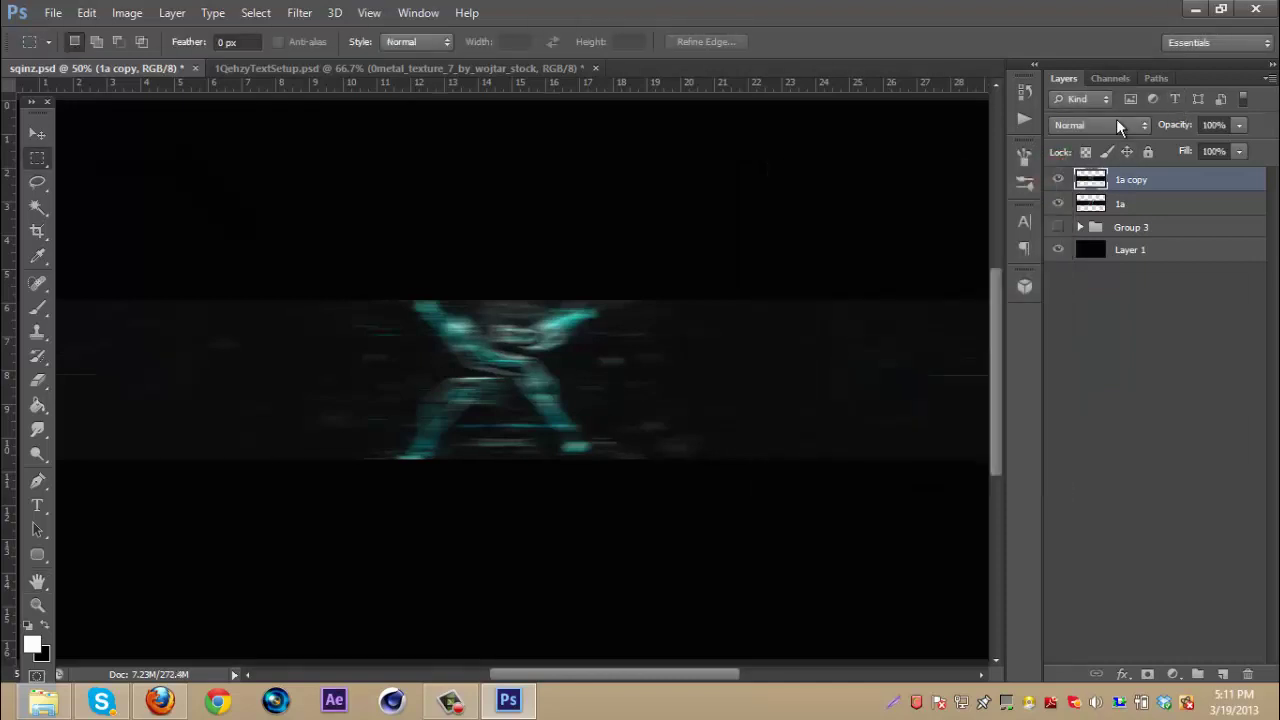
Step: Blend the motion-blurred copy in Lighten mode at 30% opacity and merge it with layer 1a
click(1116, 122)
click(1094, 281)
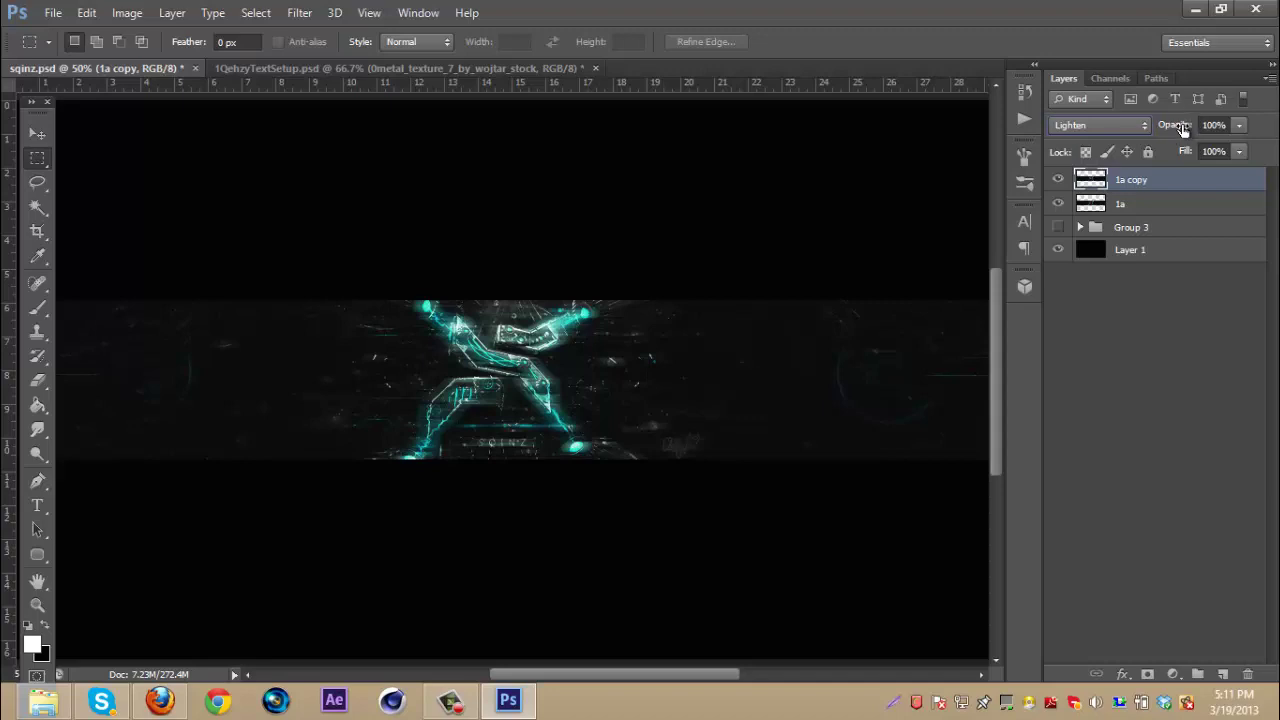
drag(1180, 126, 1122, 150)
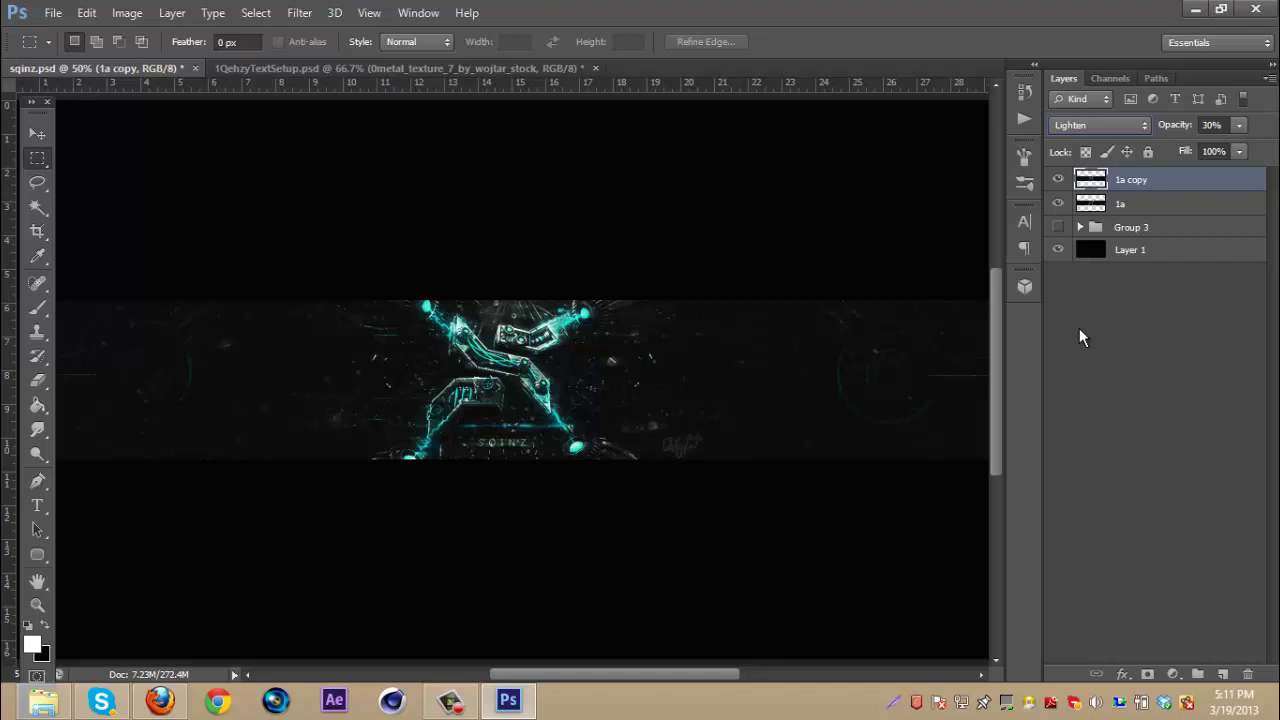
shift+click(1151, 205)
right_click(1151, 205)
click(868, 474)
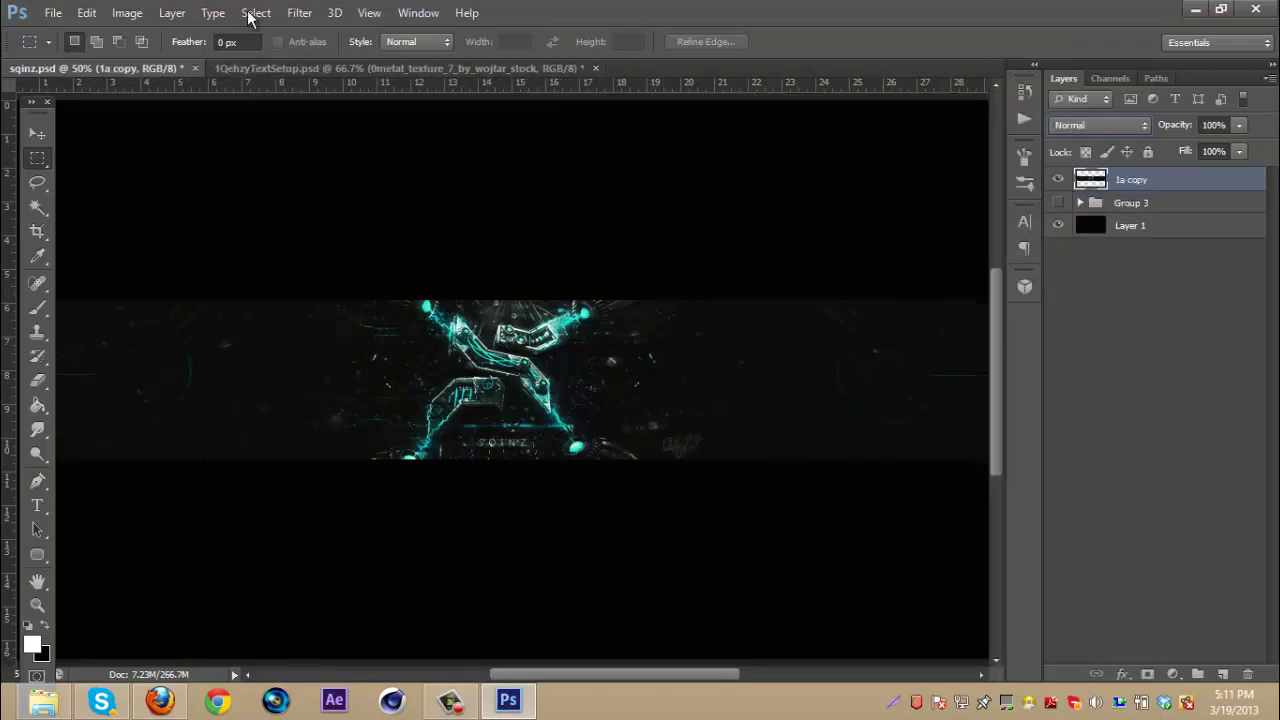
Step: Apply a Ripple distortion of 25% with Medium size to the merged banner layer
click(299, 12)
mouse_move(474, 224)
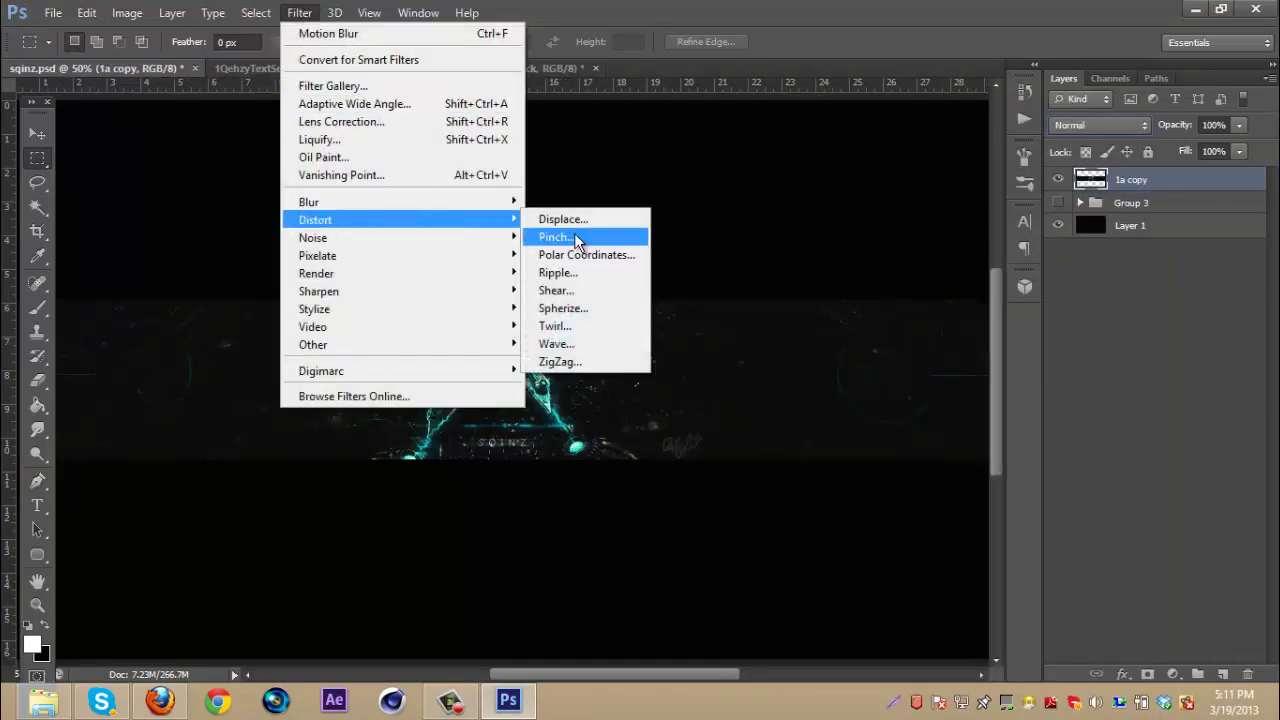
click(558, 272)
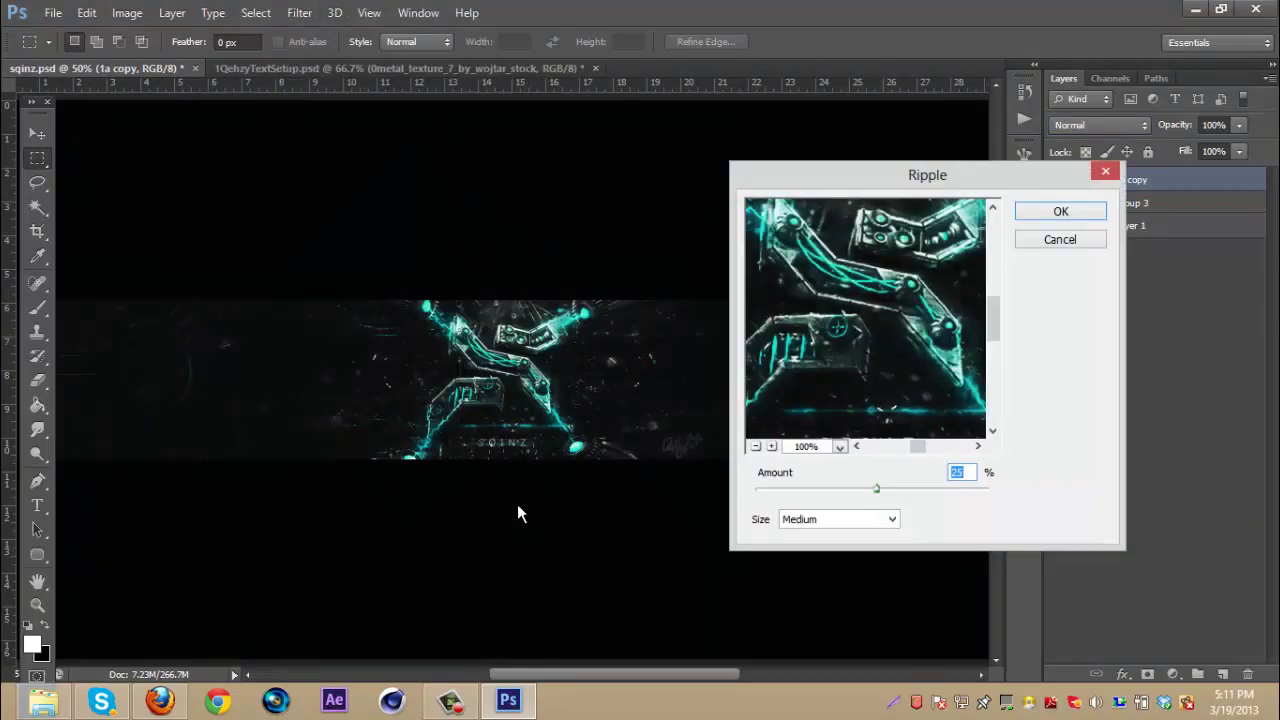
text(25)
click(1058, 211)
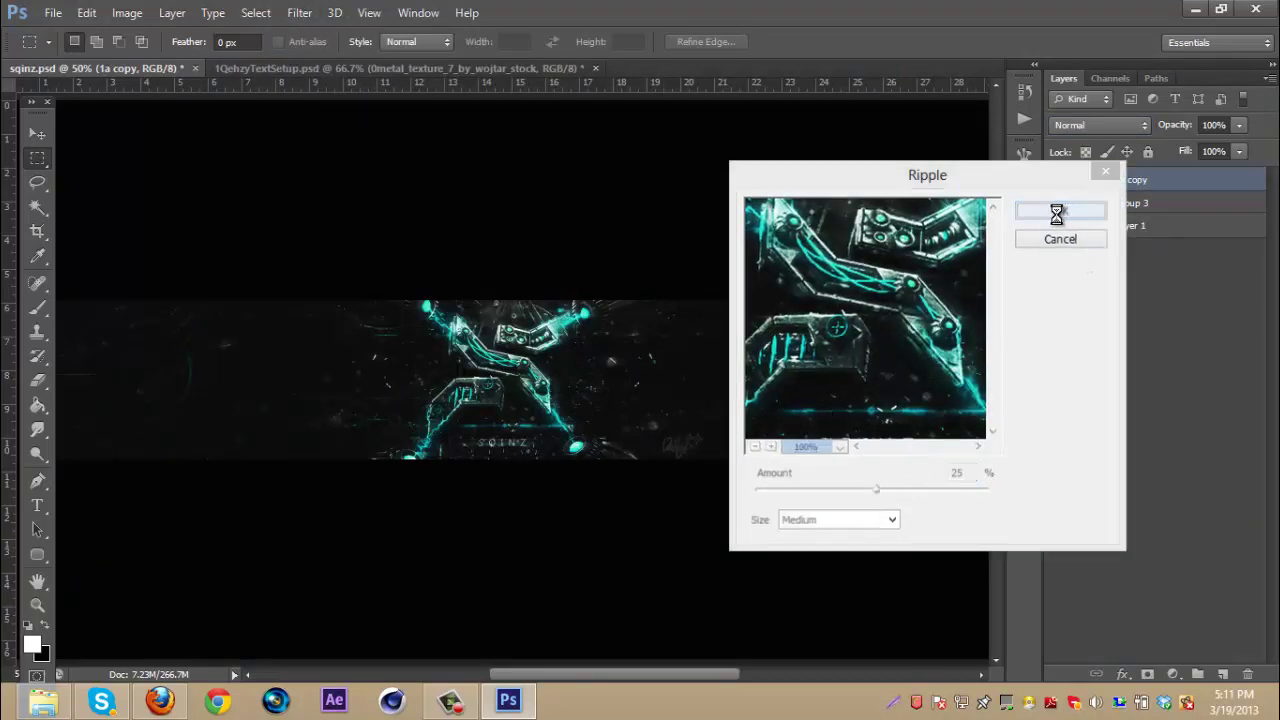
Step: Duplicate the rippled banner layer twice
click(37, 136)
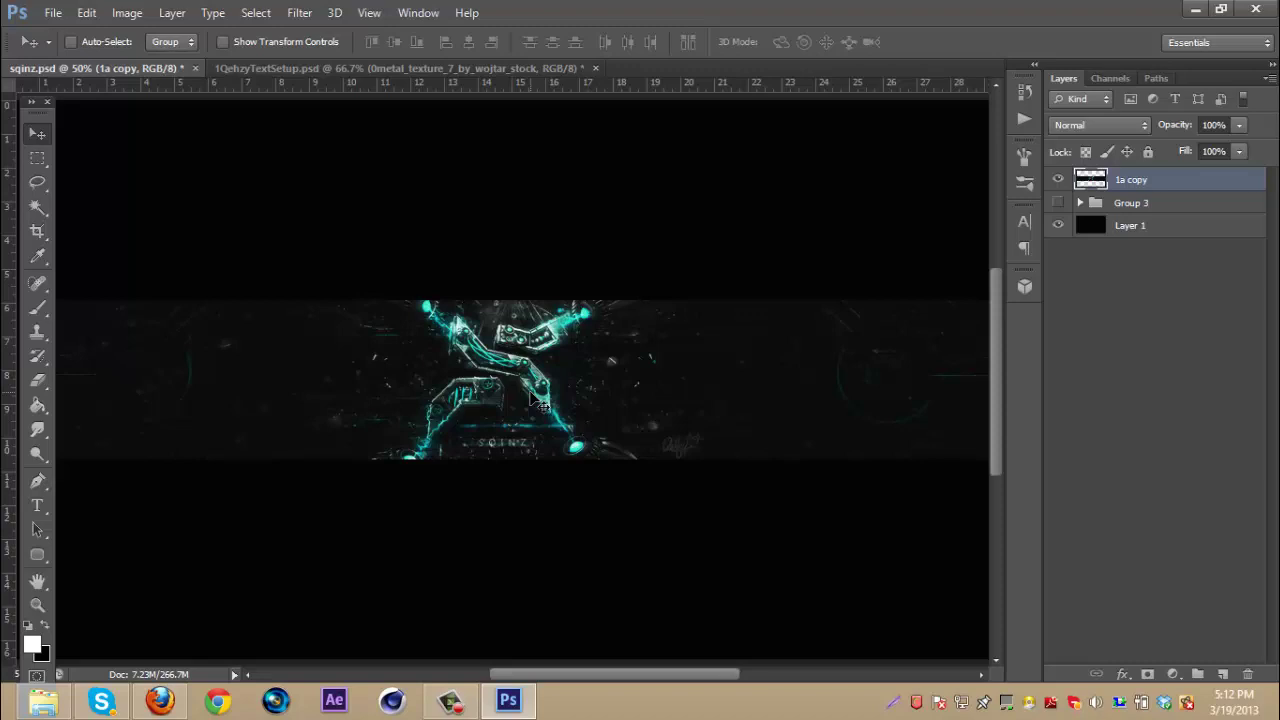
key(ctrl+j)
key(ctrl+j)
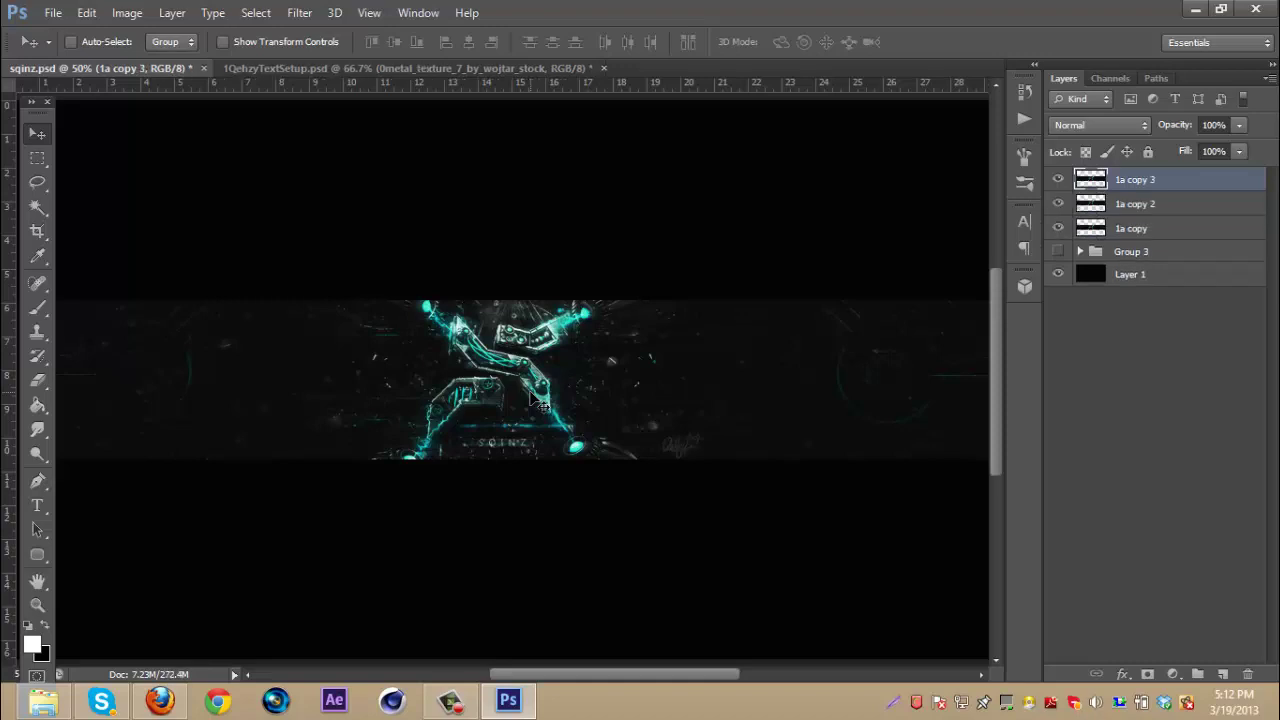
Step: Turn off the green channel in the blending options of 1a copy 3 and nudge that layer to X 1062 px
double_click(1168, 192)
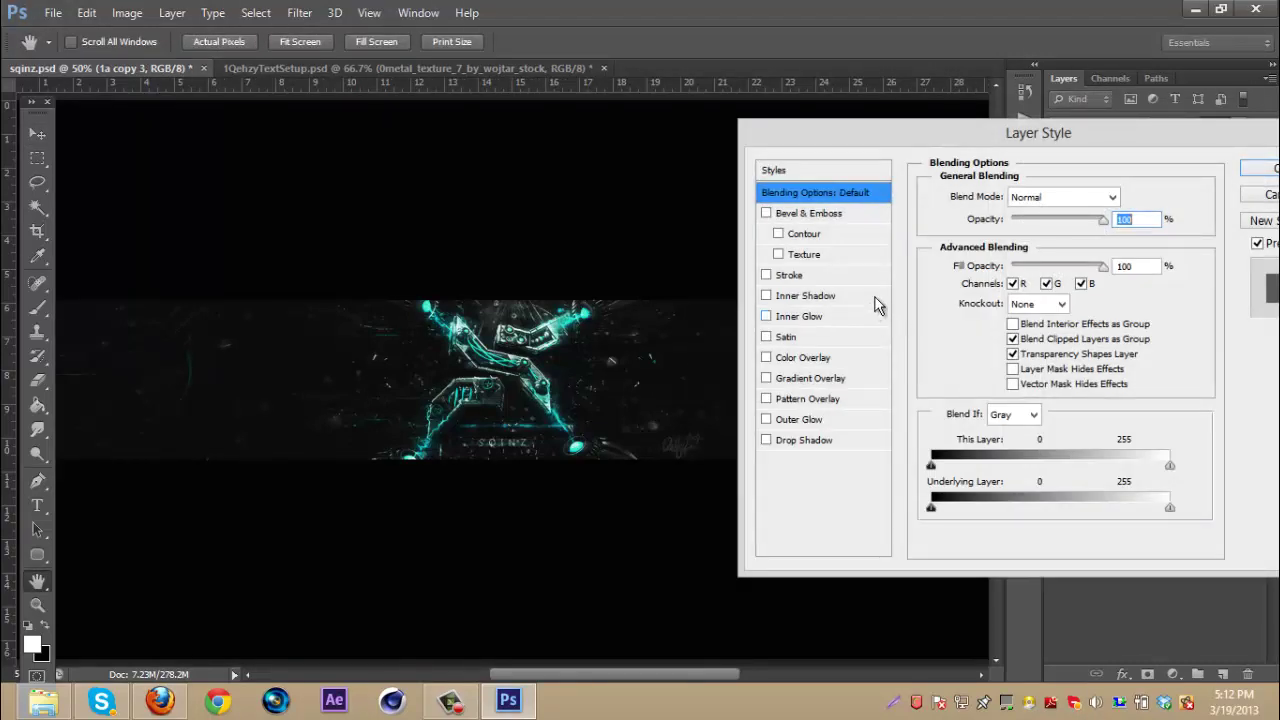
click(1046, 284)
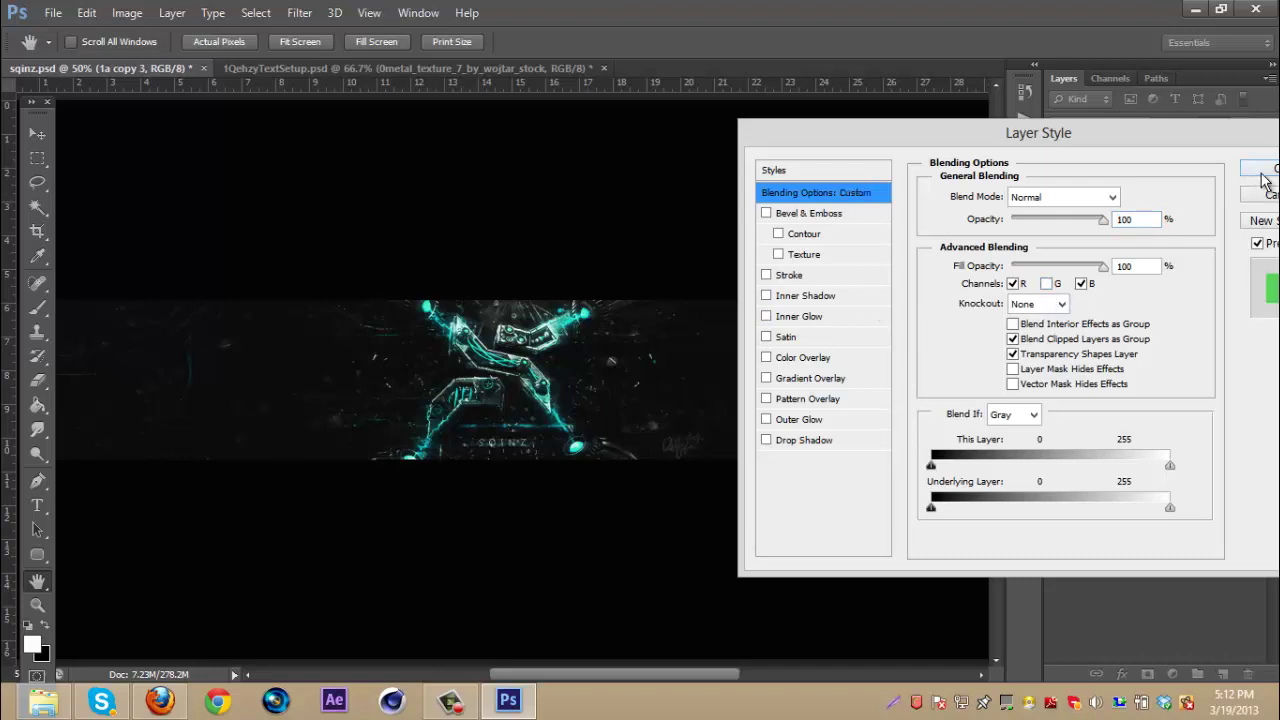
click(1080, 284)
click(1082, 284)
click(1274, 168)
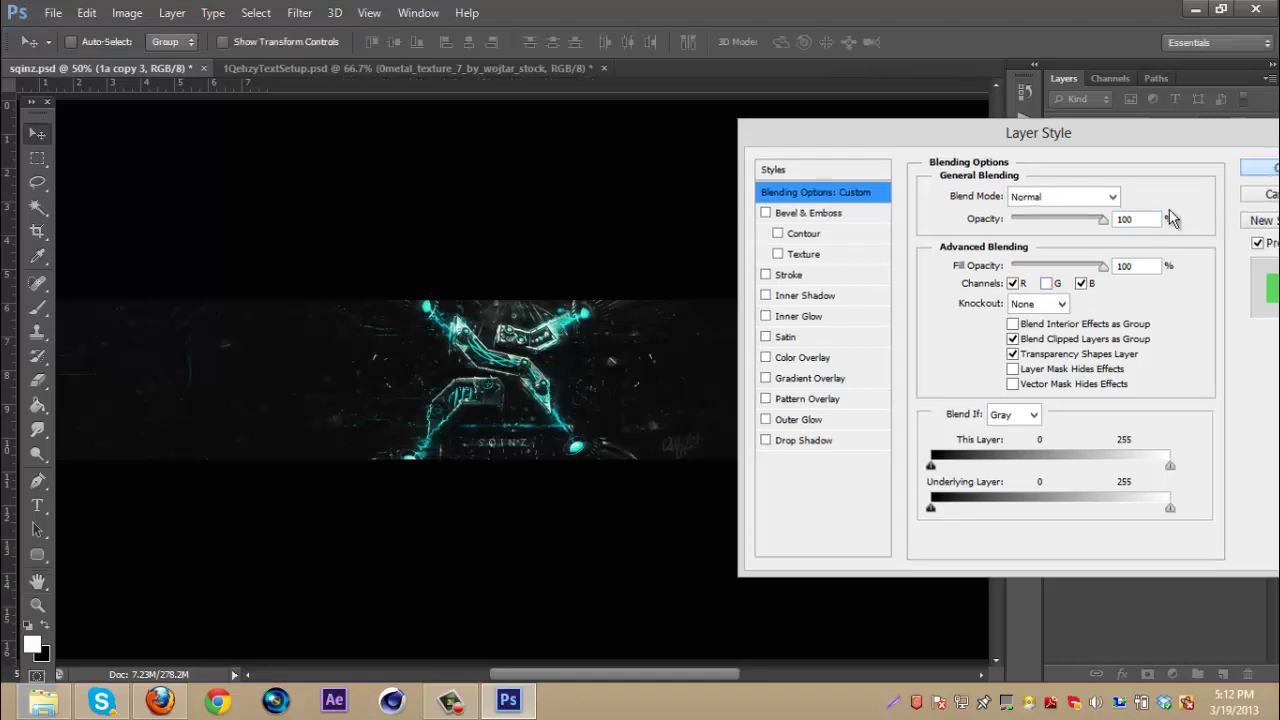
key(ctrl+t)
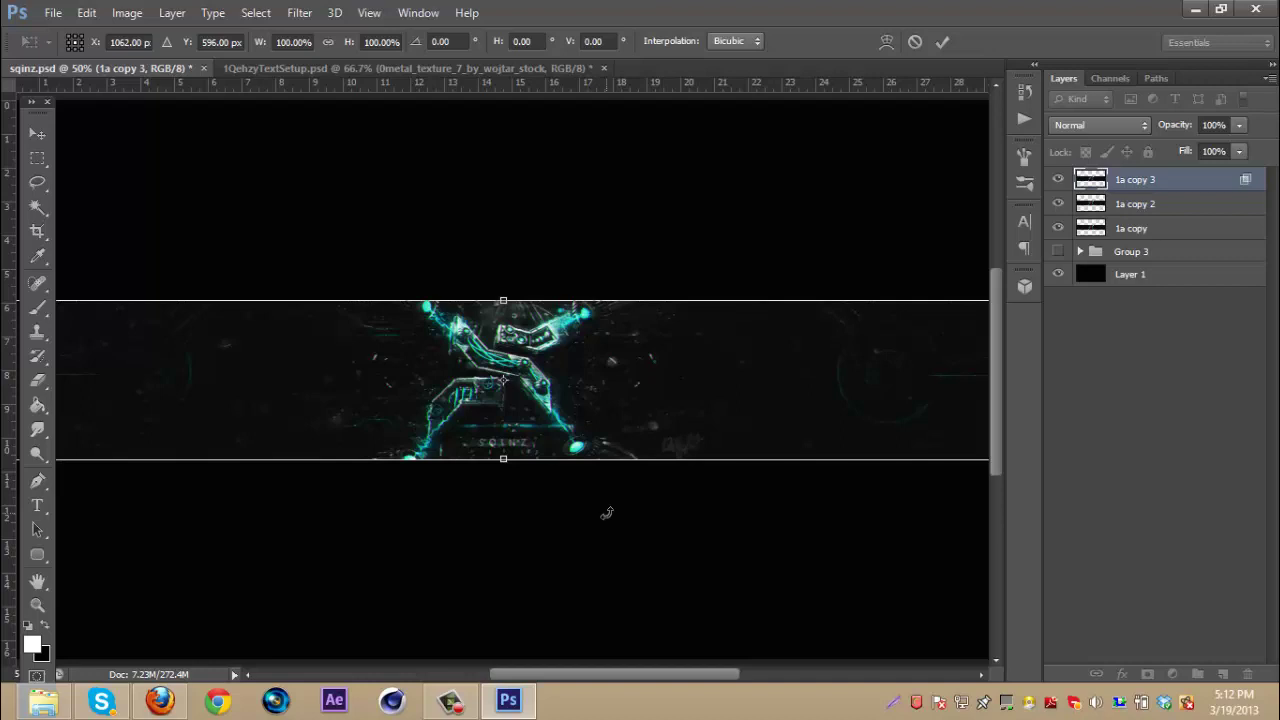
key(Return)
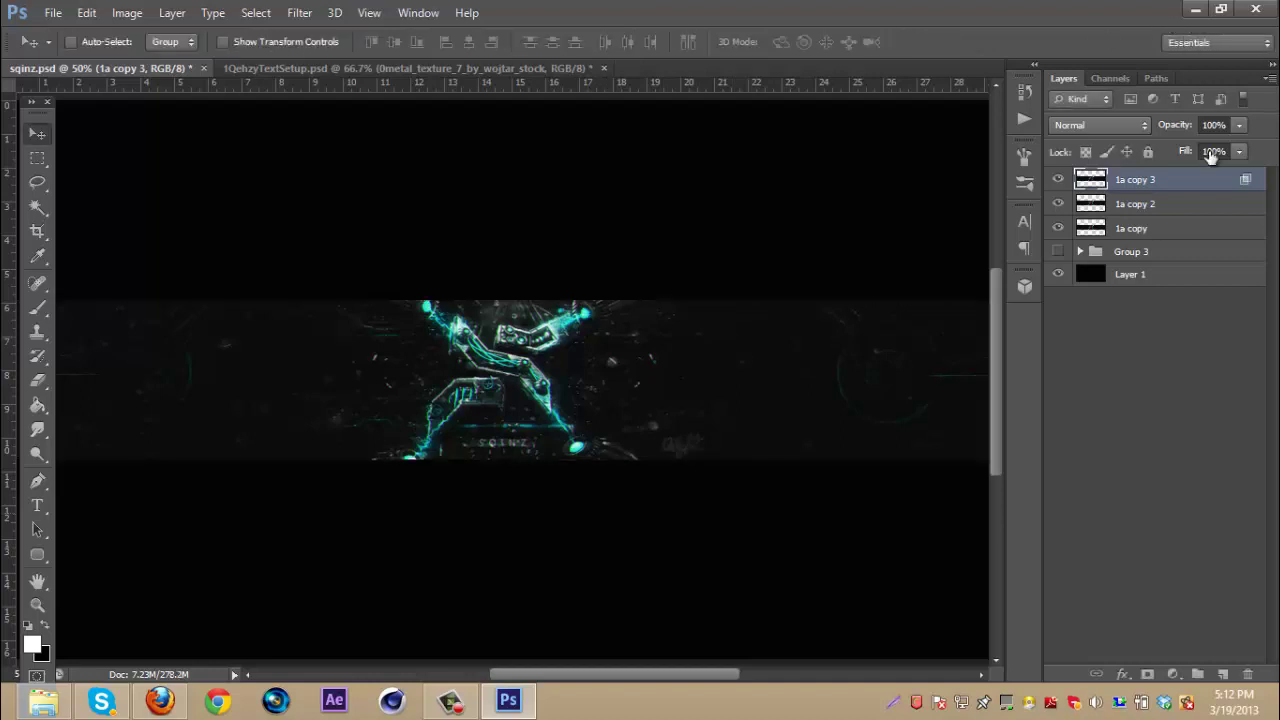
Step: Turn off the red and blue channels of 1a copy 2 and nudge that layer to X 1058 px
click(1196, 210)
double_click(1197, 218)
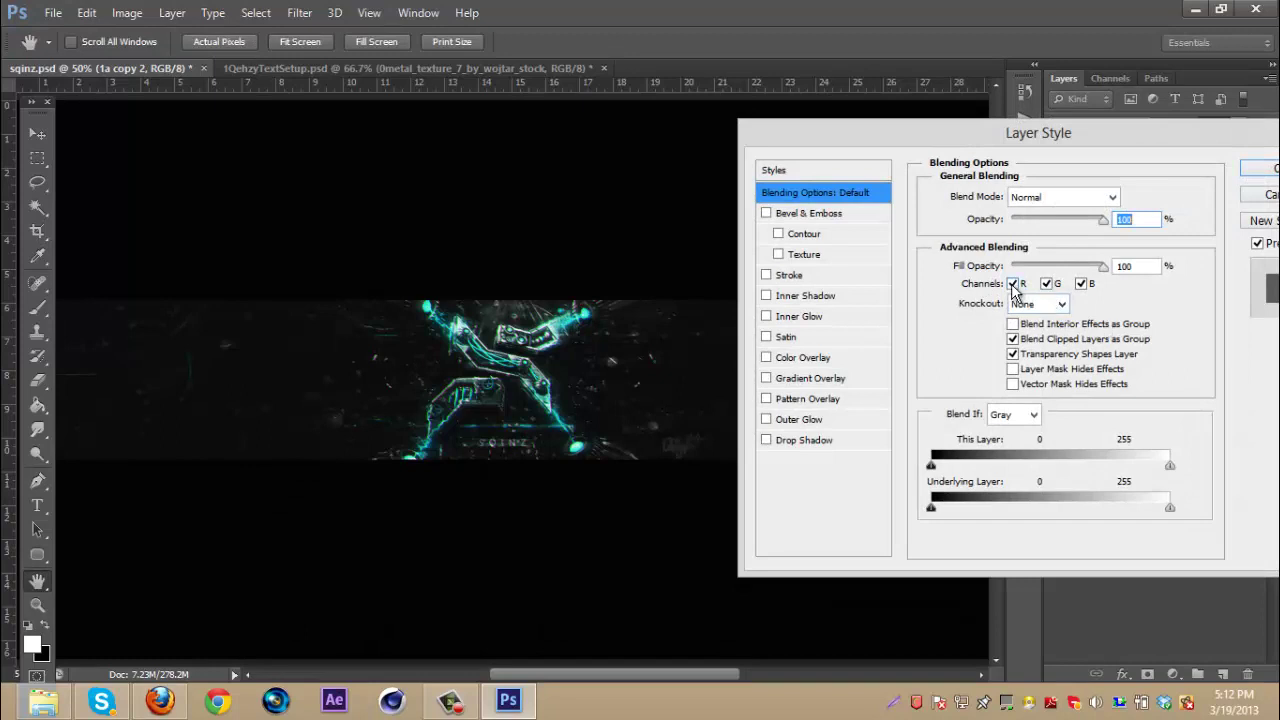
click(1013, 284)
click(1081, 284)
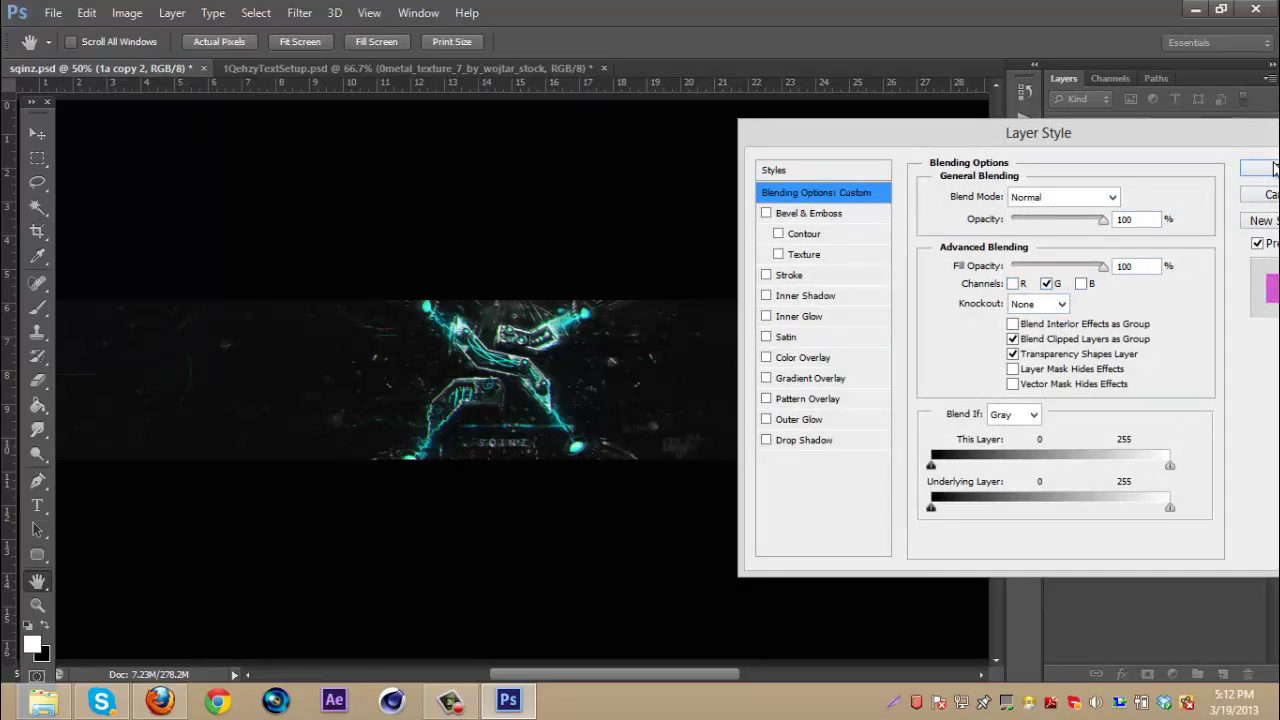
drag(1220, 129, 1094, 118)
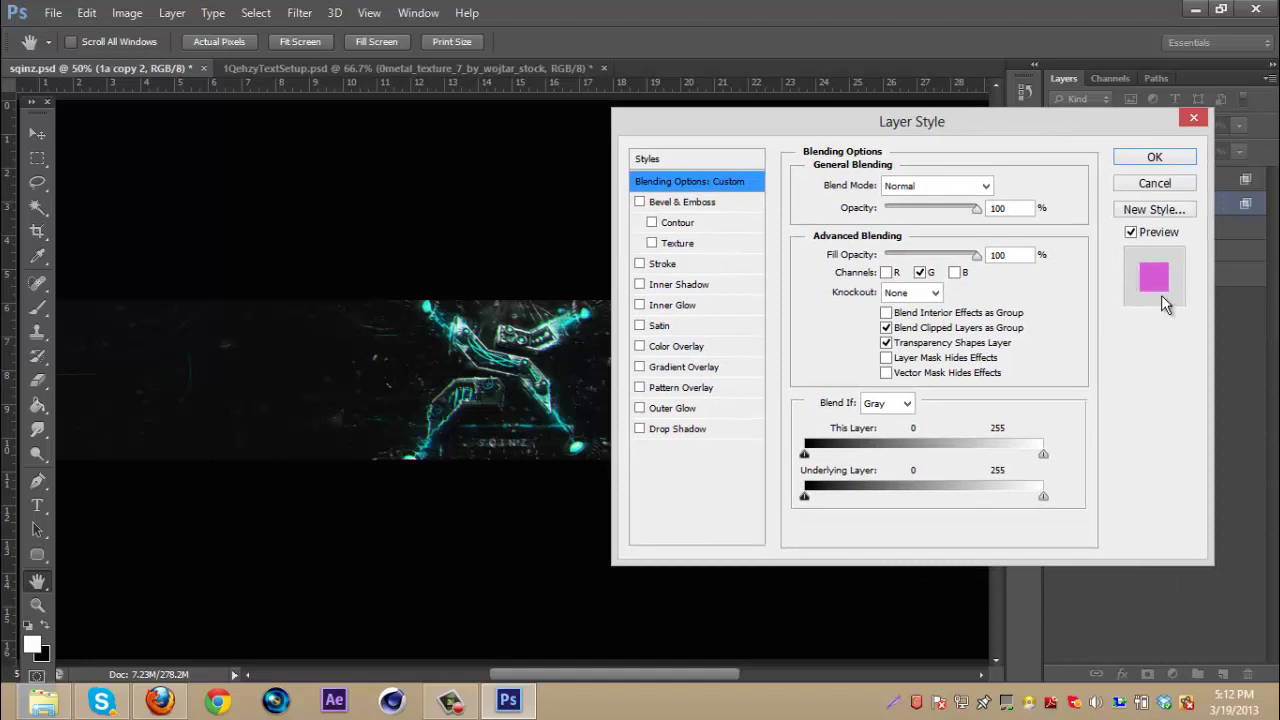
click(1155, 160)
key(ctrl+t)
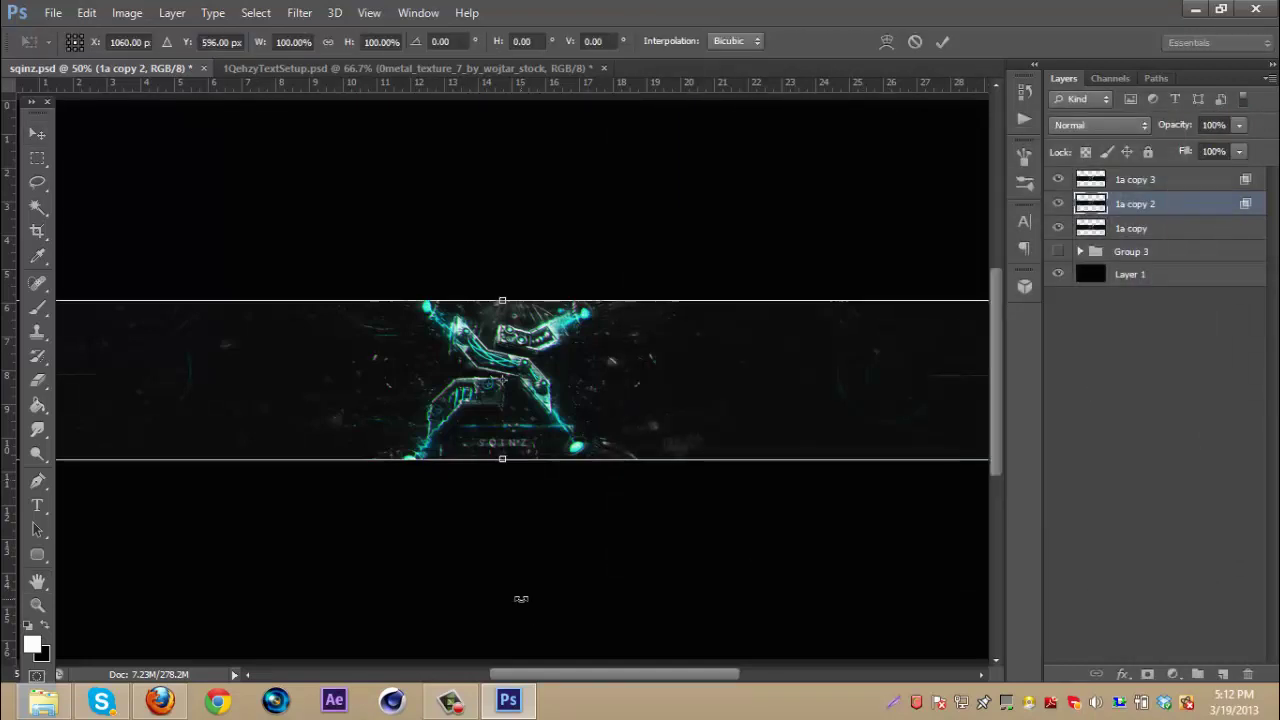
key(Left)
key(Left)
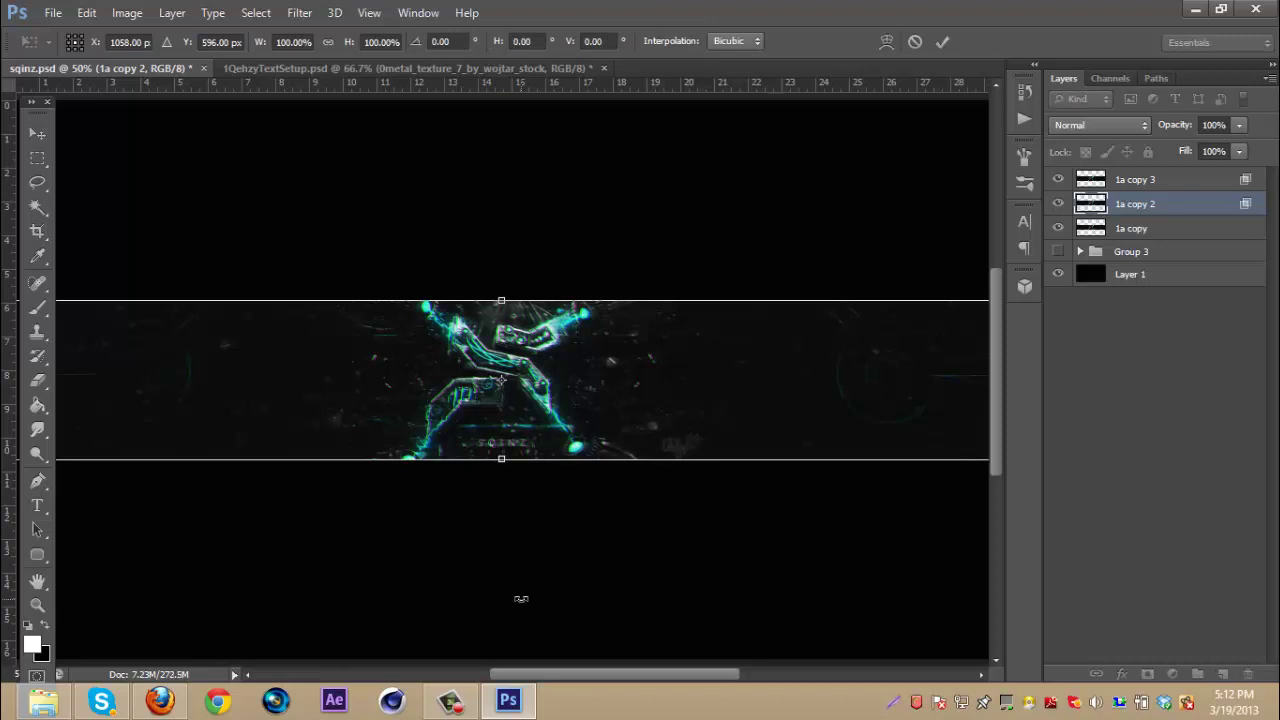
key(Return)
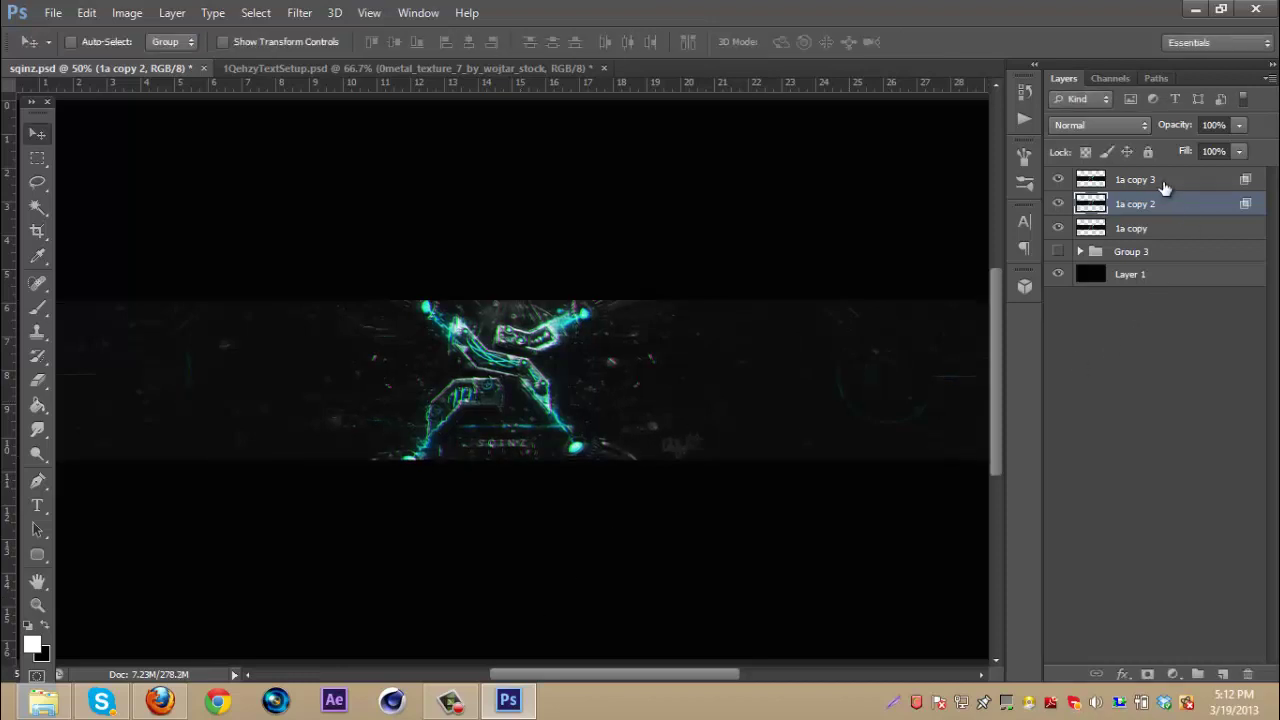
Step: Lower 1a copy 3 and 1a copy 2 to 55% opacity and merge them with 1a copy
shift+click(1163, 183)
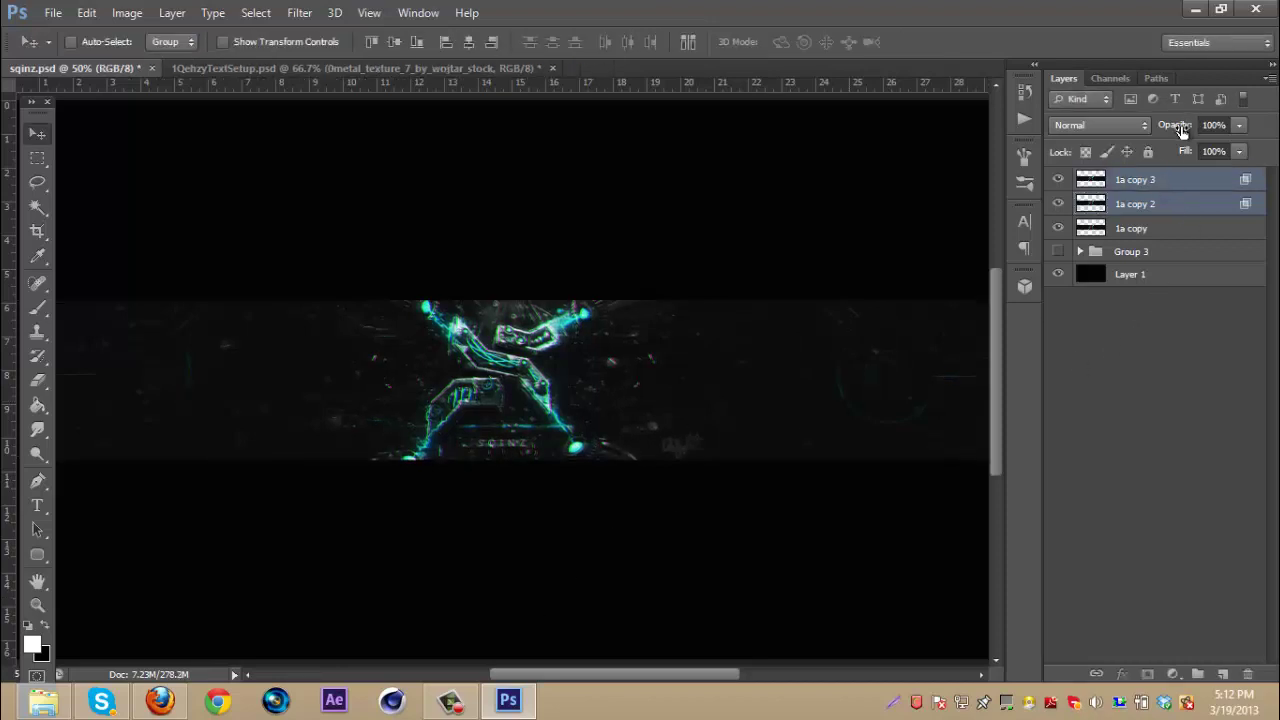
drag(1181, 130, 1146, 140)
drag(1145, 141, 1145, 145)
shift+click(1182, 227)
right_click(1182, 226)
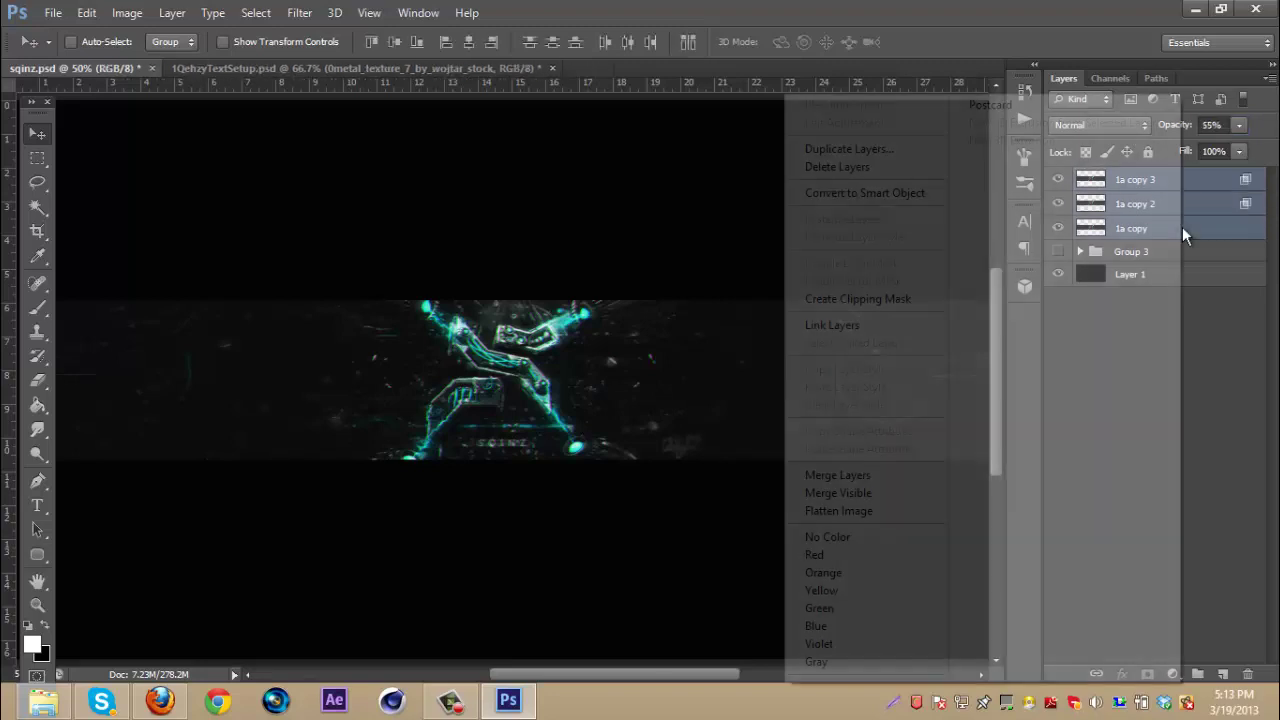
click(875, 474)
click(452, 704)
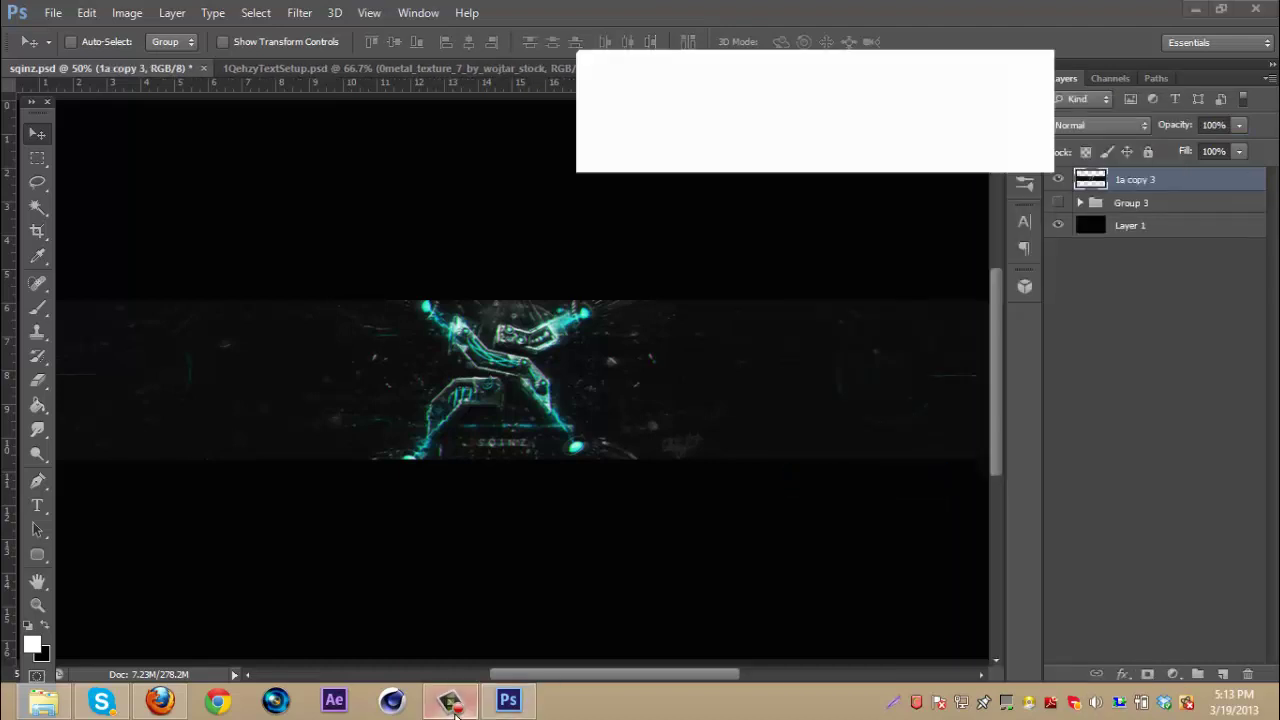
click(452, 704)
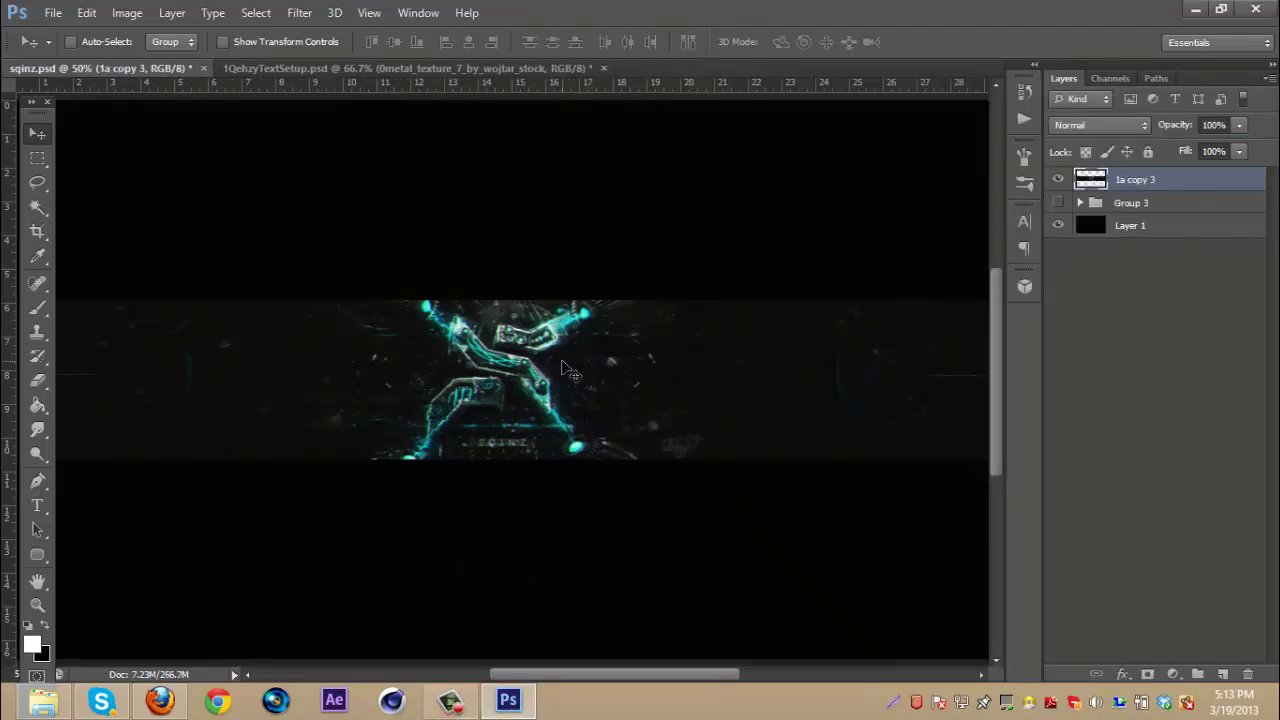
Step: Duplicate the merged banner layer and apply a Gaussian Blur with a 1.5-pixel radius to the copy
key(ctrl+j)
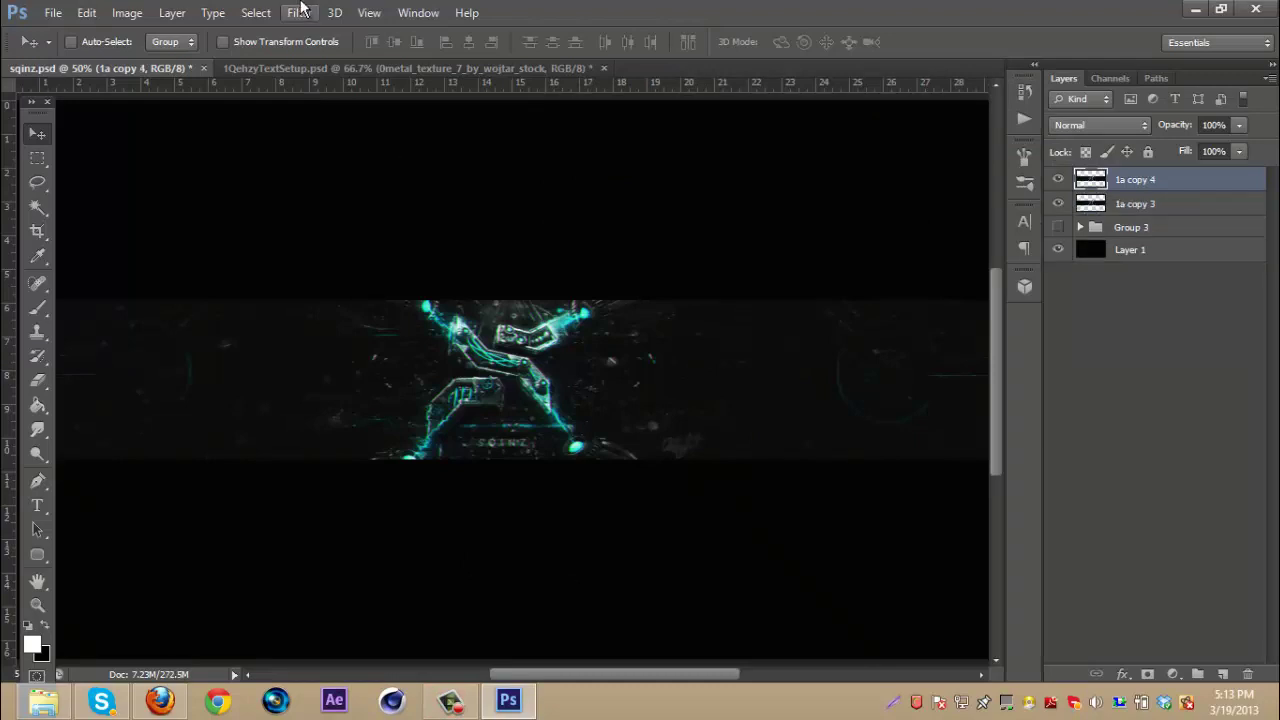
click(299, 12)
mouse_move(455, 204)
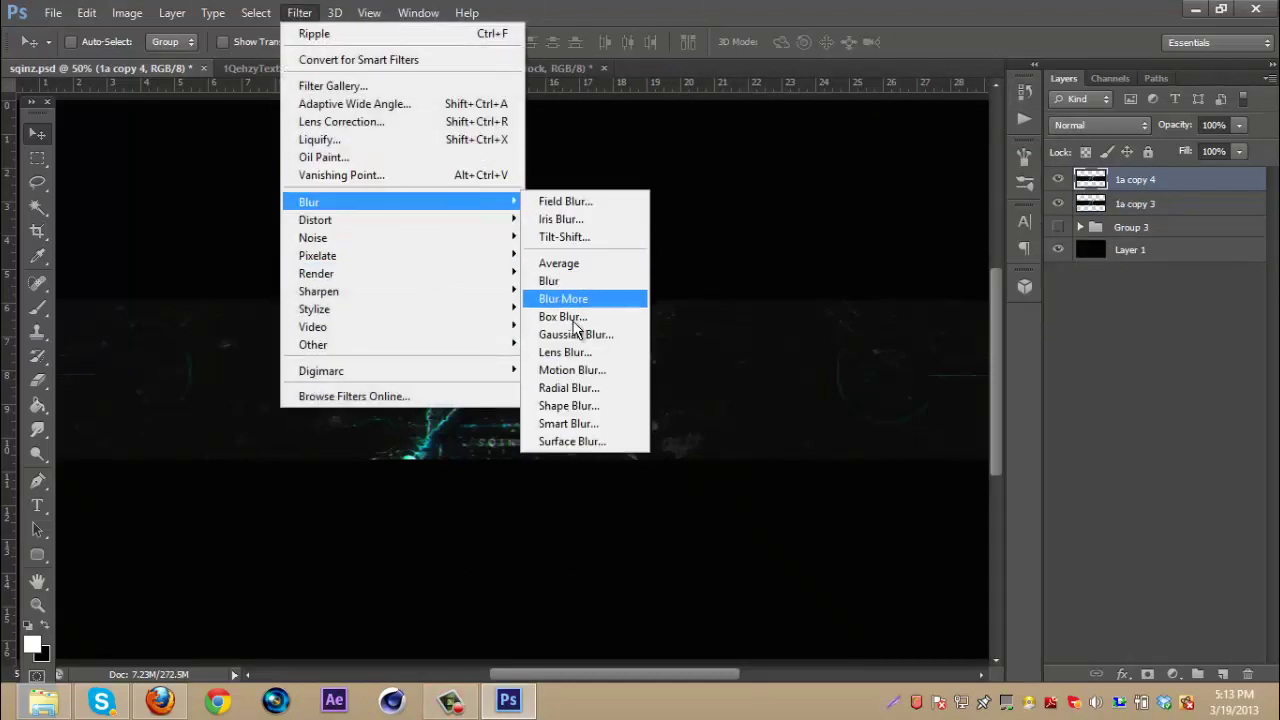
click(583, 333)
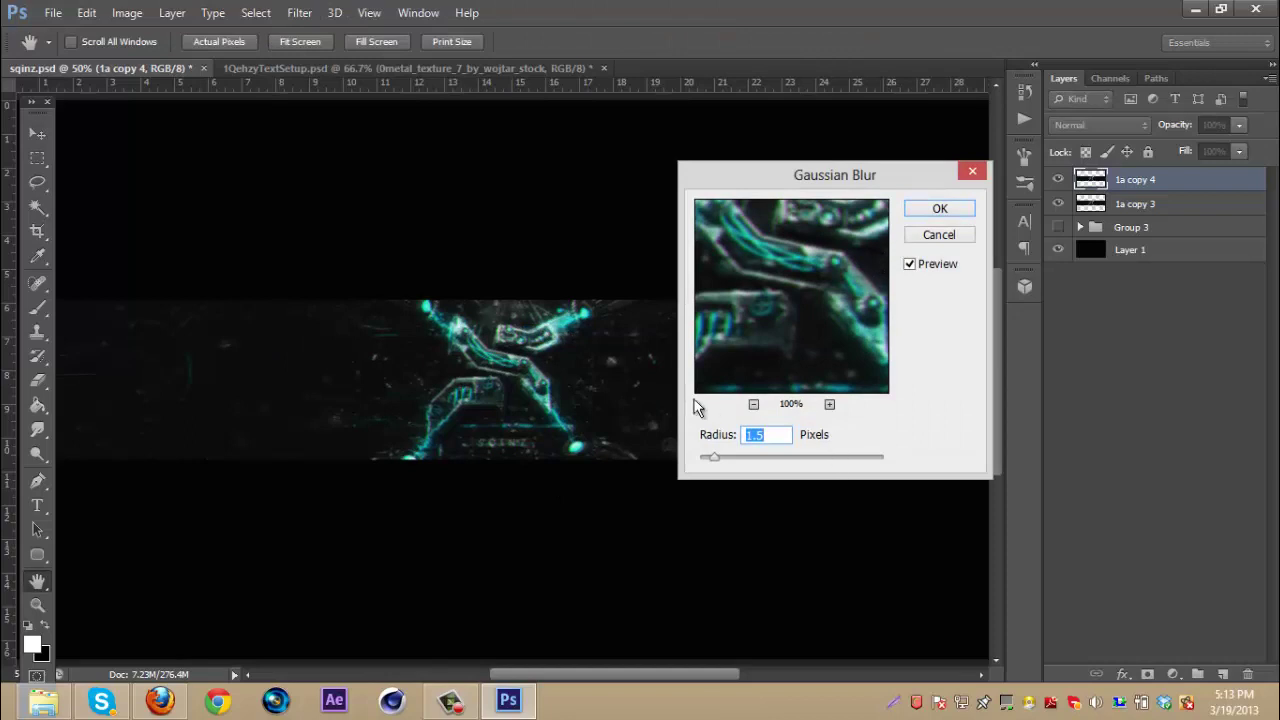
click(940, 209)
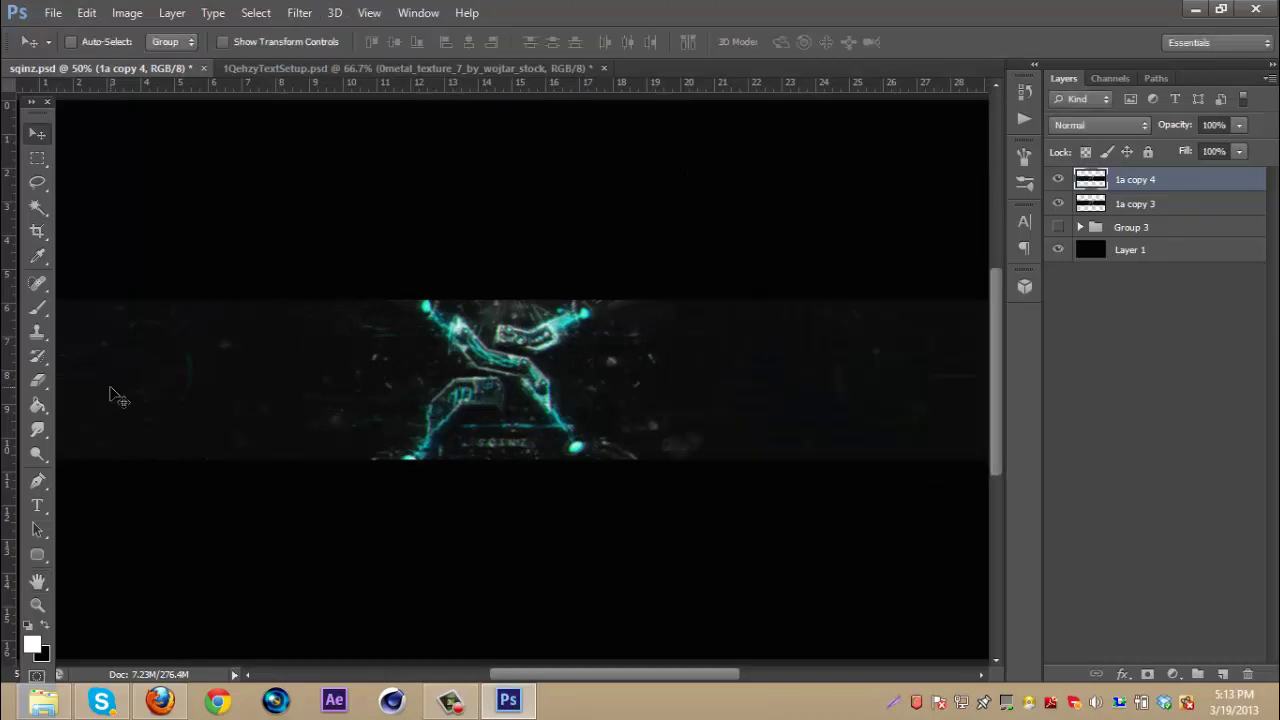
Step: Erase parts of the blurred 1a copy 4 over the banner's details and merge it with 1a copy 3
click(38, 380)
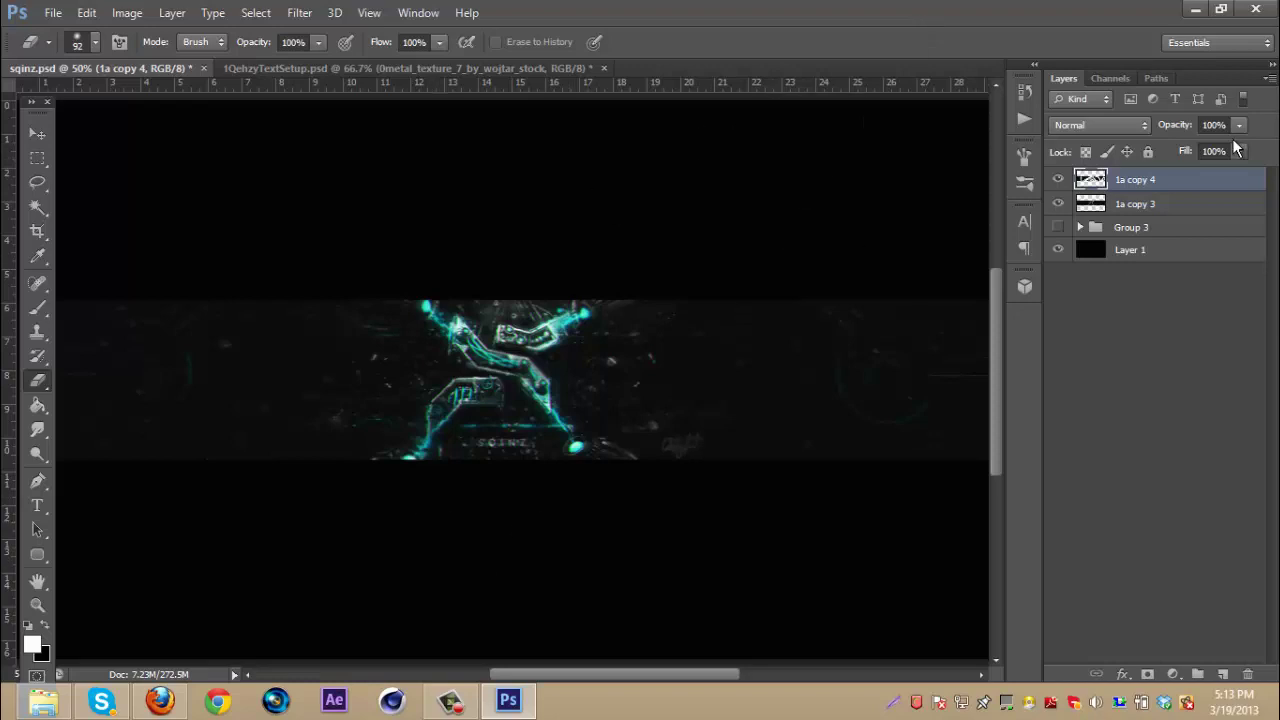
shift+click(1175, 208)
right_click(1174, 205)
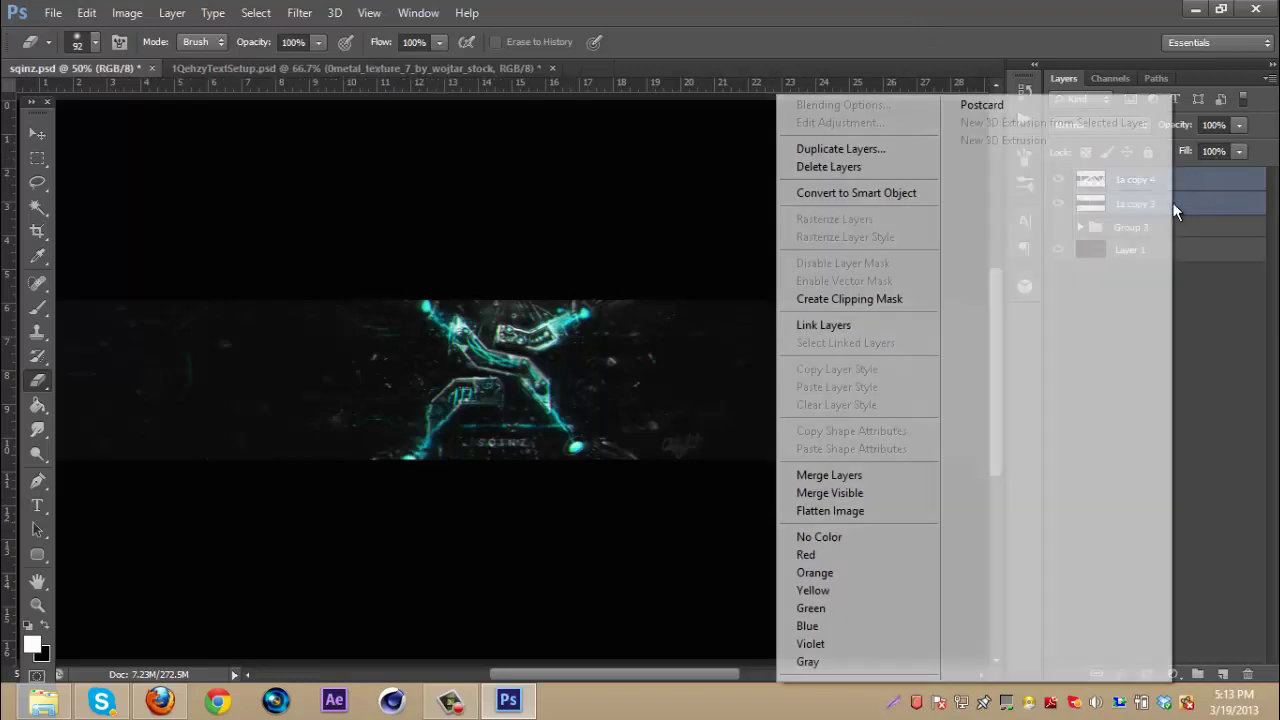
click(855, 473)
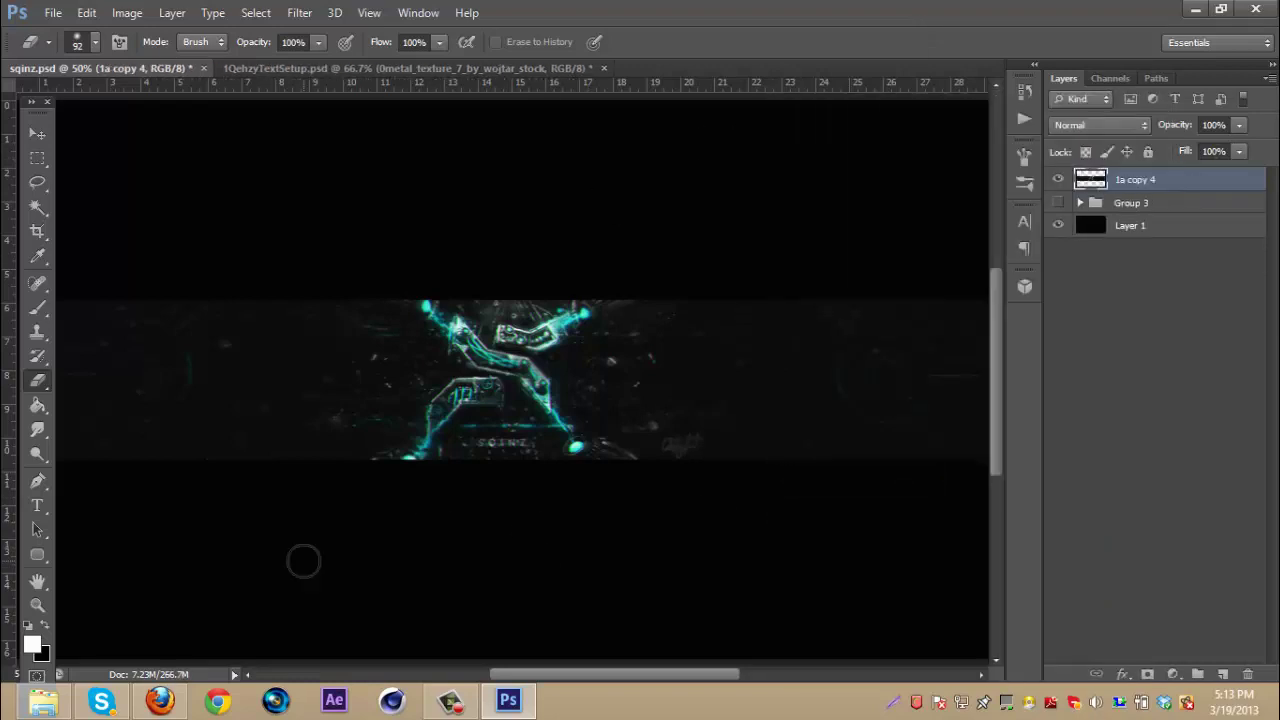
Step: Duplicate the merged banner layer and apply a sharpening filter to the copy
key(ctrl+j)
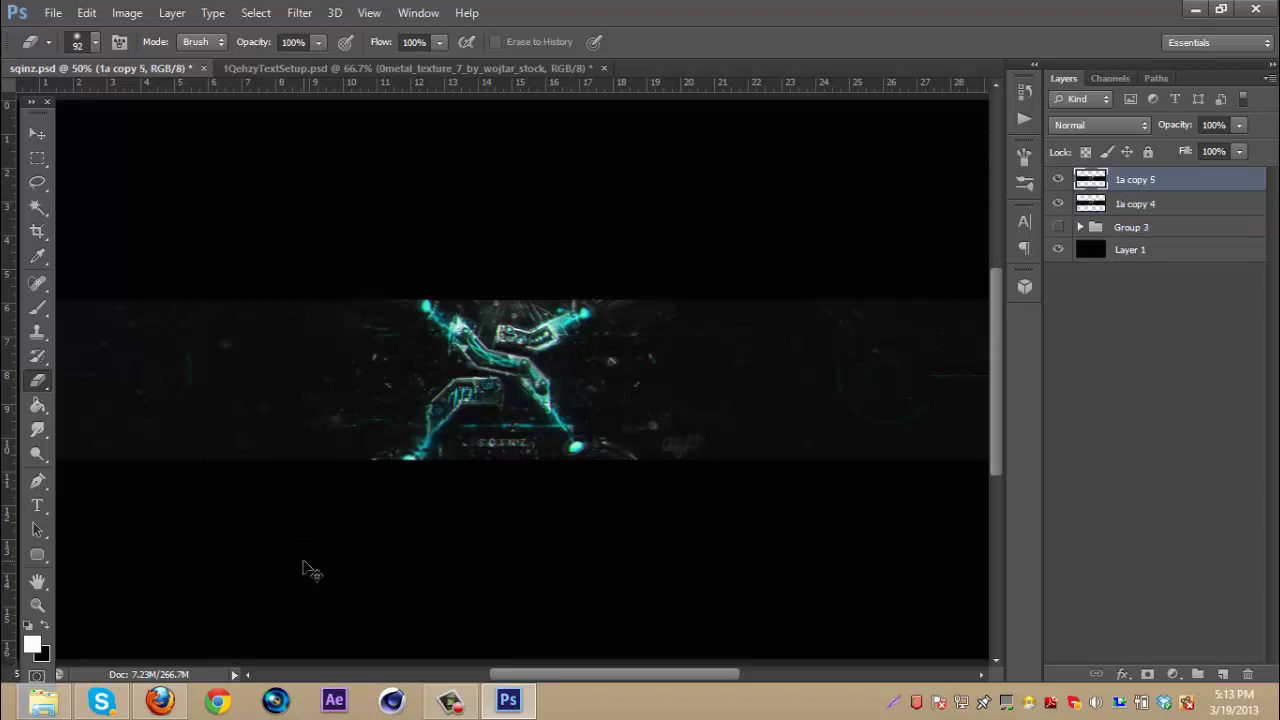
click(299, 12)
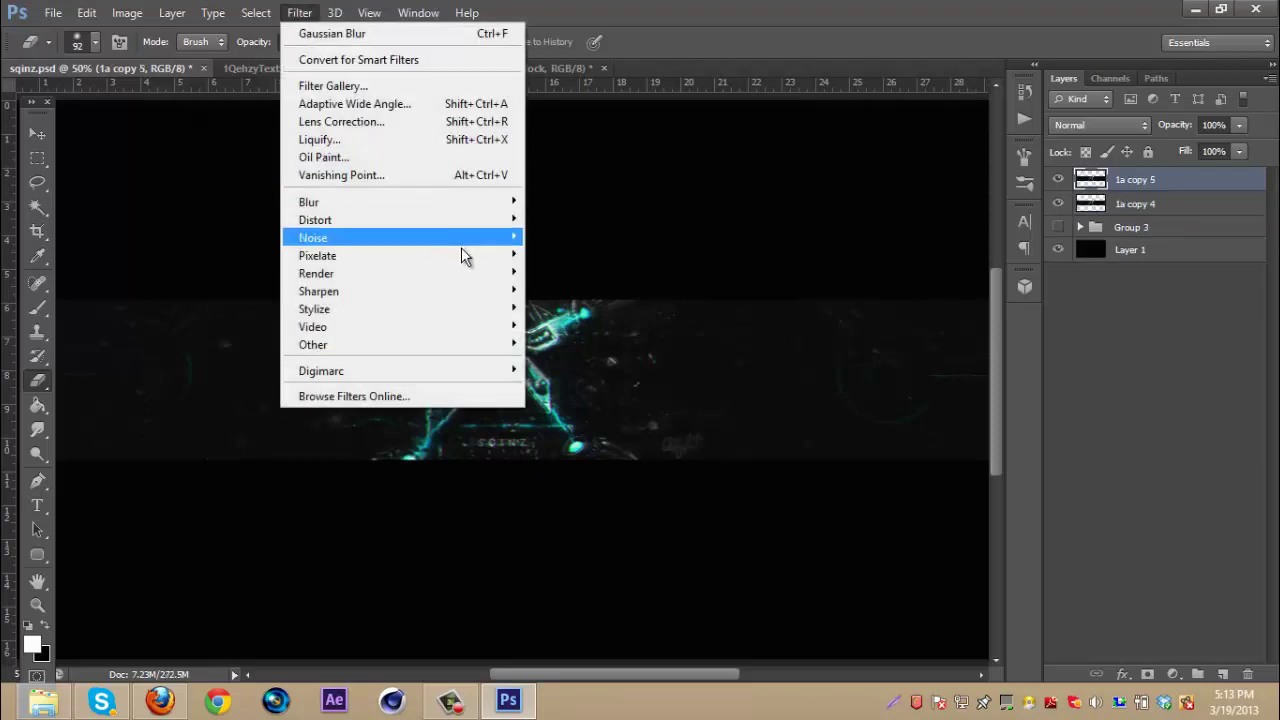
mouse_move(470, 291)
click(561, 330)
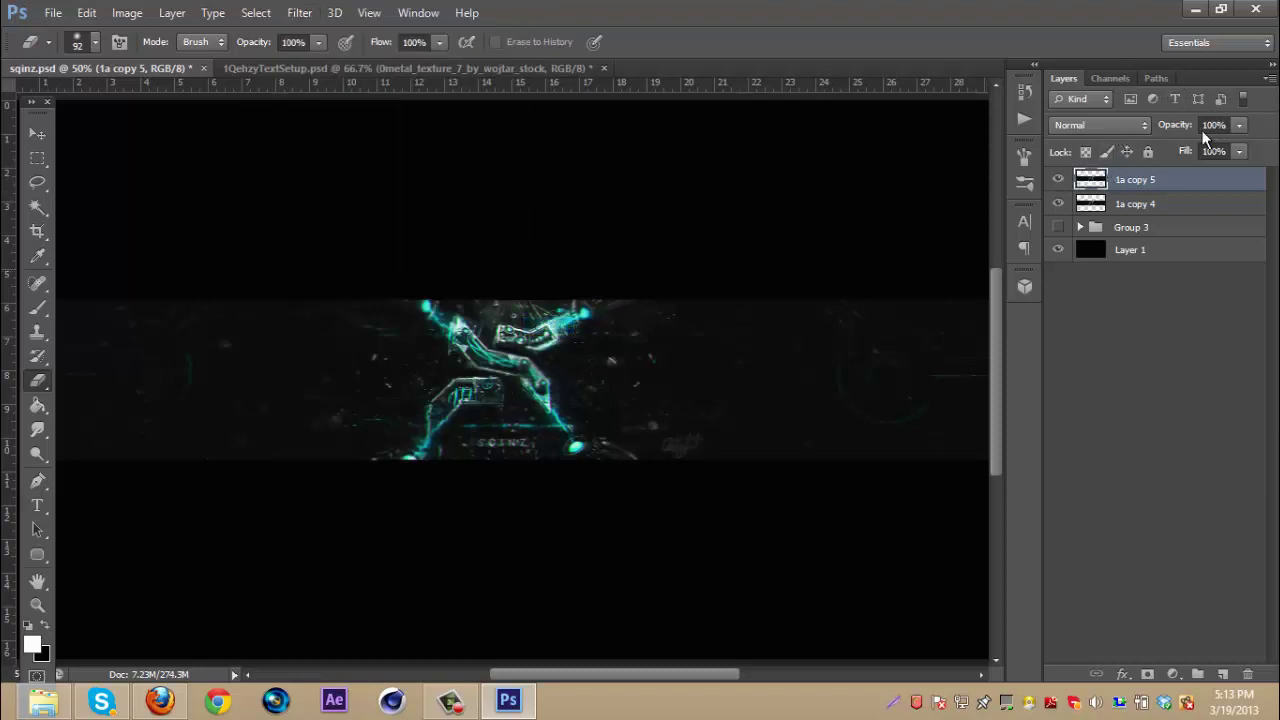
Step: Lower the sharpened 1a copy 5 to 35% opacity and merge it with 1a copy 4
drag(1176, 126, 1124, 146)
shift+click(1183, 203)
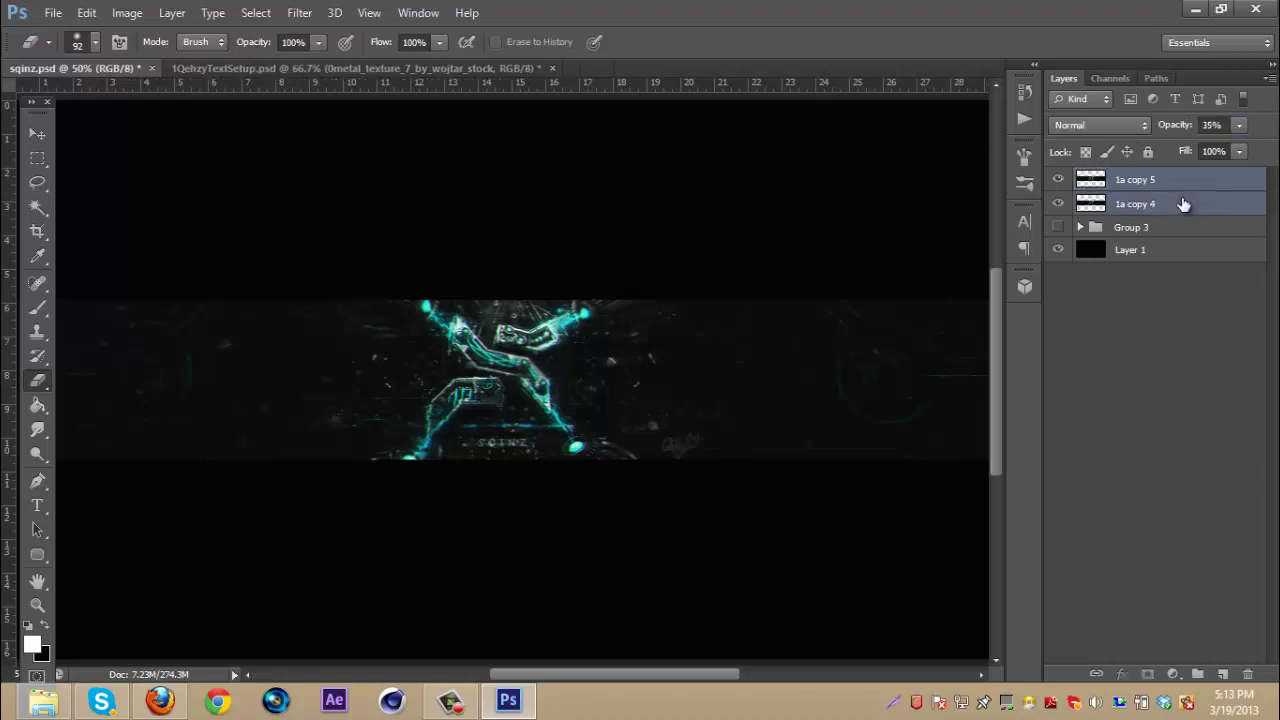
right_click(1183, 203)
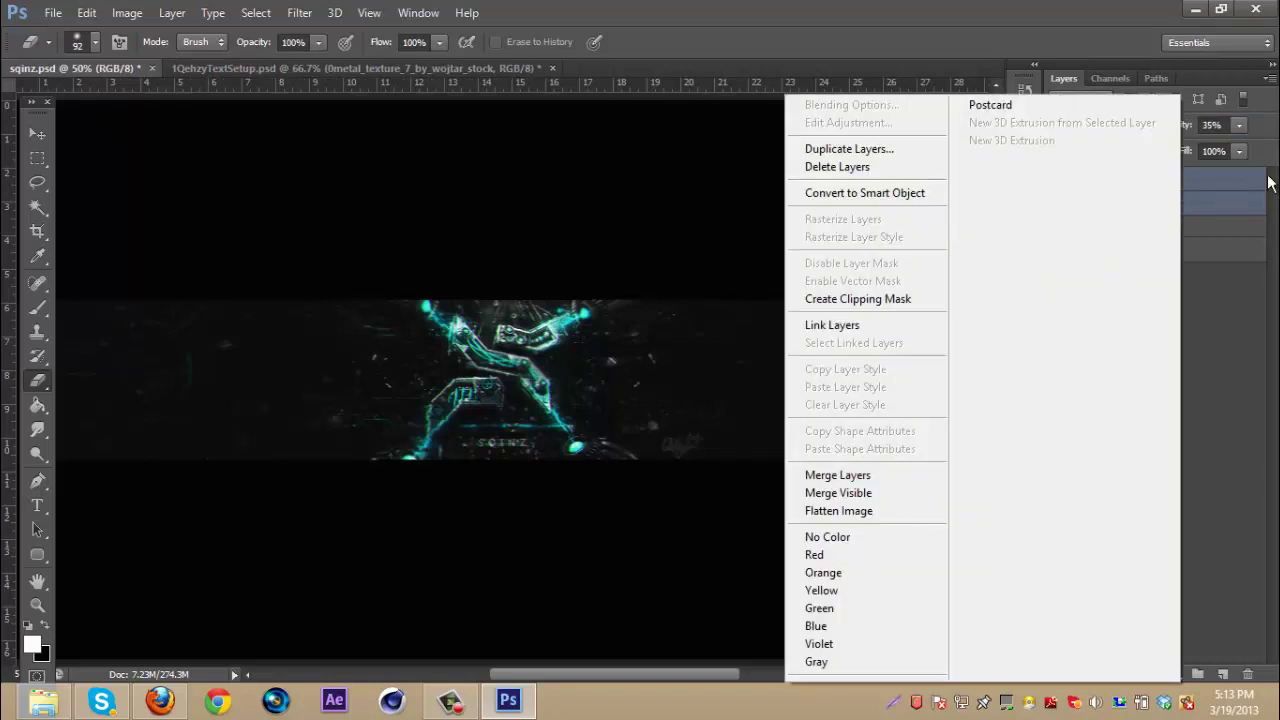
click(846, 475)
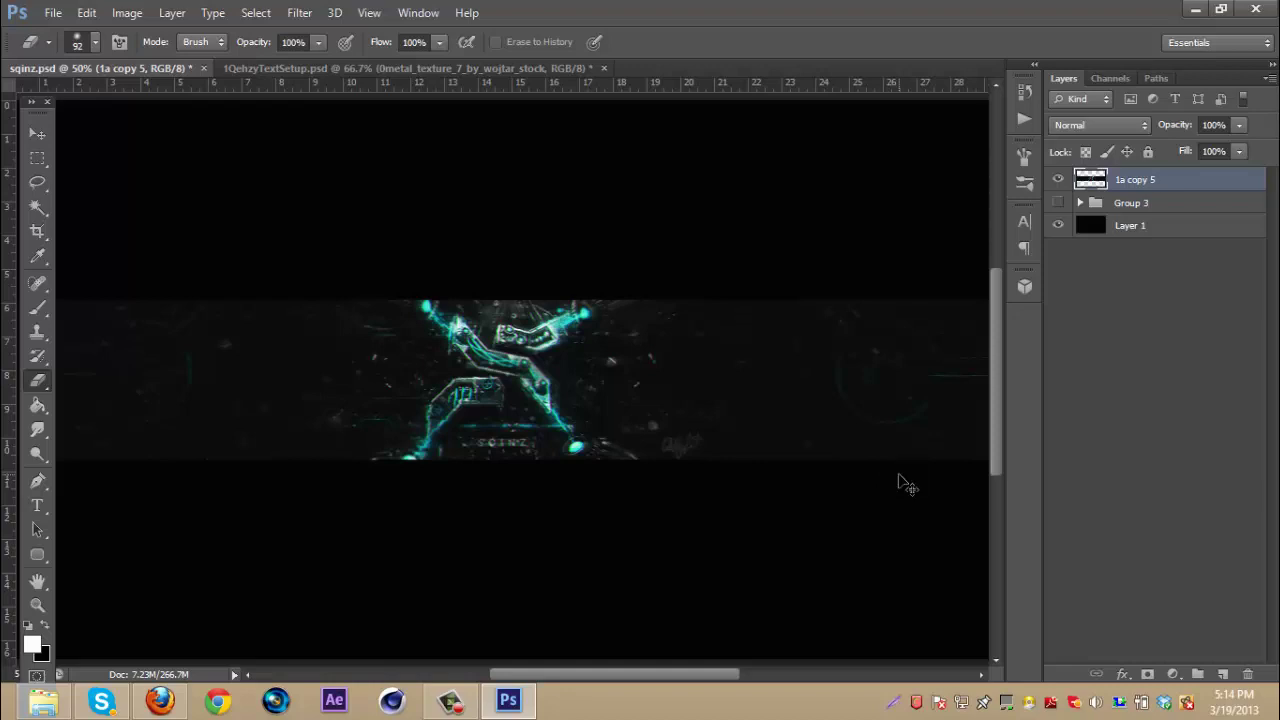
Step: Recolour the merged banner with a Hue/Saturation adjustment of hue -18 and saturation +44
key(ctrl+u)
drag(950, 280, 1007, 280)
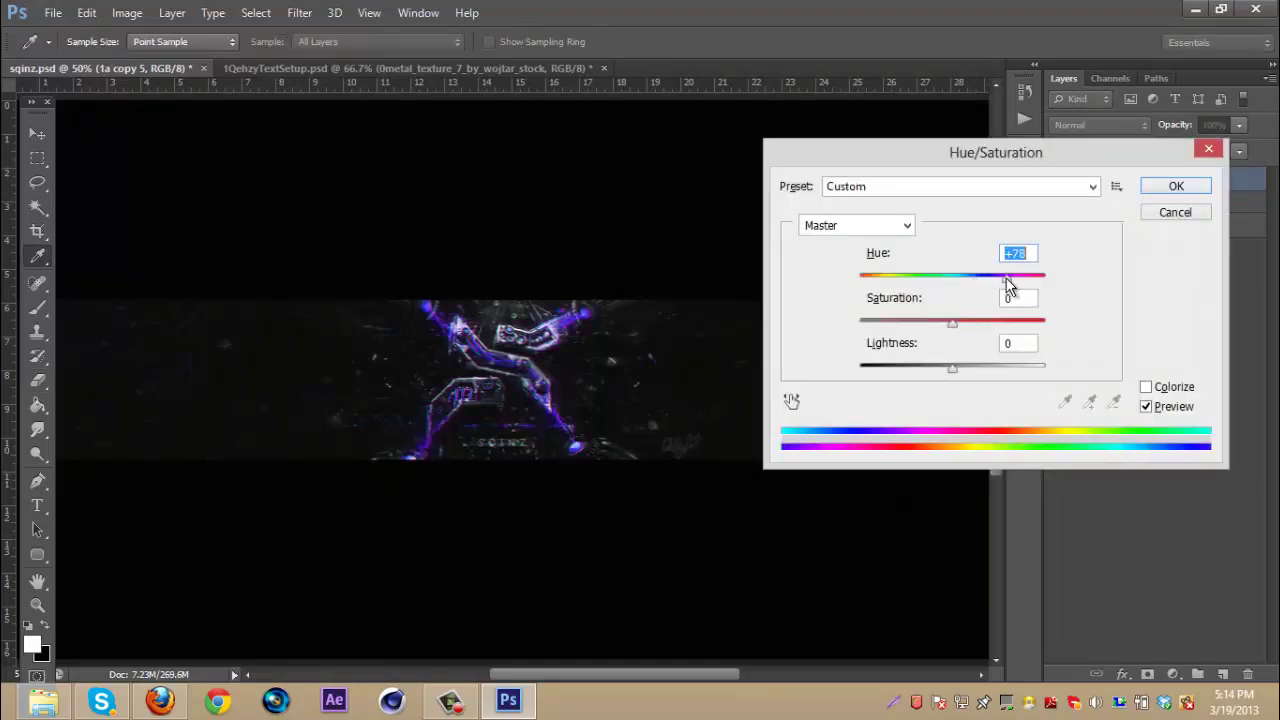
drag(948, 328, 916, 330)
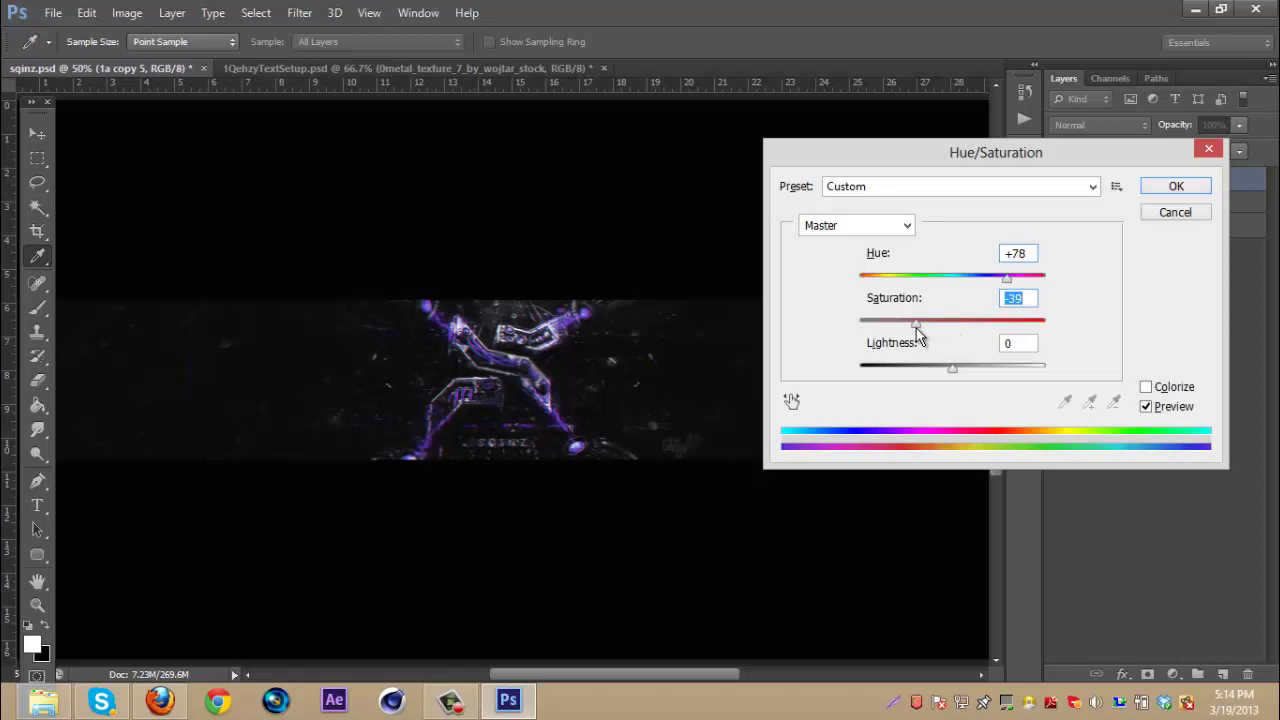
drag(916, 328, 996, 336)
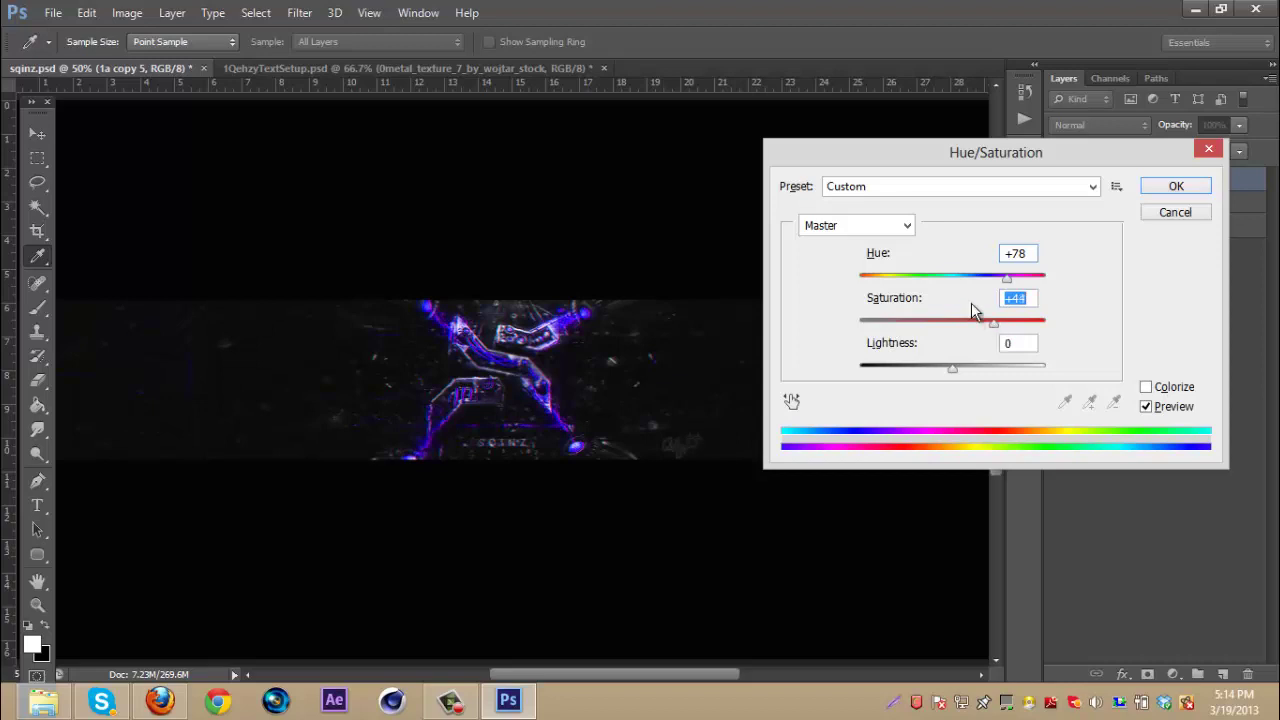
drag(971, 276, 935, 305)
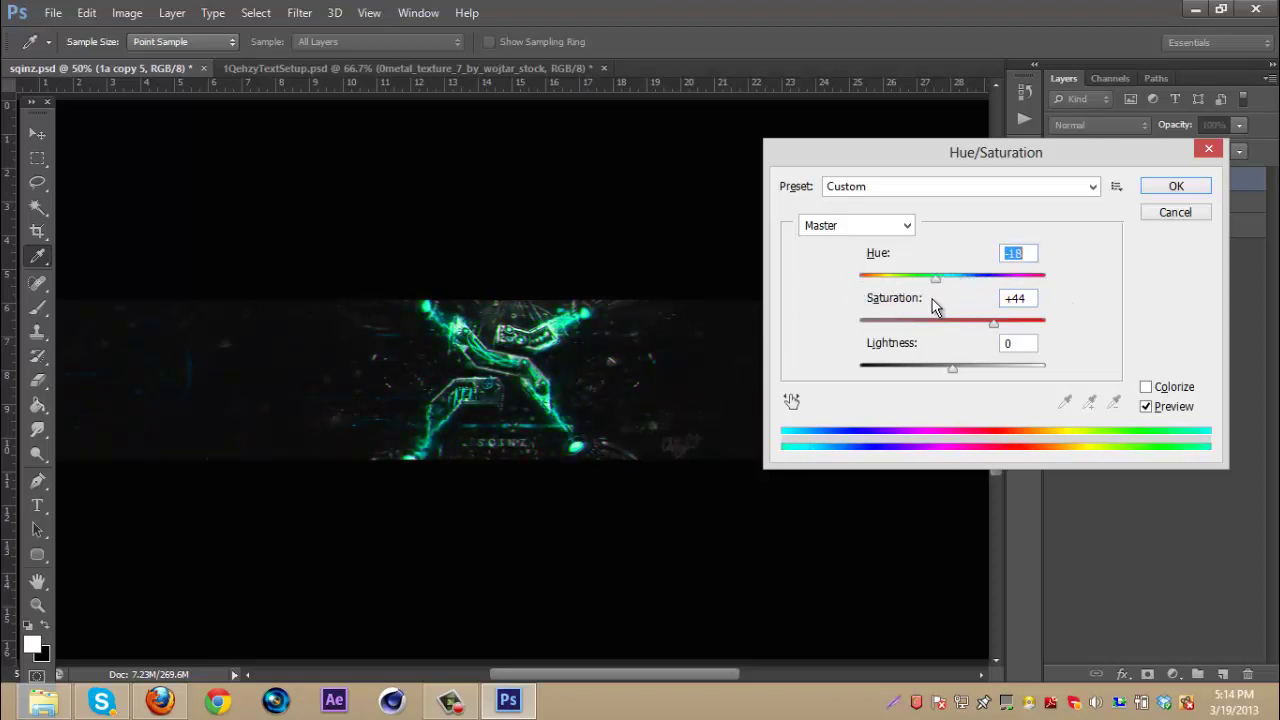
click(1180, 188)
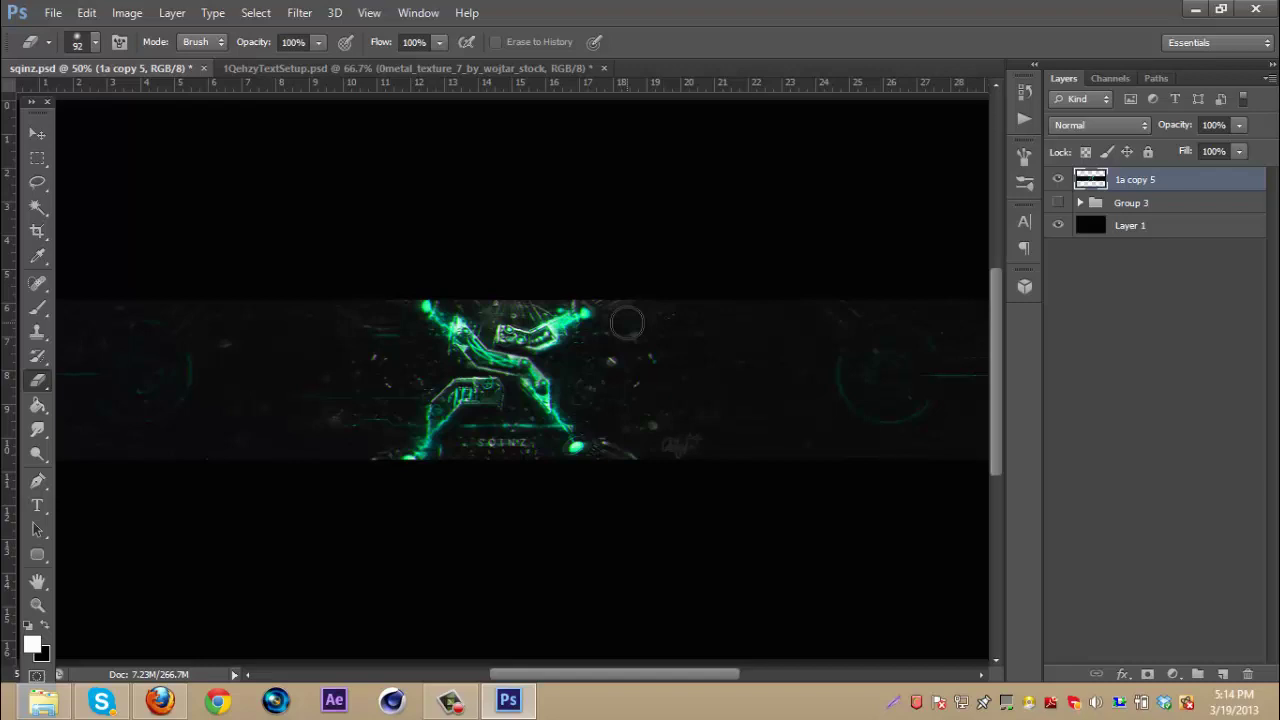
click(450, 700)
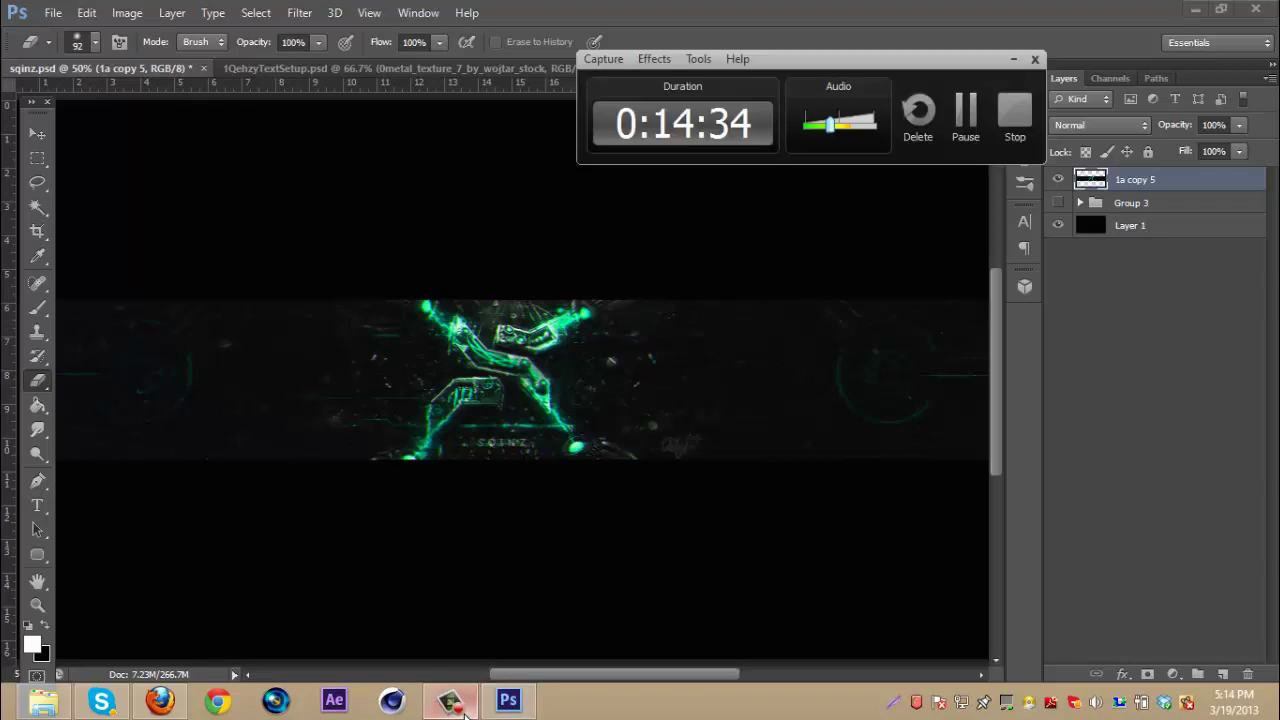